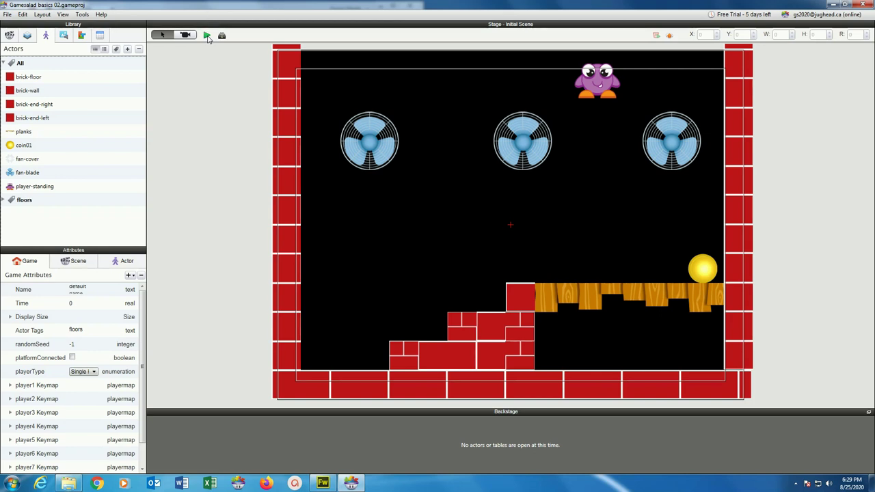
Preview the scene and walk the player back and forth along the planks, then over to collect the coin
left_click(208, 36)
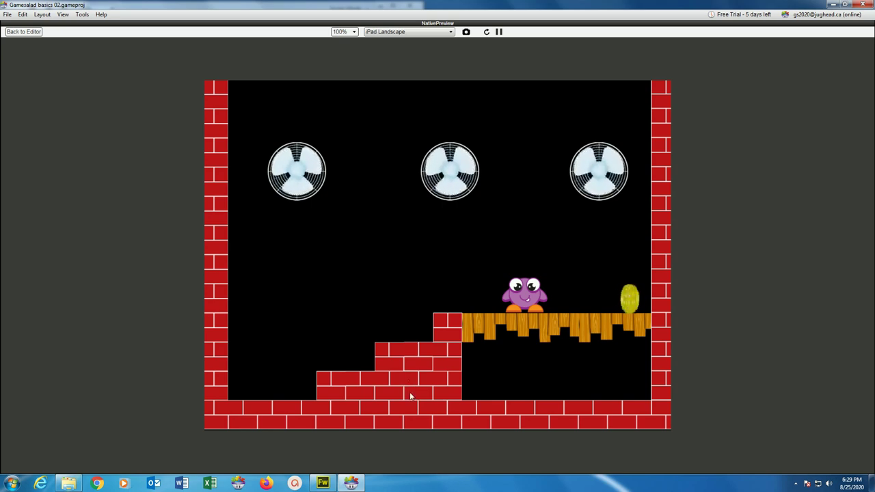
key("Left")
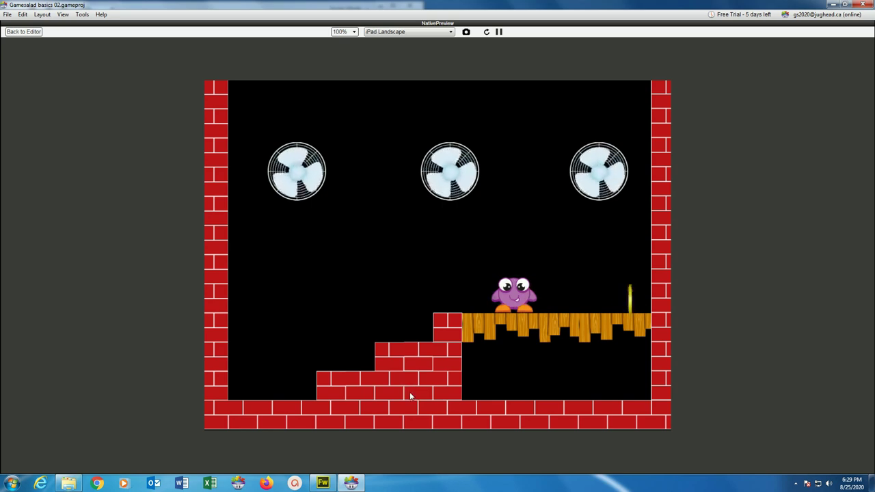
key("Left")
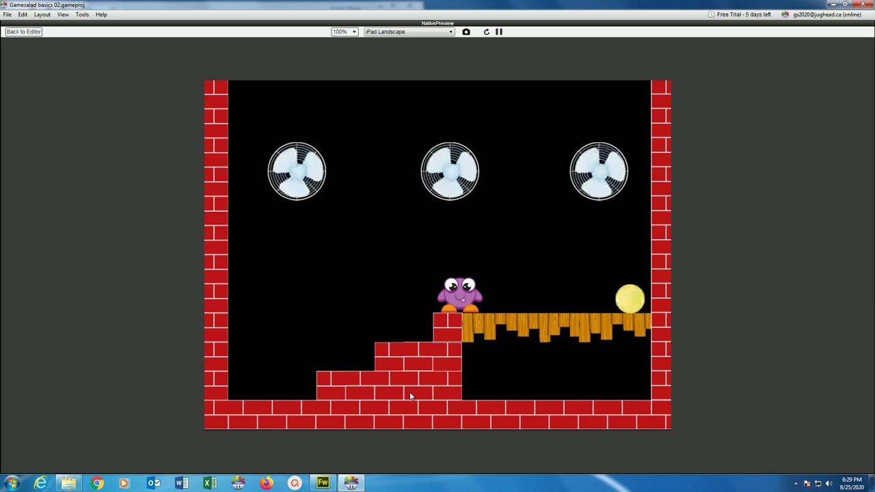
key("Right")
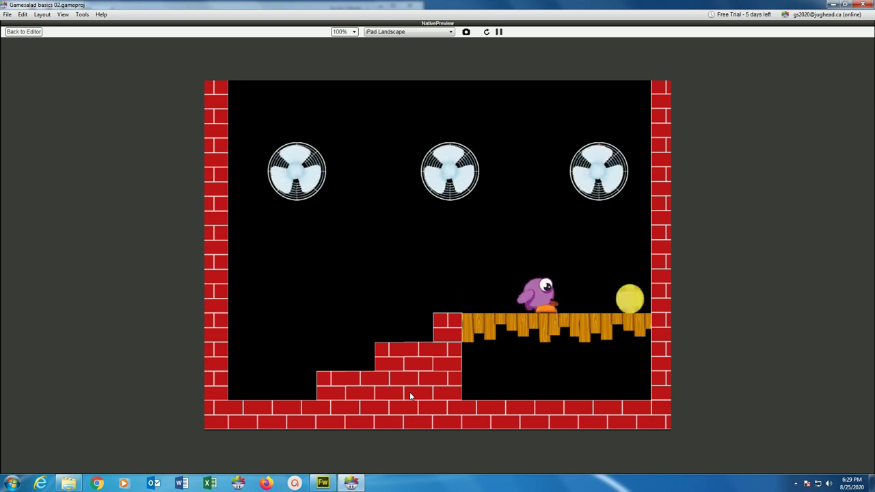
key("Left")
key("Right")
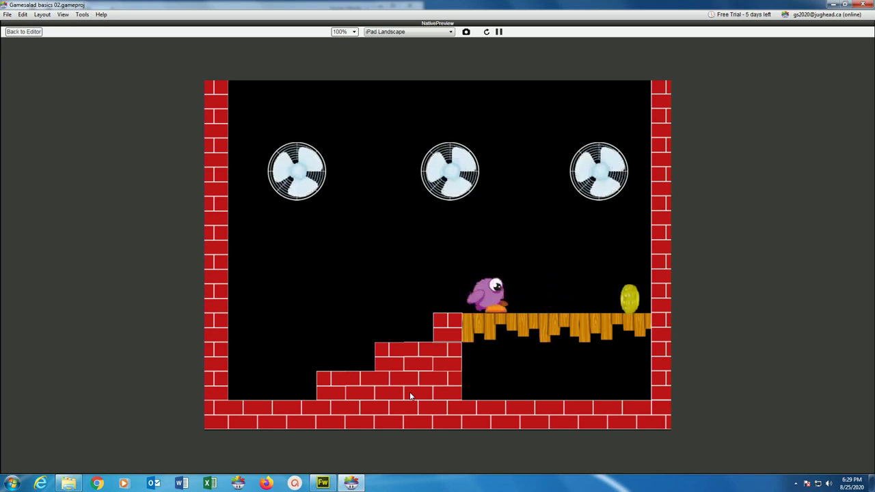
key("Left")
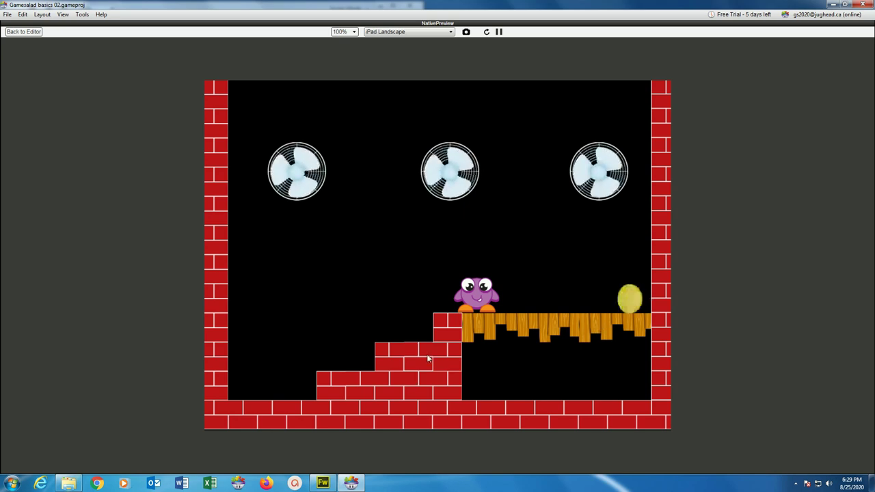
key("Right")
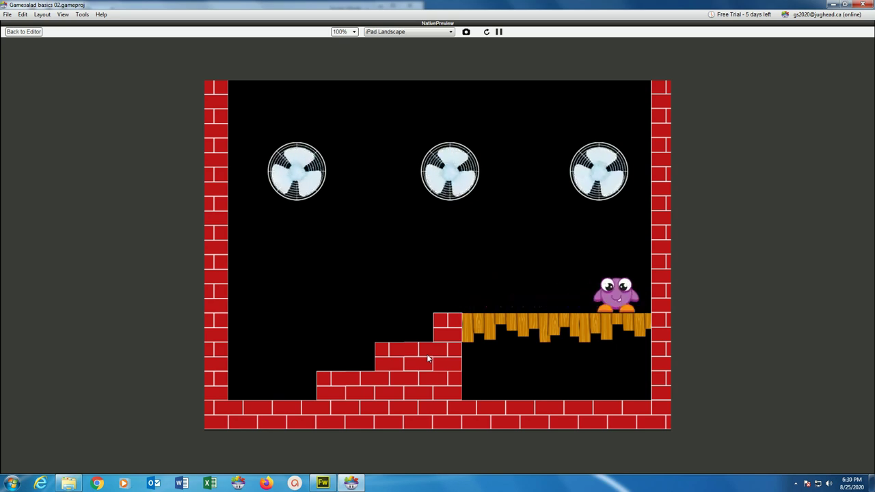
Walk the player across the planks and down the brick steps to the floor
key("Left")
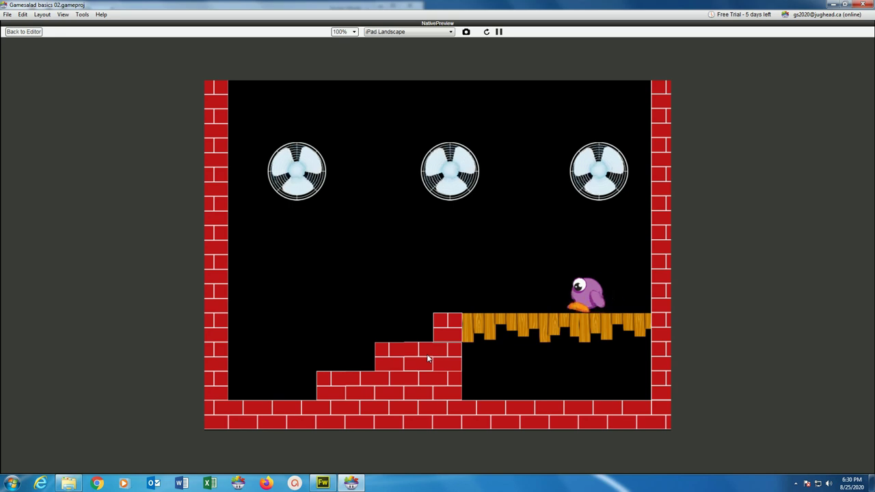
key("Left")
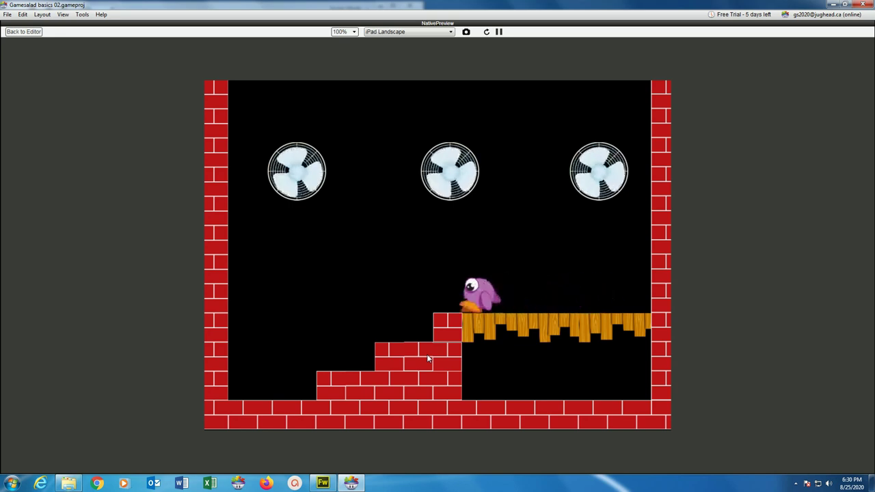
key("Right")
key("Left")
key("Left")
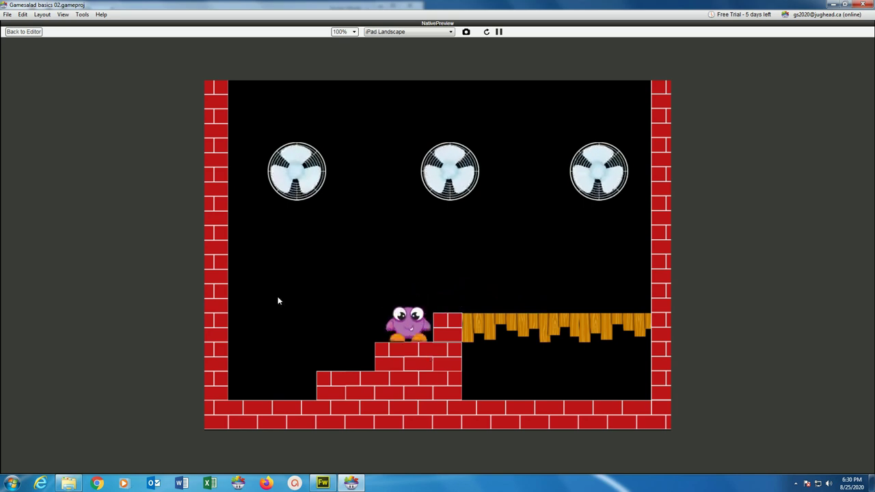
key("Left")
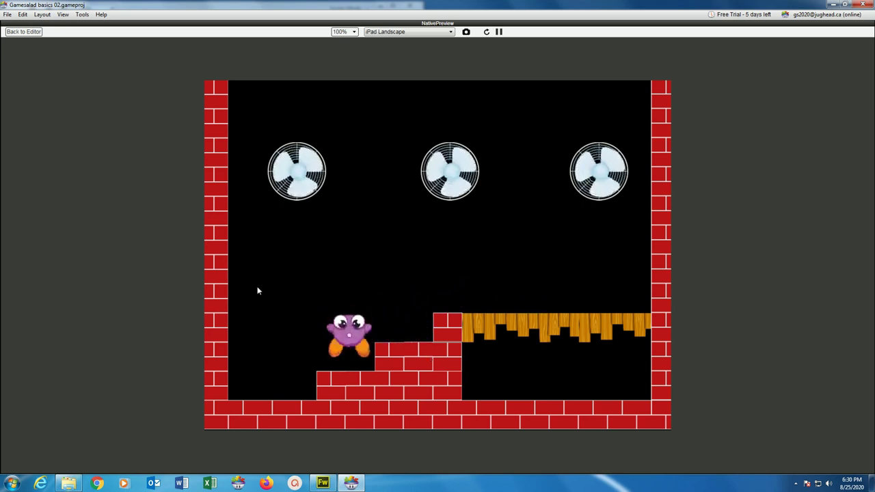
key("Left")
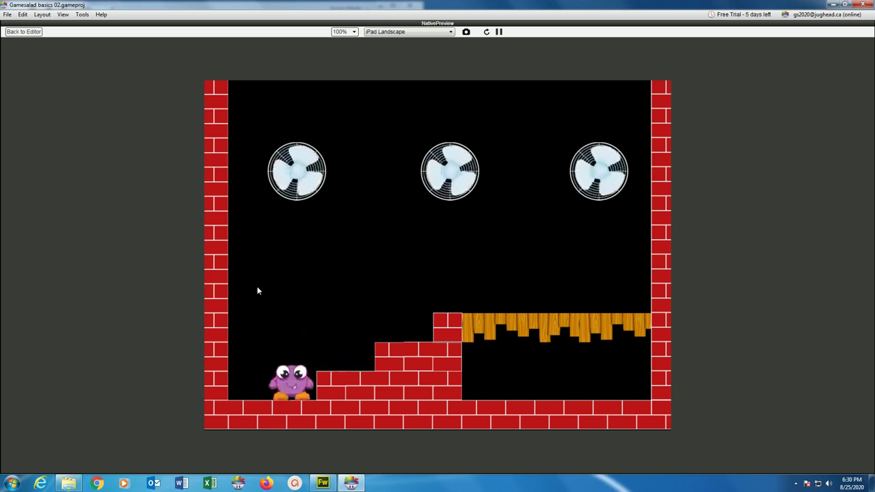
Test the player's movement on the floor between the brick wall and the lowest step
key("Left")
key("Right")
key("Left")
key("Right")
key("Left")
key("Right")
key("Left")
key("Left")
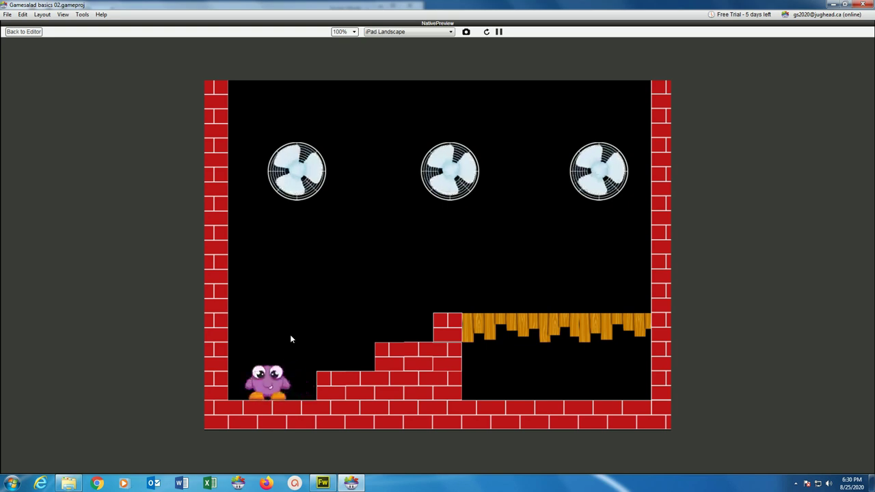
key("Right")
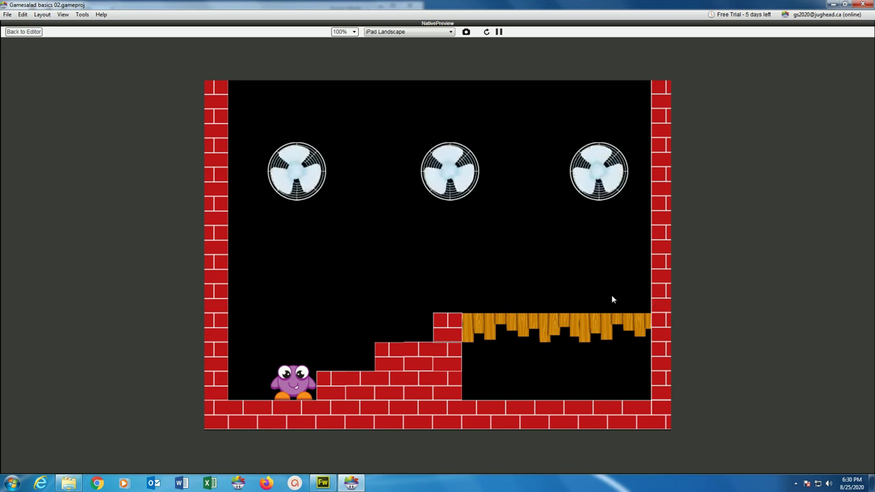
Restart the preview and walk the player into the coin and back along the planks
left_click(486, 32)
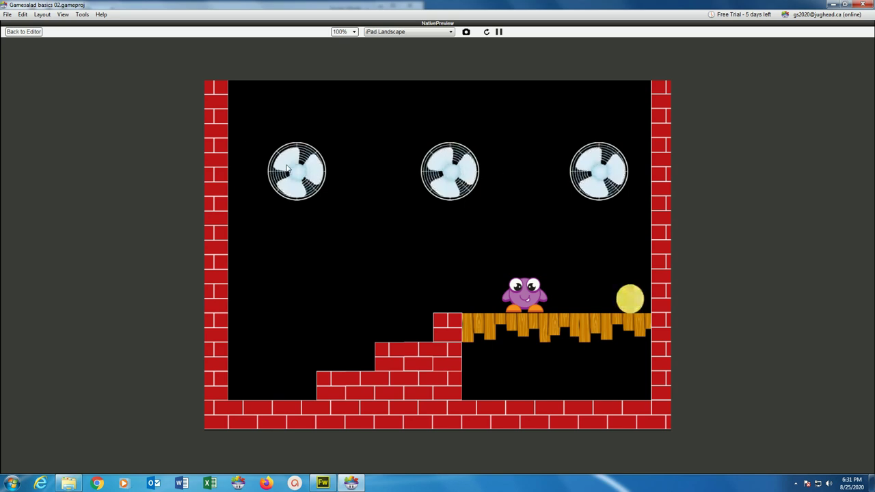
left_click(486, 33)
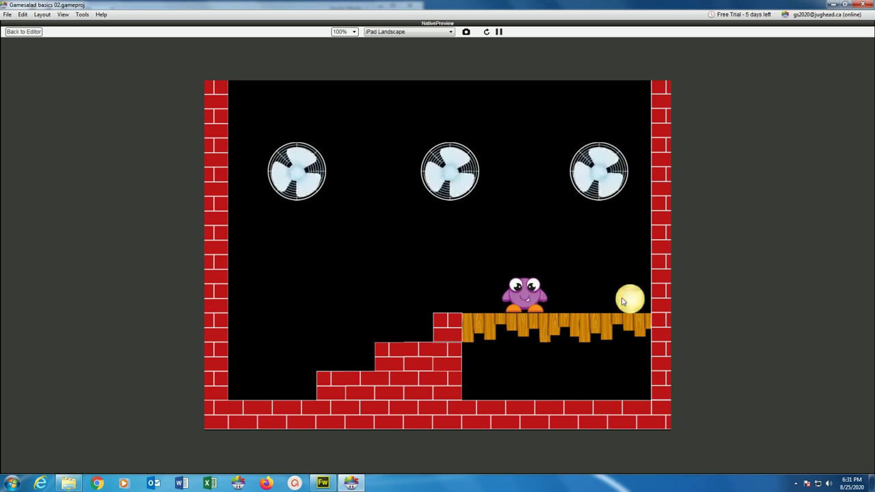
key("Right")
key("Left")
key("Right")
key("Left")
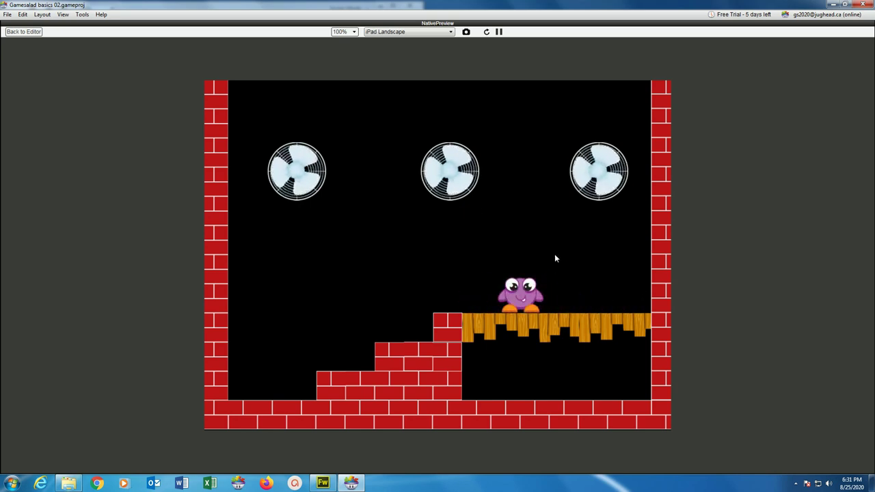
Return to the scene editor and inspect the brick-floor actor in the bottom row of the steps, leaving it deselected
left_click(24, 31)
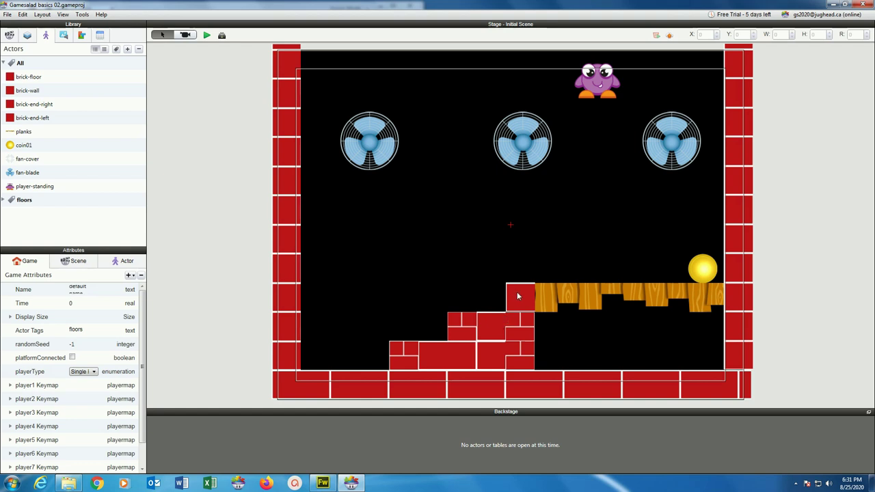
left_click(438, 366)
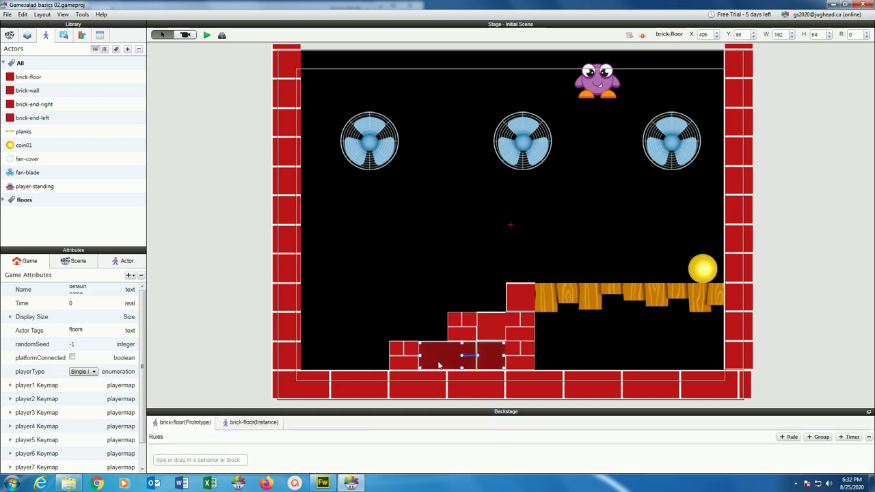
left_click(365, 295)
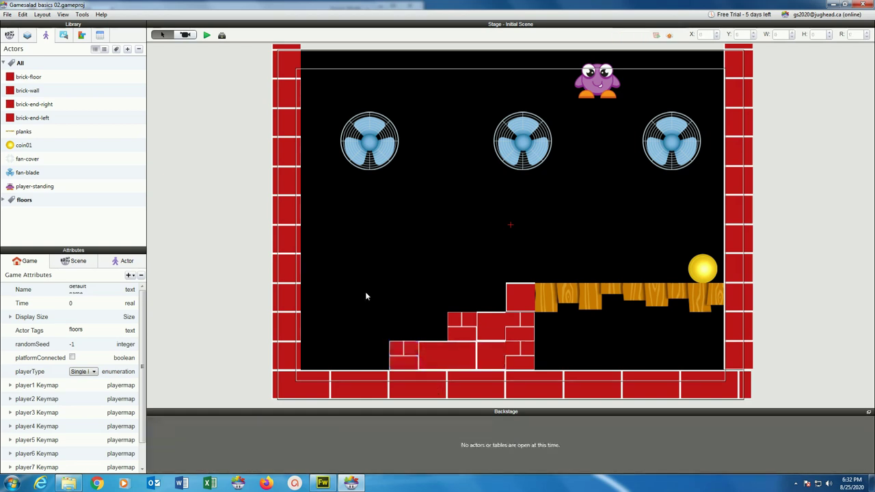
Preview the scene twice more to compare it with the stage layout, returning to the editor each time
left_click(206, 35)
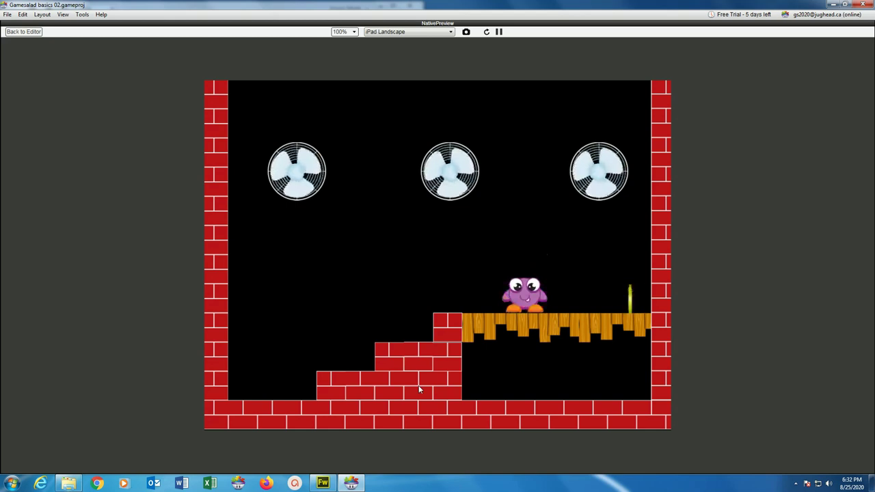
left_click(39, 32)
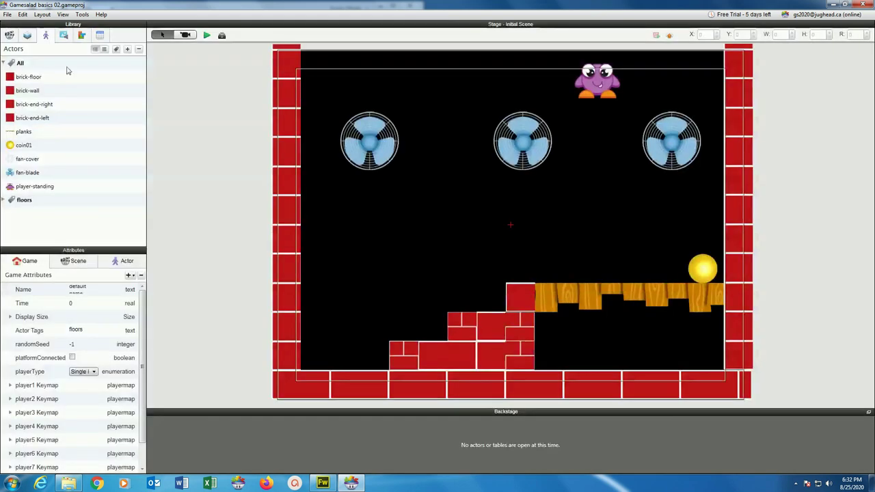
left_click(280, 170)
left_click(225, 169)
left_click(207, 35)
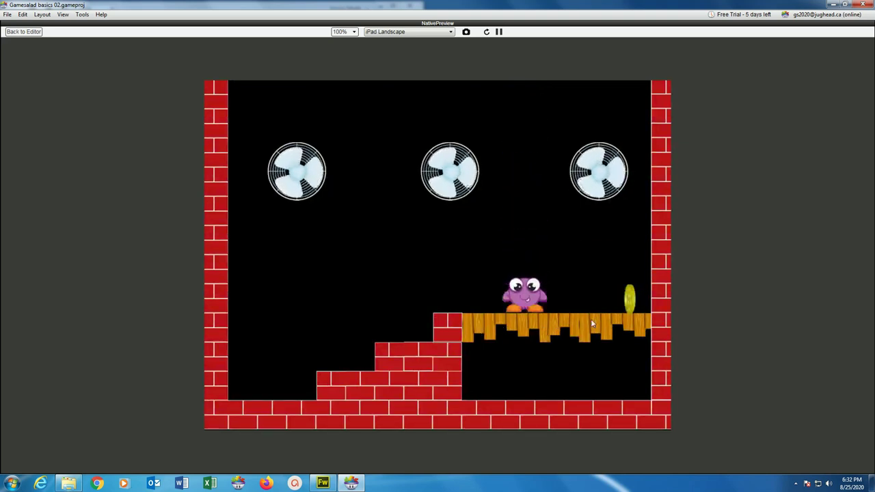
left_click(24, 31)
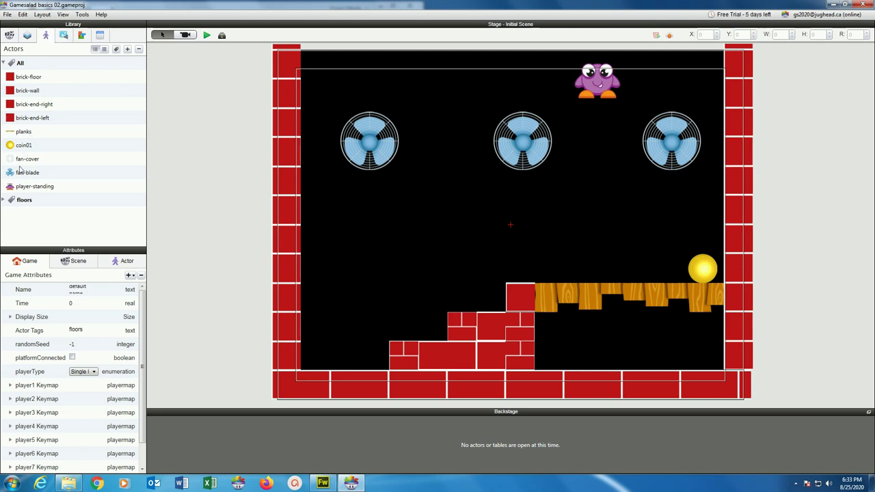
Open the player-standing actor and enlarge the backstage to review its rules, then restore the stage view
left_click(24, 188)
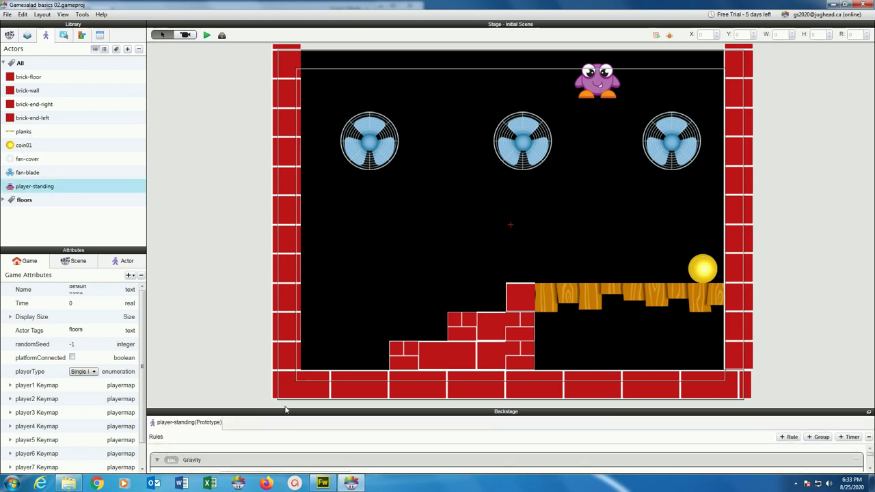
left_click_drag(286, 412, 274, 96)
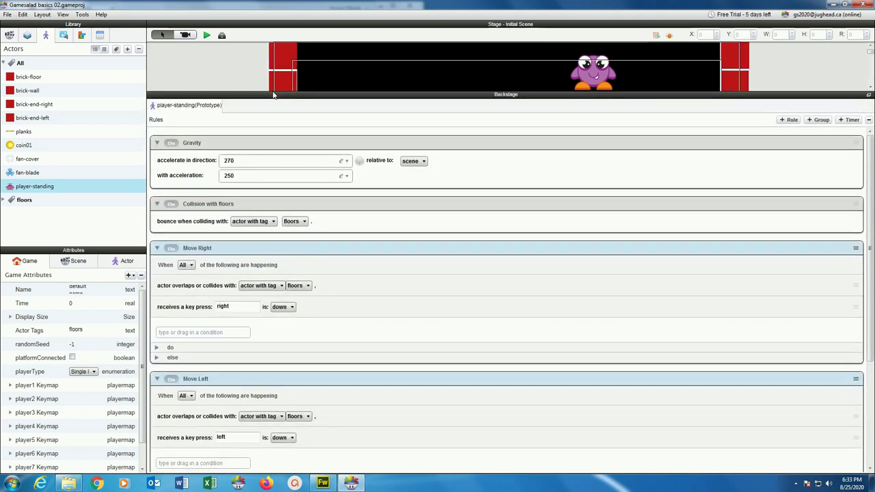
left_click(221, 35)
left_click(221, 36)
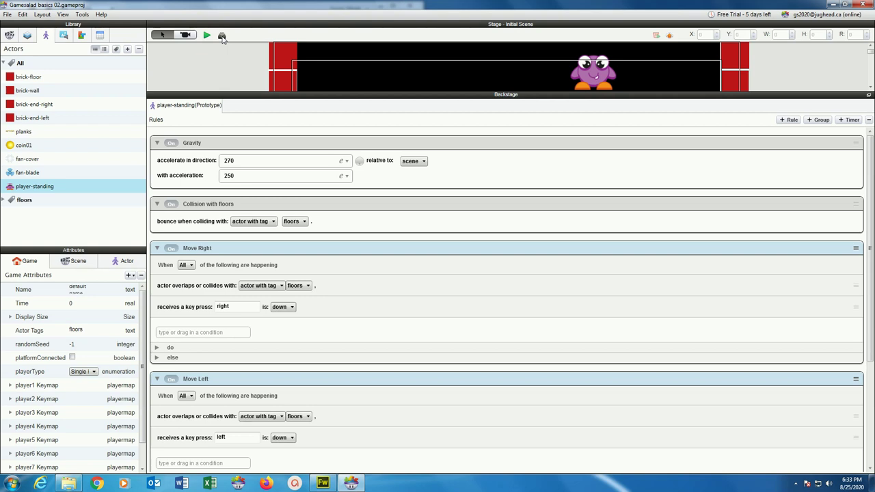
left_click_drag(230, 97, 230, 409)
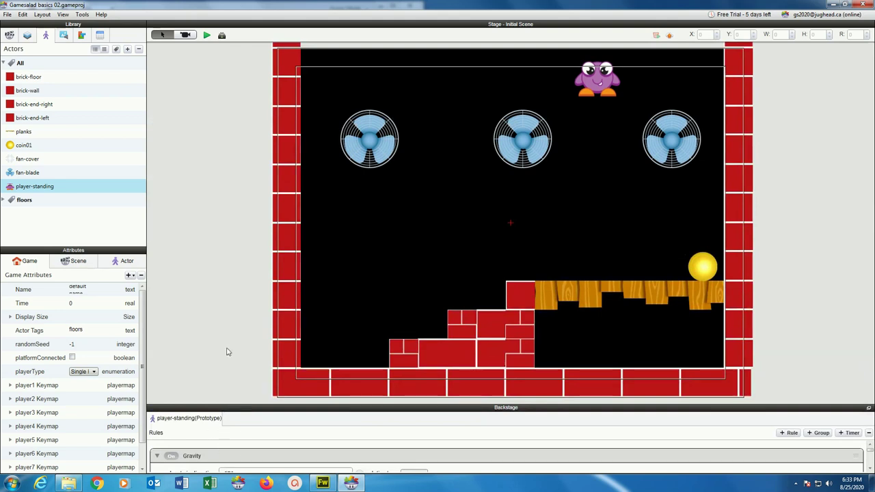
Look through the actor attributes of player-standing
left_click(115, 264)
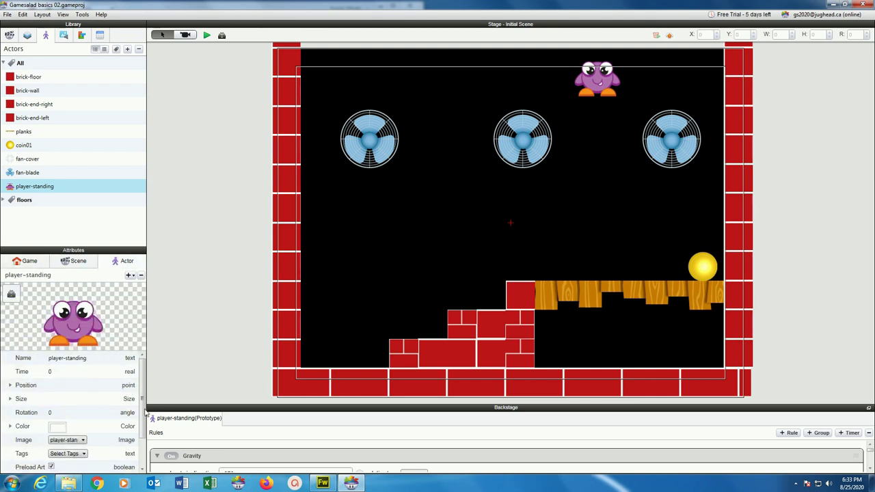
left_click(143, 469)
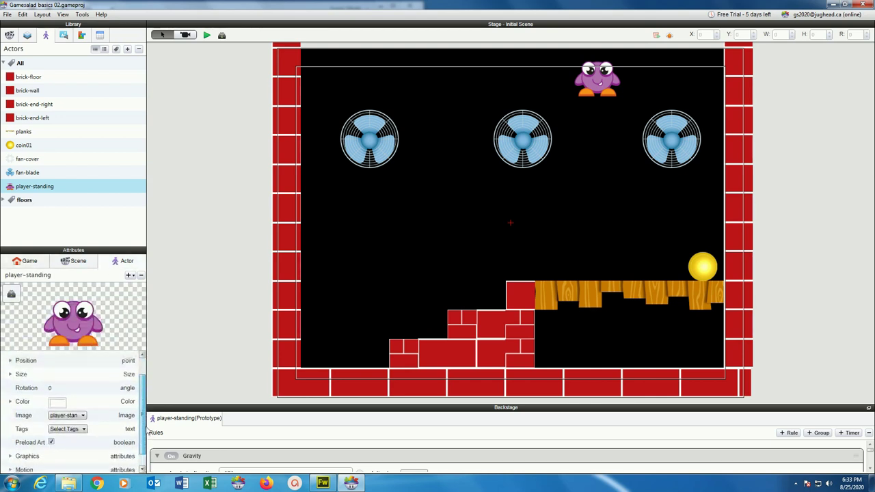
scroll(146, 452, "up", 3)
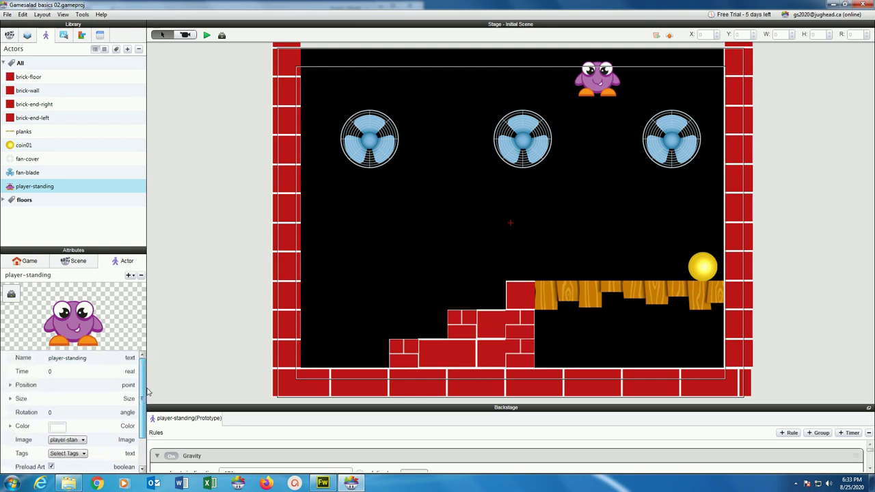
Examine the attributes of the brick-floor, brick-wall, brick-end-right, brick-end-left, planks and coin01 actors
left_click(31, 78)
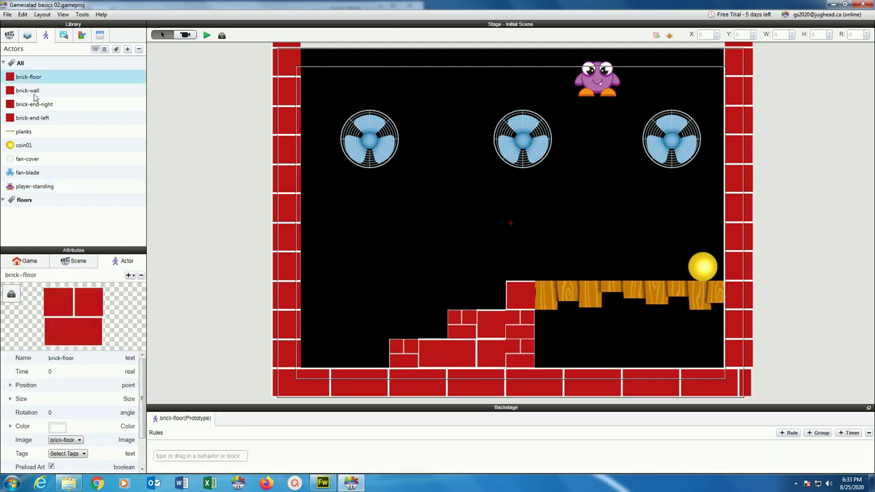
left_click(34, 93)
left_click(39, 106)
left_click(39, 119)
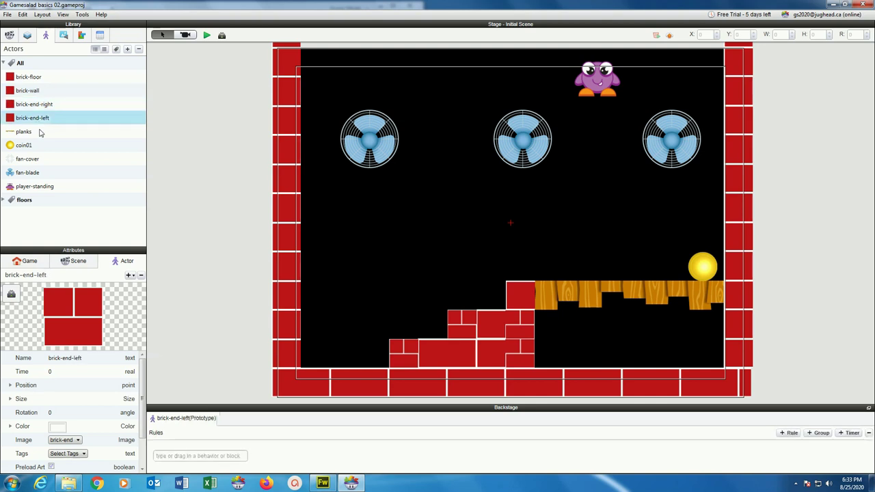
left_click(39, 134)
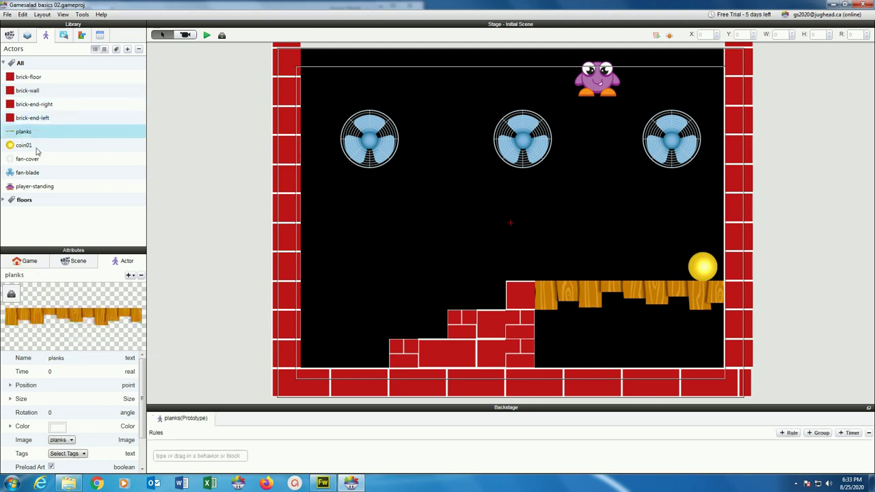
left_click(38, 148)
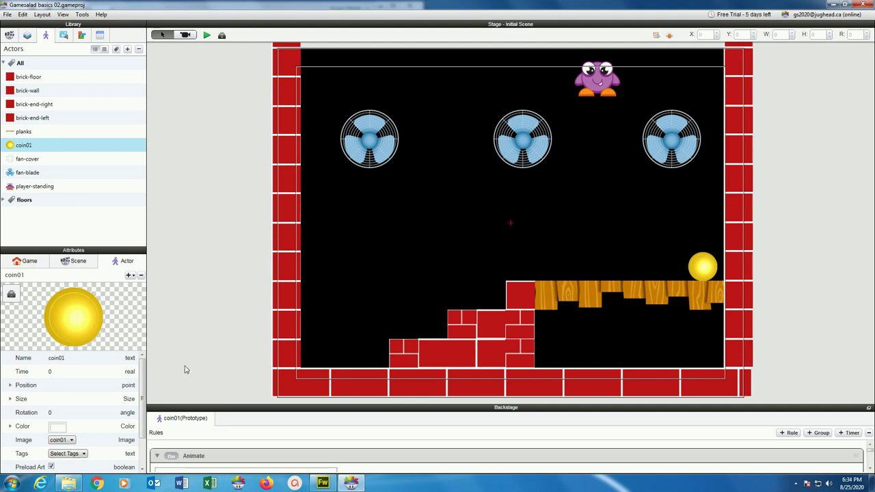
Enlarge the backstage to review the Animate behavior and kill rule of the coin01 actor
left_click_drag(203, 408, 219, 102)
left_click(354, 184)
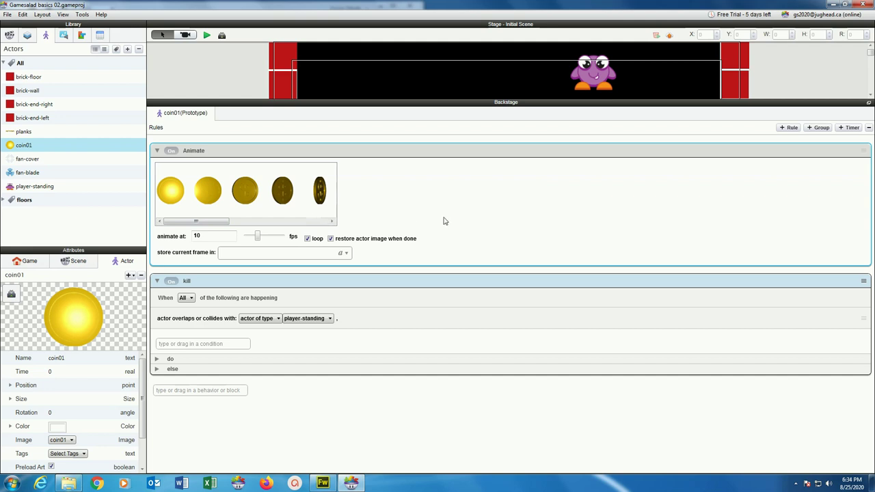
left_click_drag(213, 223, 190, 223)
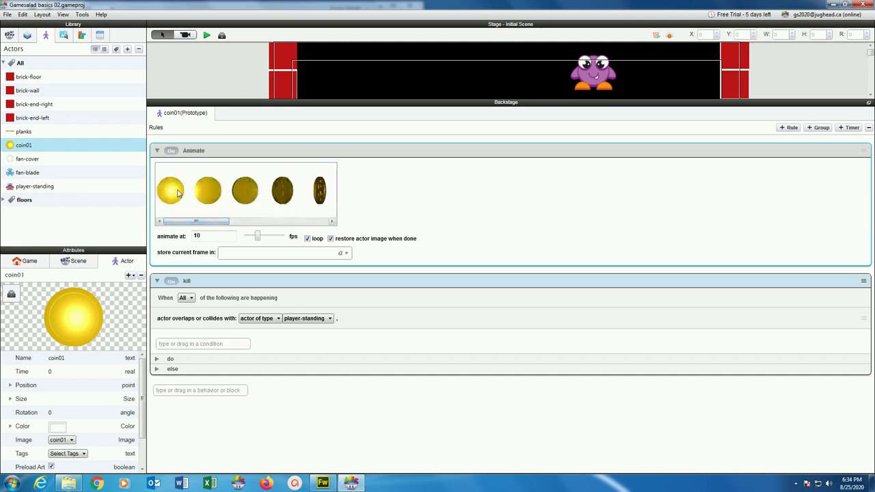
Examine the individual coin frames in coin01's Animate behavior and hide the backstage
left_click(180, 195)
left_click(201, 197)
left_click(250, 199)
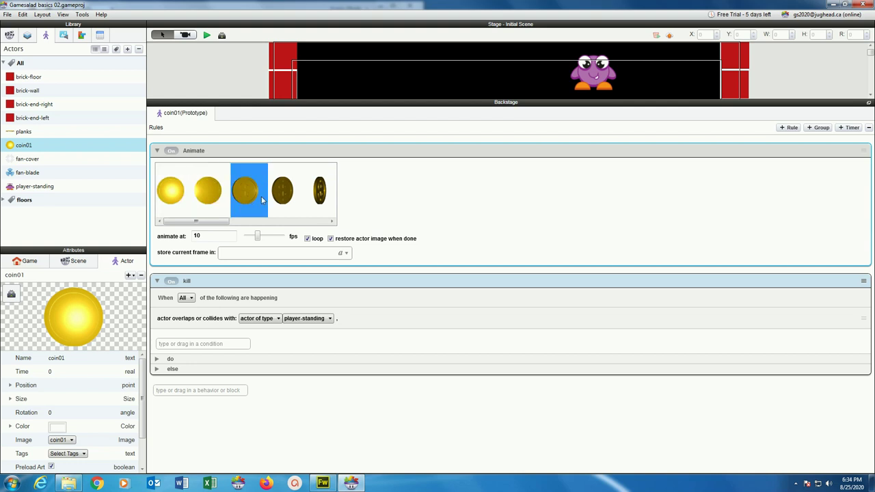
left_click(280, 199)
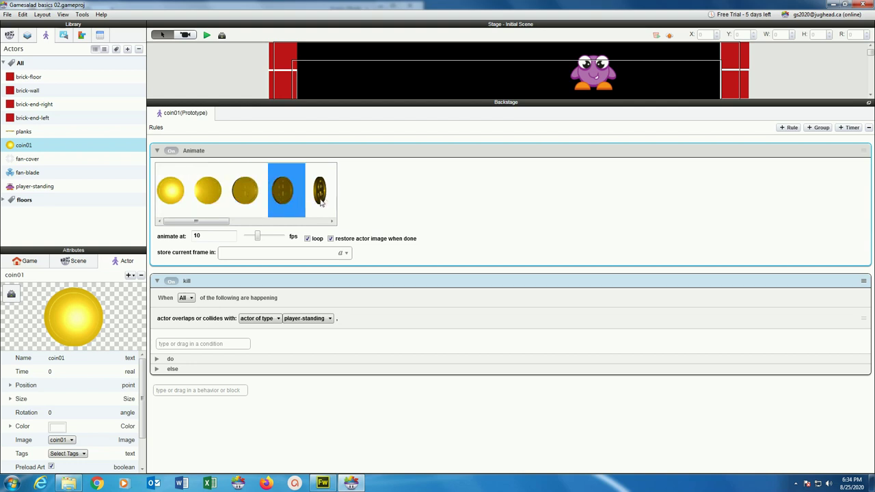
left_click(322, 200)
left_click(246, 196)
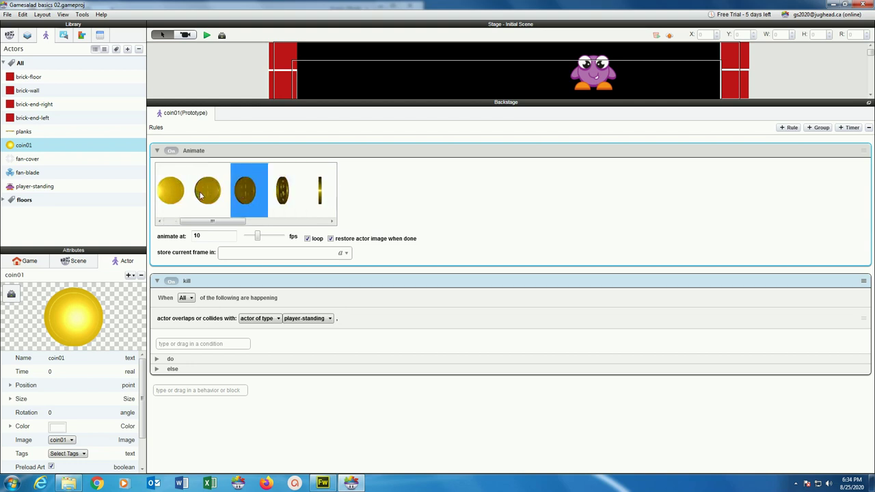
left_click(200, 197)
left_click(165, 196)
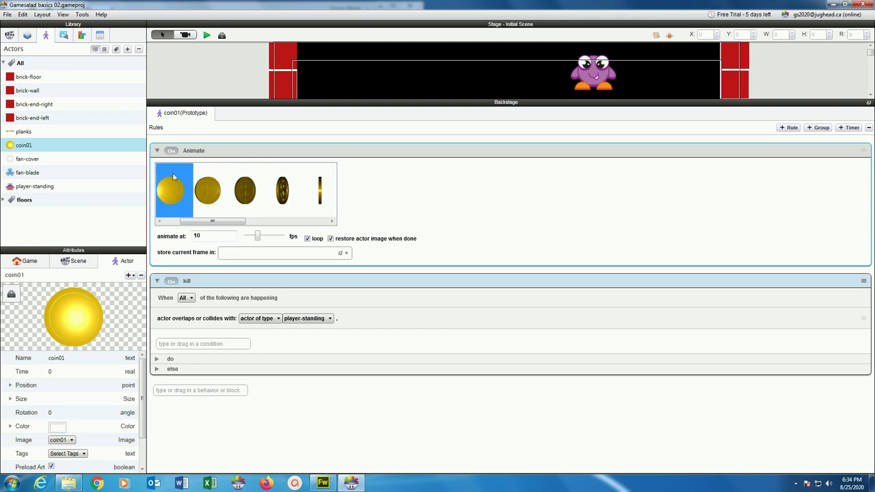
left_click(249, 197)
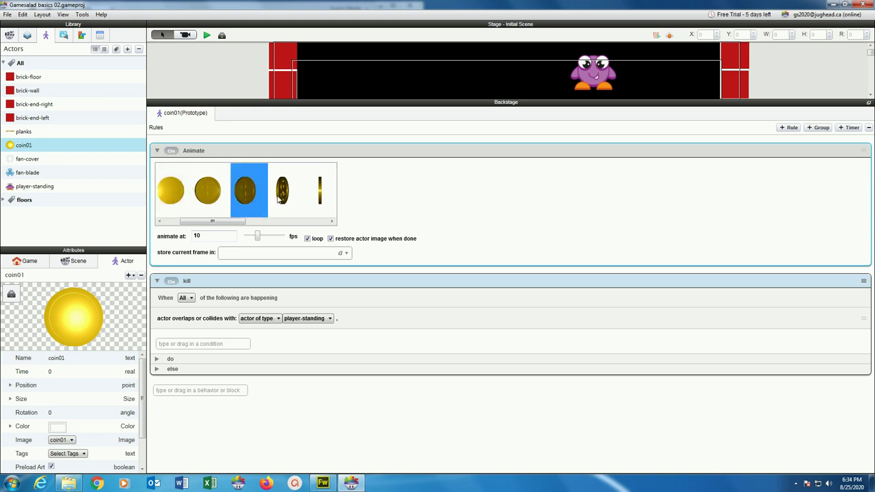
left_click(281, 198)
left_click(247, 177)
left_click(223, 179)
left_click(248, 186)
left_click(282, 192)
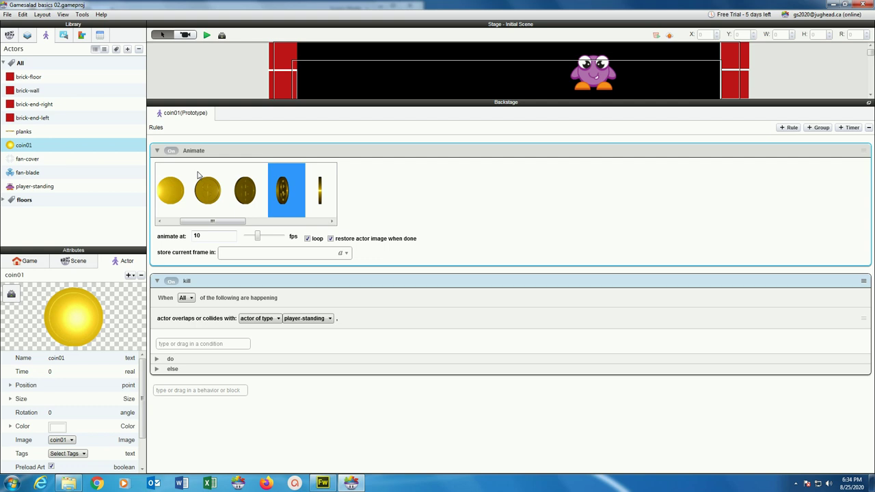
key("Left")
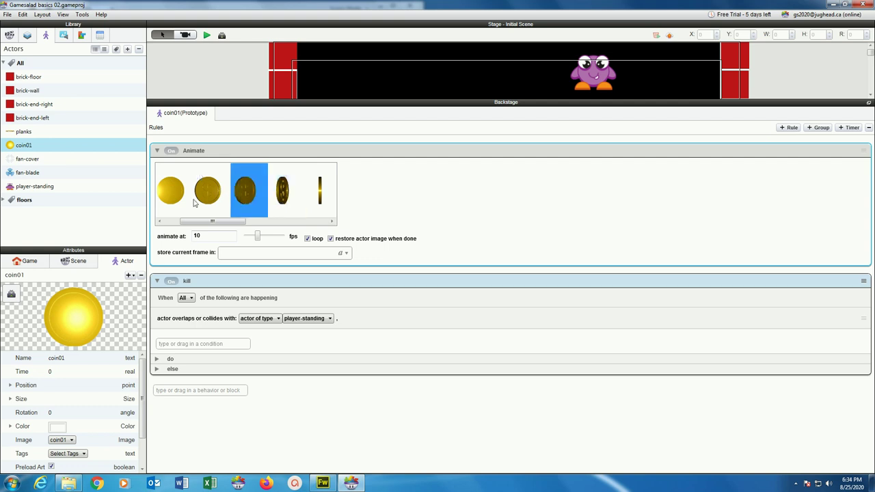
left_click(206, 200)
left_click(244, 203)
left_click(203, 198)
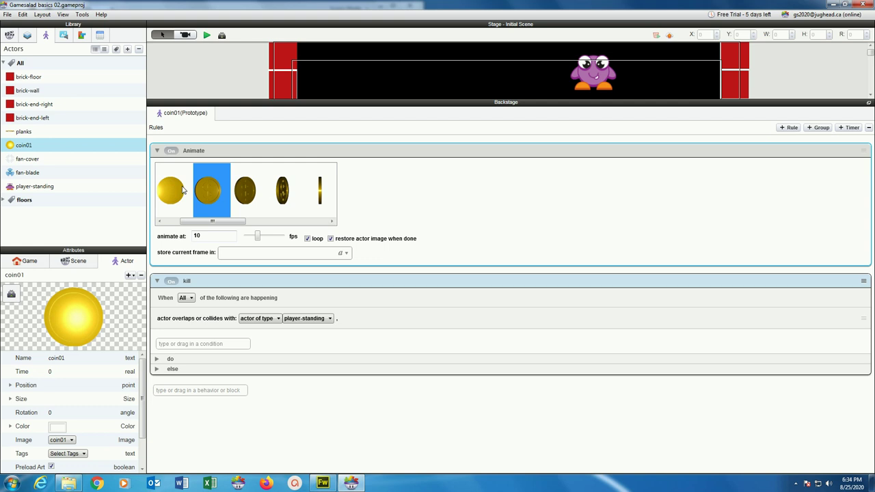
left_click(183, 191)
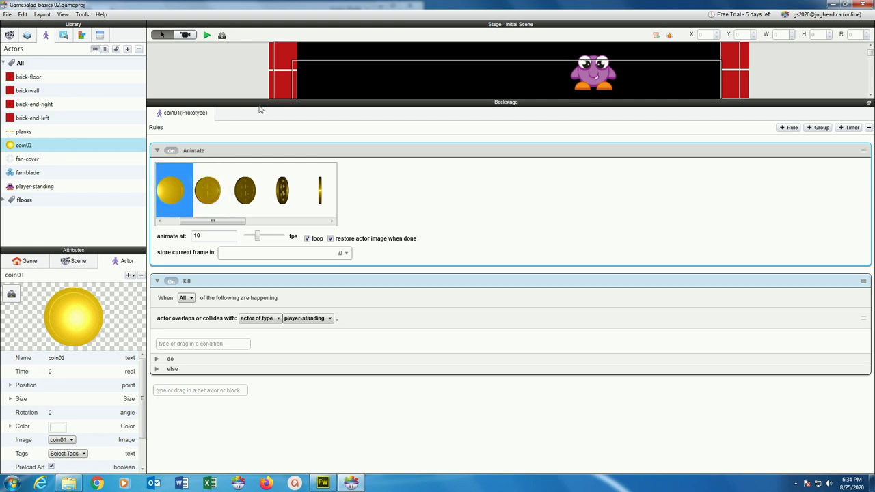
left_click(222, 35)
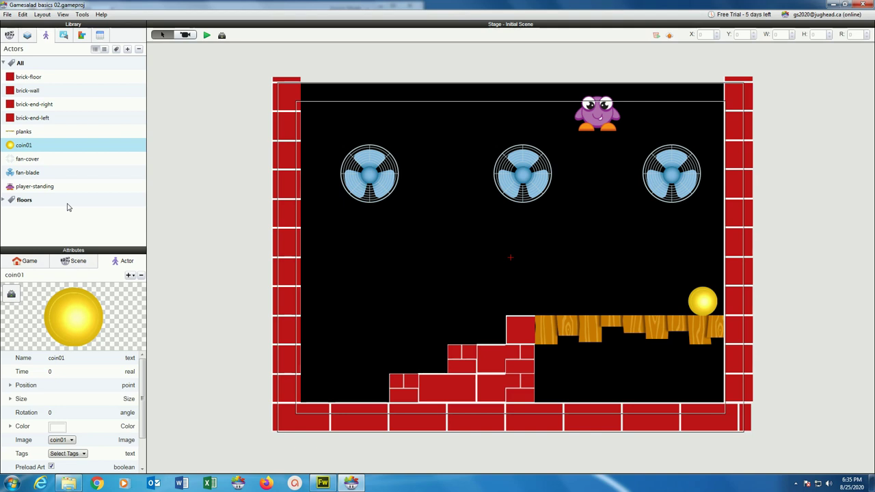
Create a new project titled with the author's surname followed by 05a, with Resolution Independence enabled
left_click(6, 14)
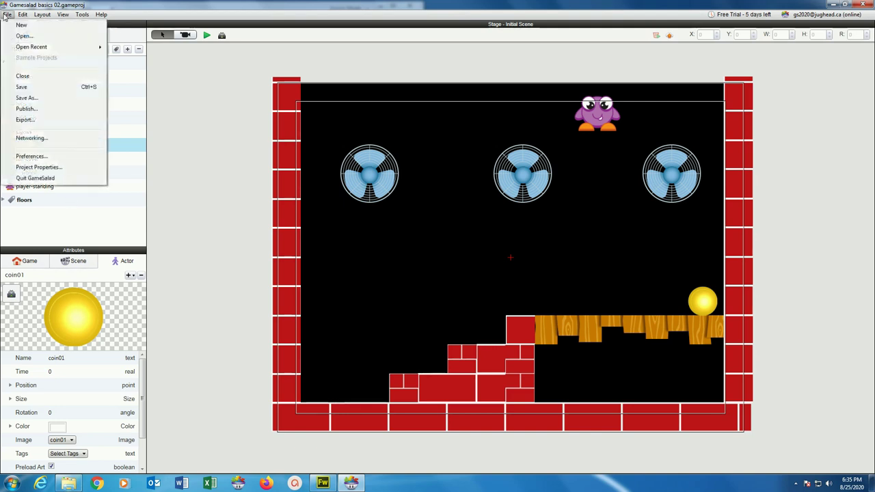
left_click(19, 26)
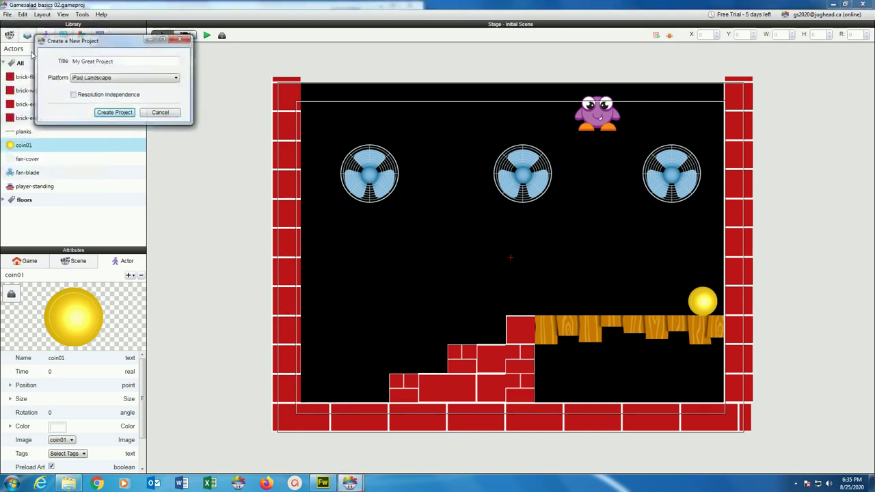
left_click_drag(113, 60, 64, 57)
type("cuellette")
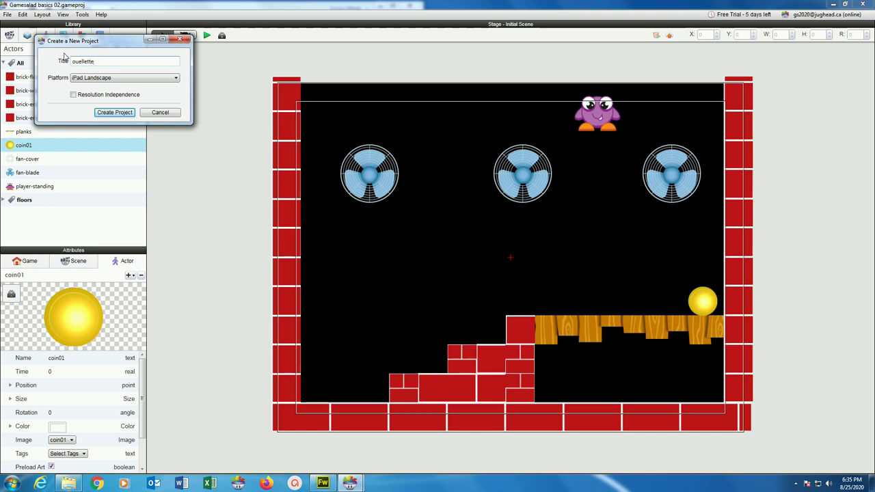
type("05a")
left_click(74, 95)
left_click(114, 112)
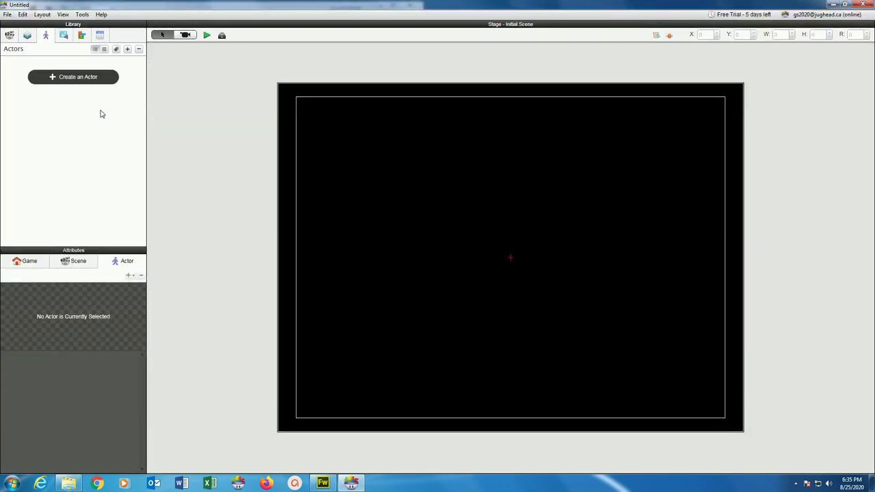
Save the project in the Desktop's GameSalad Exercises folder, inserting an underscore between the surname and 05a in the file name
left_click(7, 15)
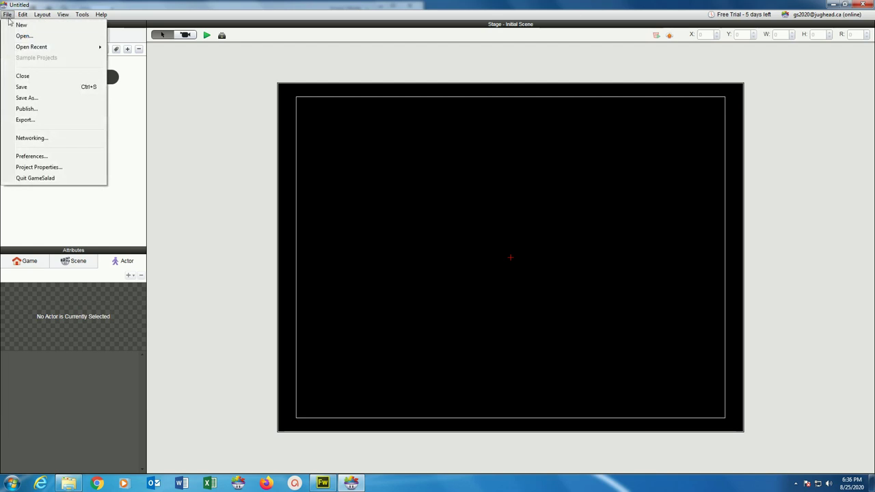
left_click(29, 98)
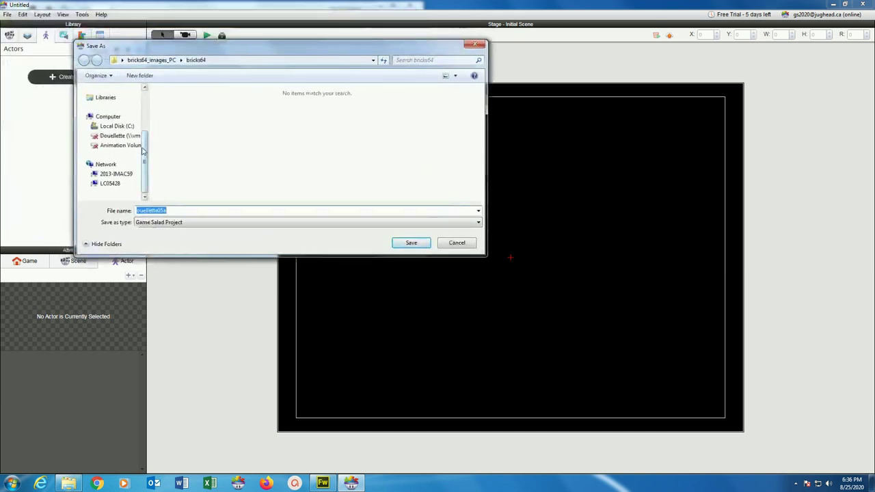
scroll(144, 151, "up", 5)
left_click(111, 101)
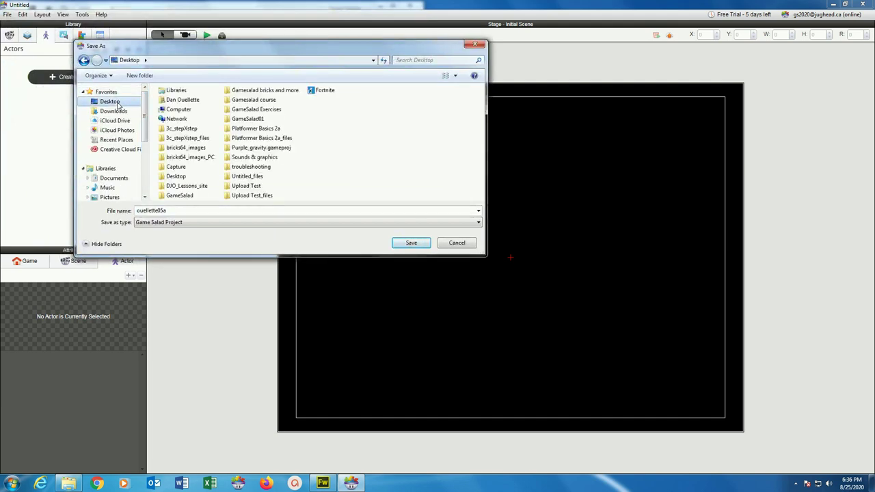
double_click(228, 111)
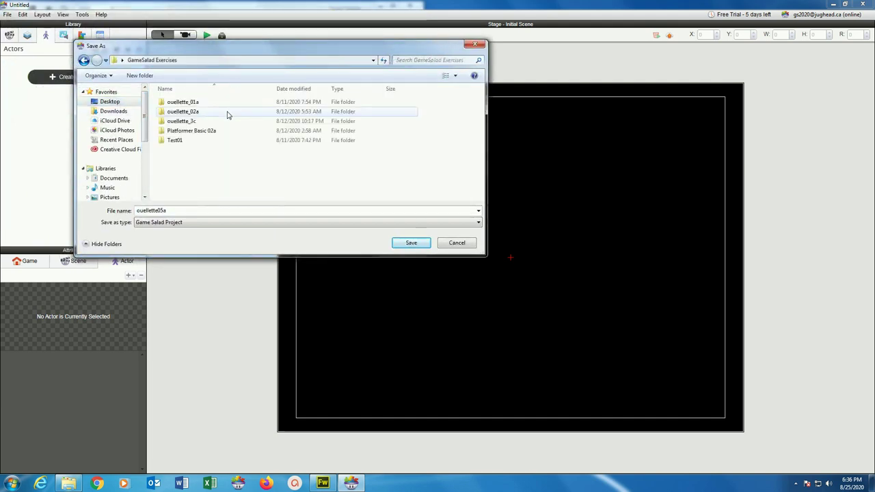
right_click(204, 169)
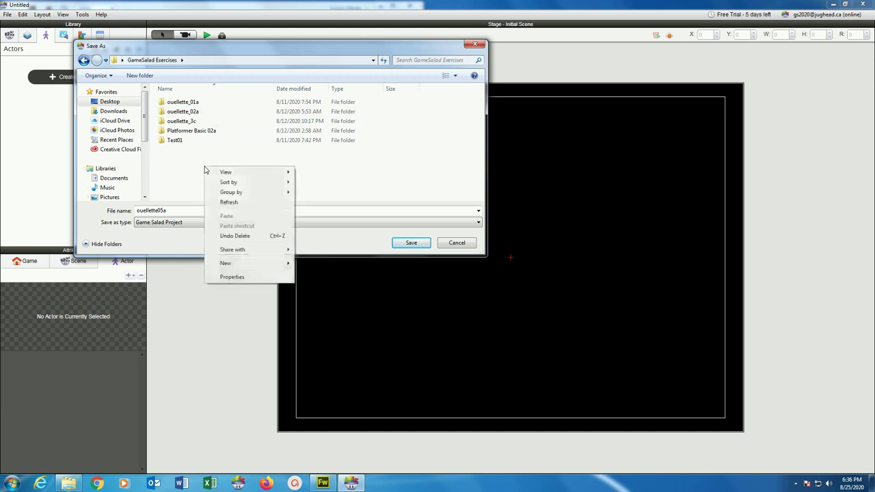
left_click(167, 170)
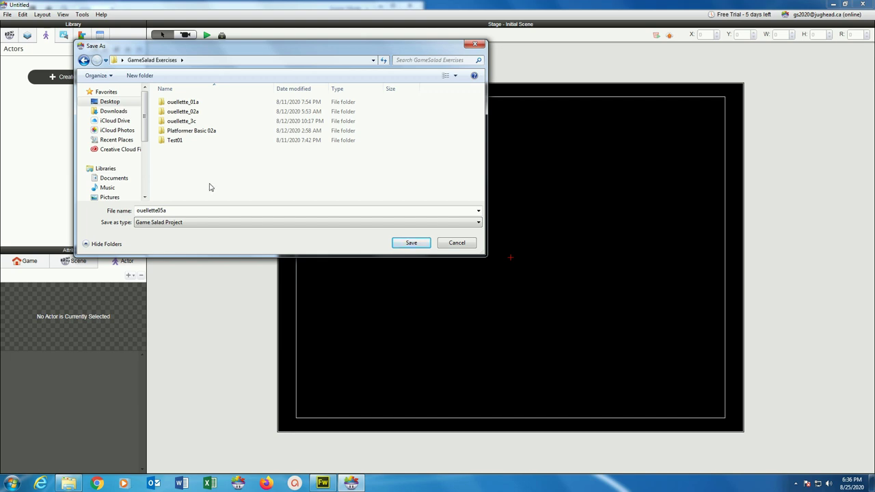
left_click(138, 211)
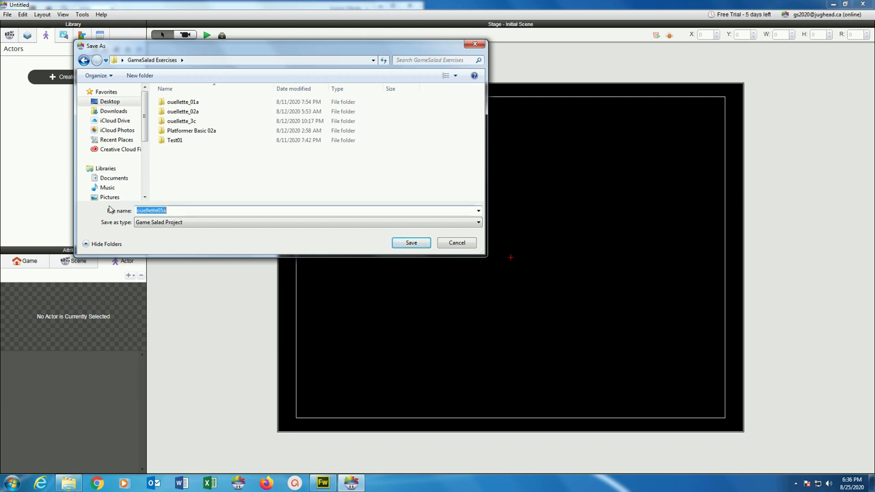
left_click(164, 213)
type("_")
left_click(412, 244)
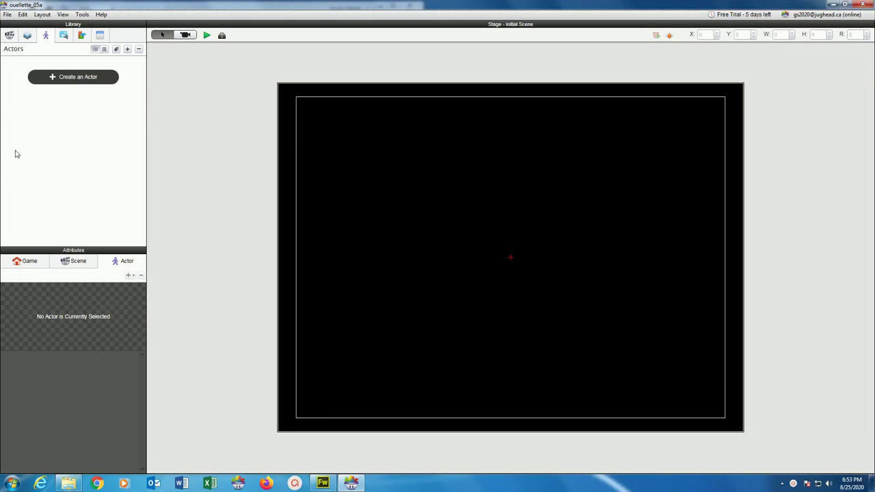
Import the brick-end, brick-floor, brick-wall, fan-blade, fan-cover and planks images from the bricks64 folder into the project media
left_click(63, 36)
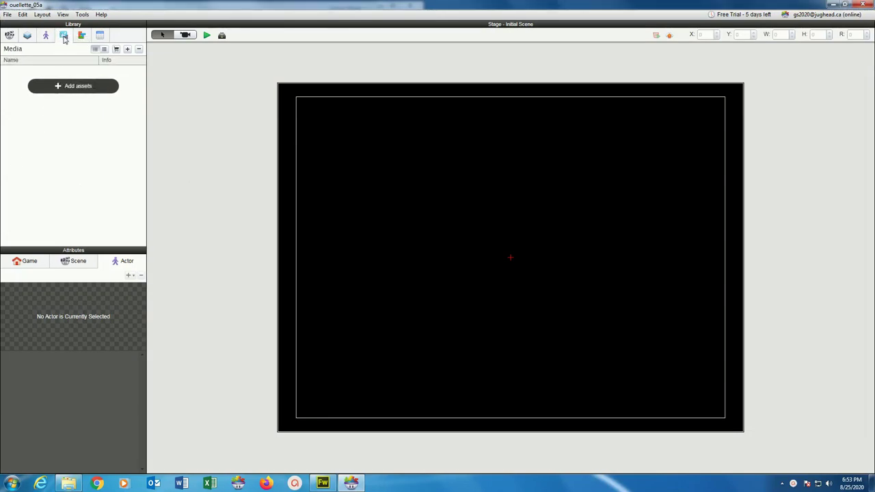
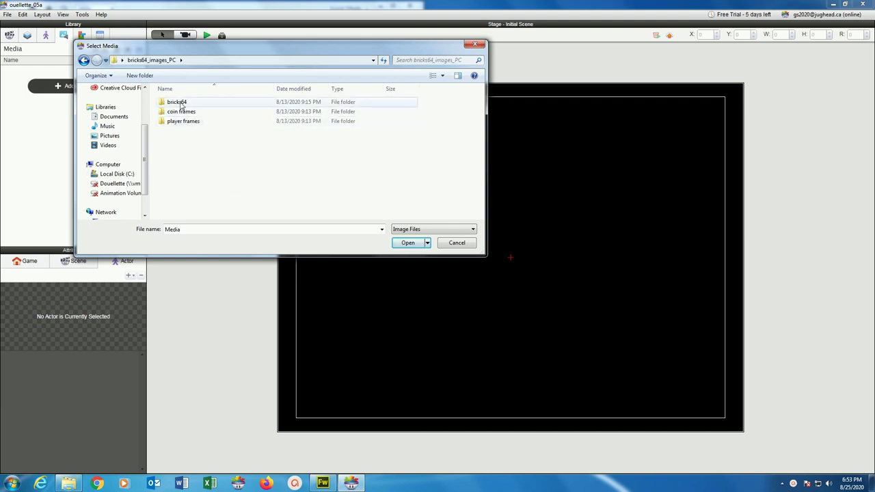
double_click(179, 103)
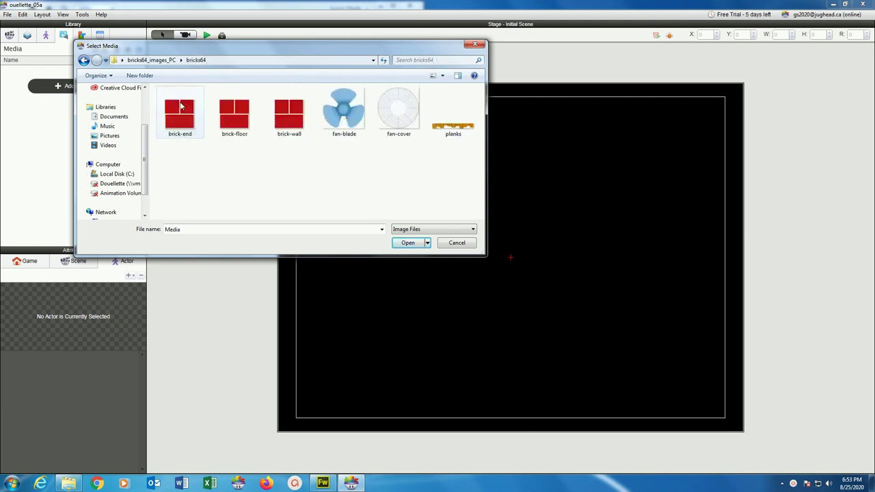
left_click_drag(487, 199, 588, 204)
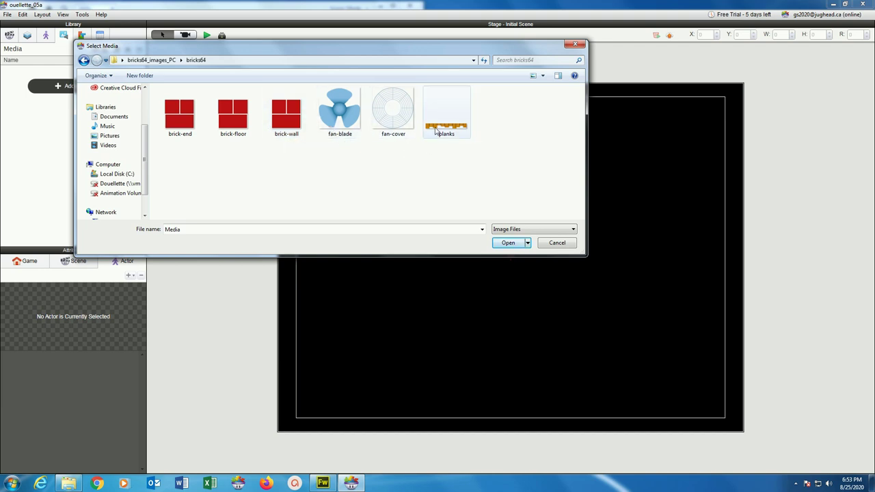
left_click_drag(471, 180, 172, 111)
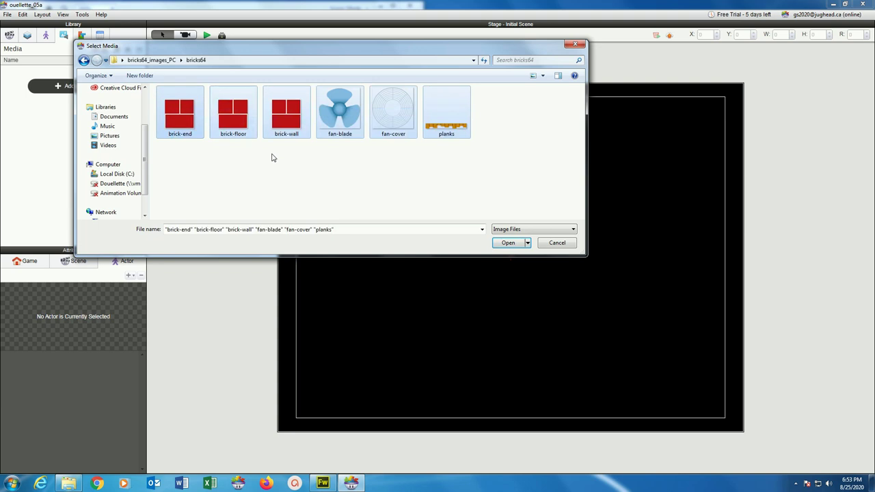
left_click(517, 245)
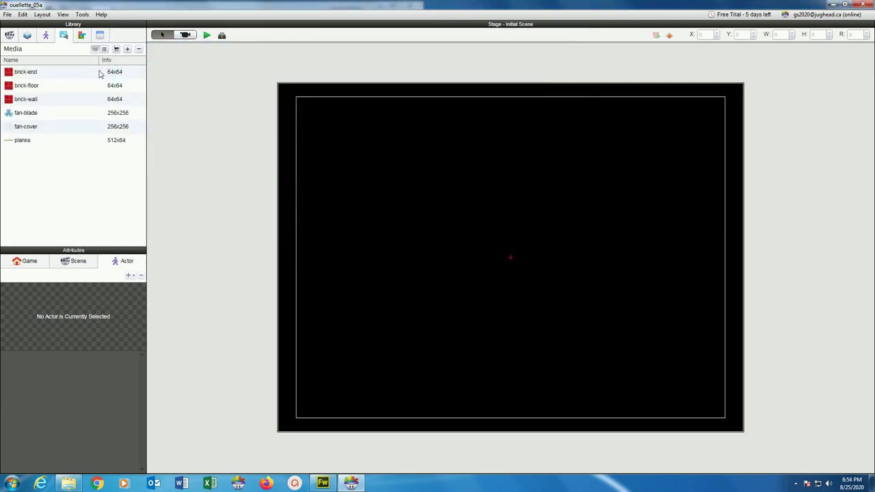
Import the coin01 to coin10 images from the coin frames folder into the project media, with the file filter set to All Media Files
left_click(127, 50)
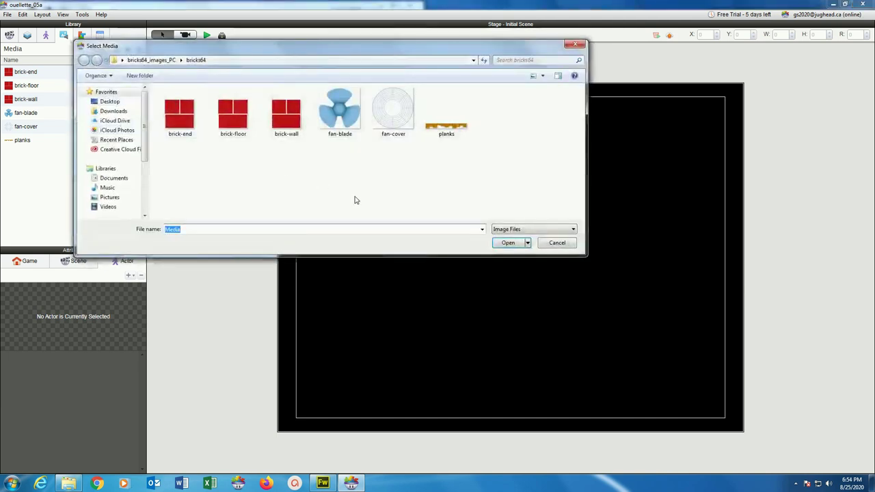
left_click(503, 232)
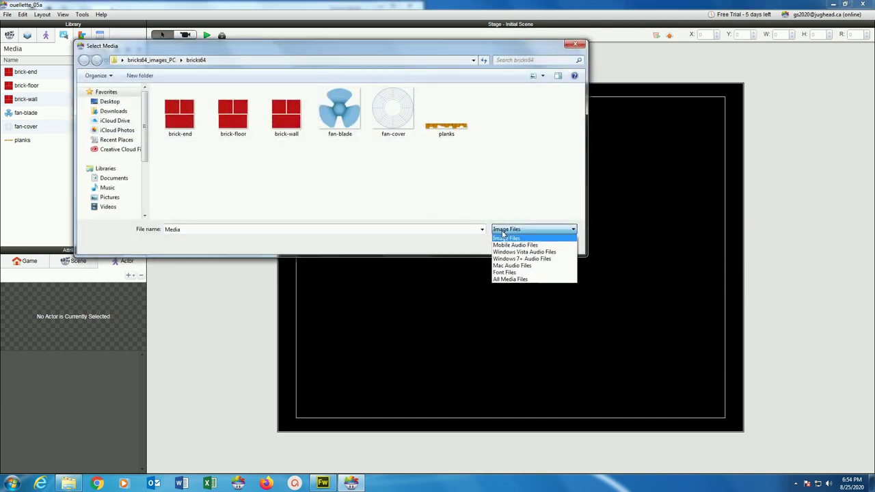
left_click(506, 279)
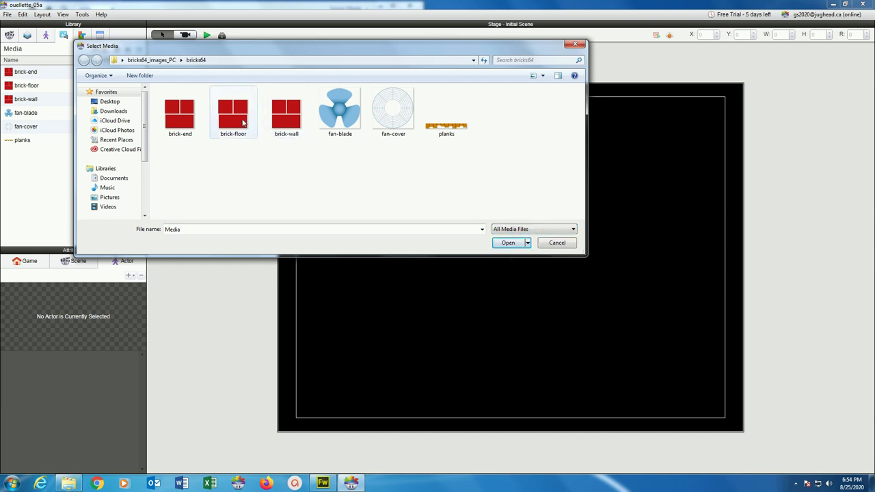
left_click(151, 59)
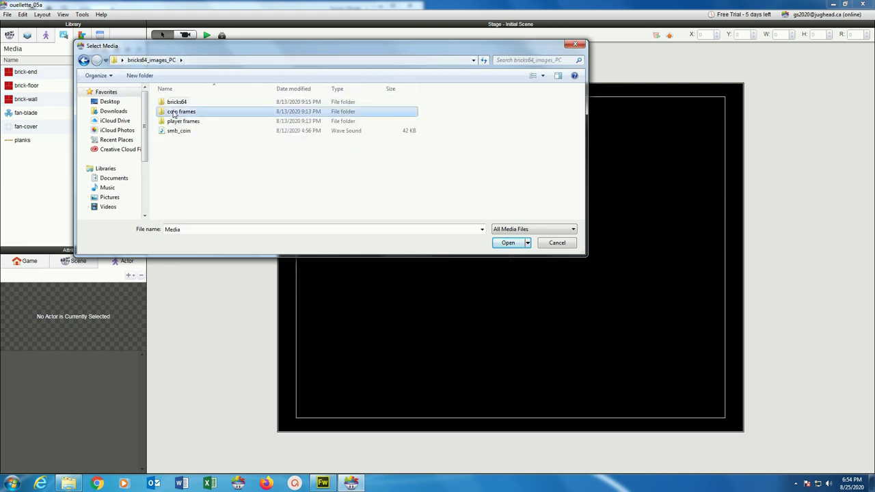
double_click(179, 112)
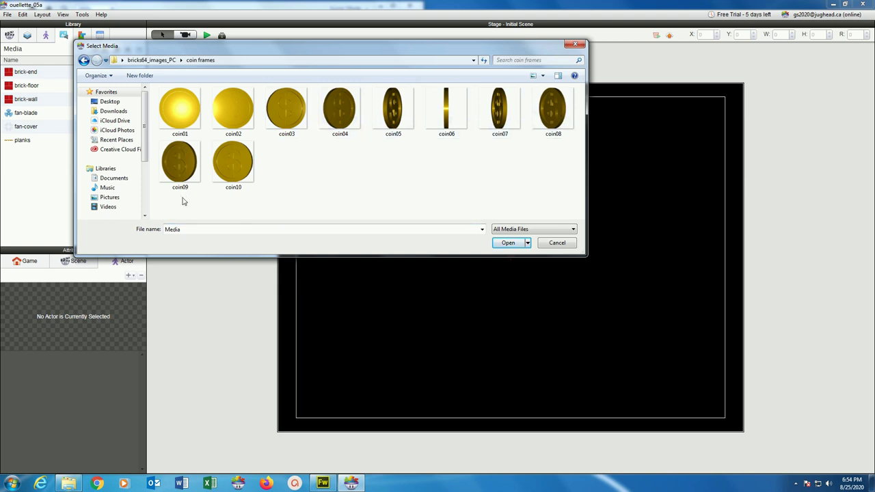
left_click_drag(178, 202, 560, 90)
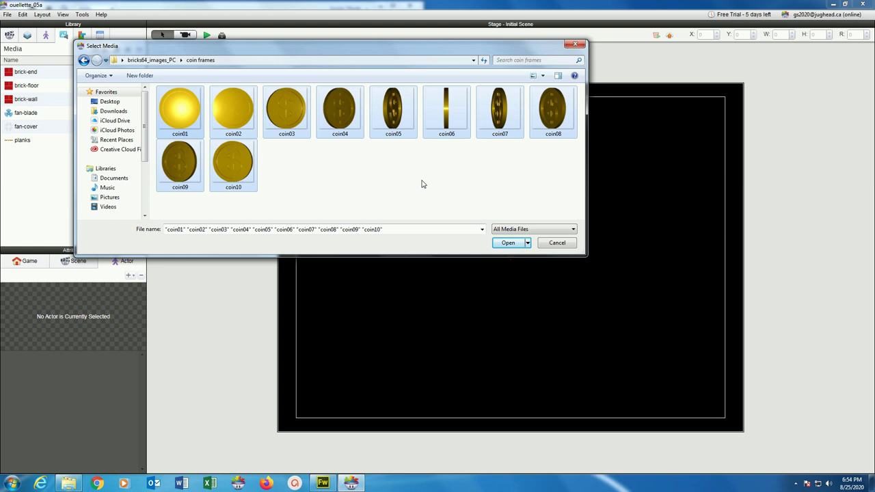
left_click(499, 247)
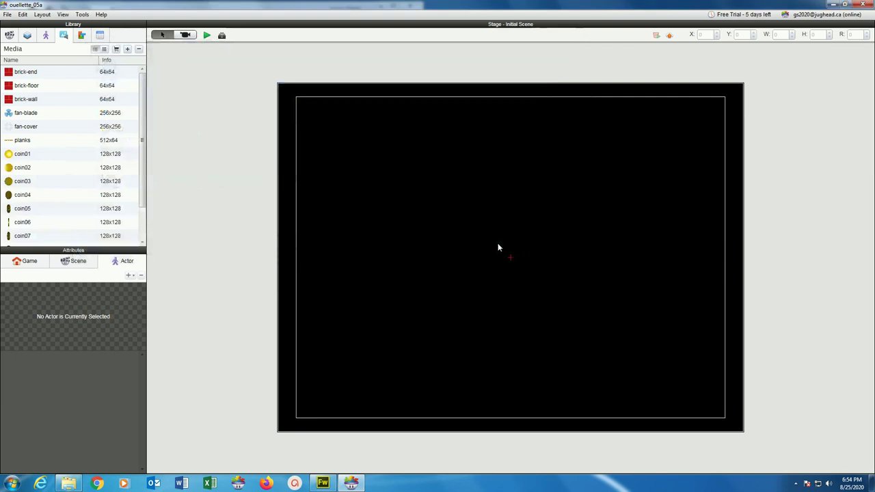
left_click_drag(142, 171, 146, 215)
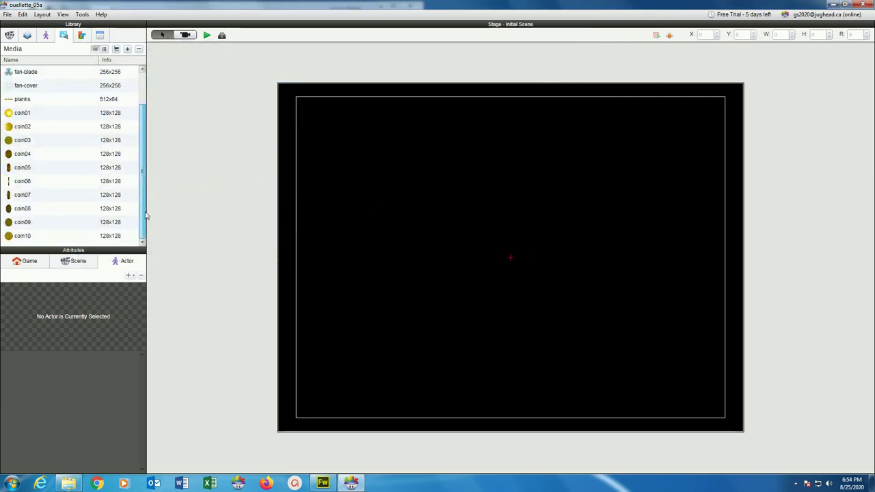
Import all the player-falling, player-standing, player-walk-left and player-walk-right images from the player frames folder into the project media
left_click(127, 49)
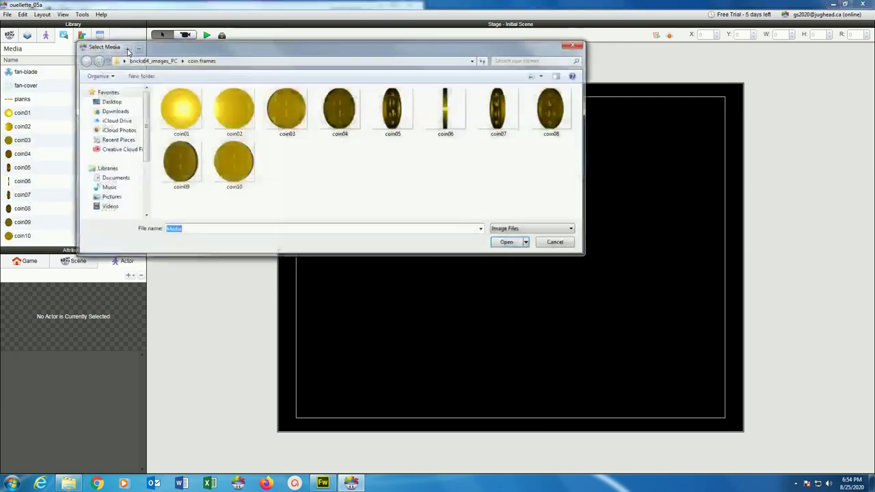
left_click(137, 61)
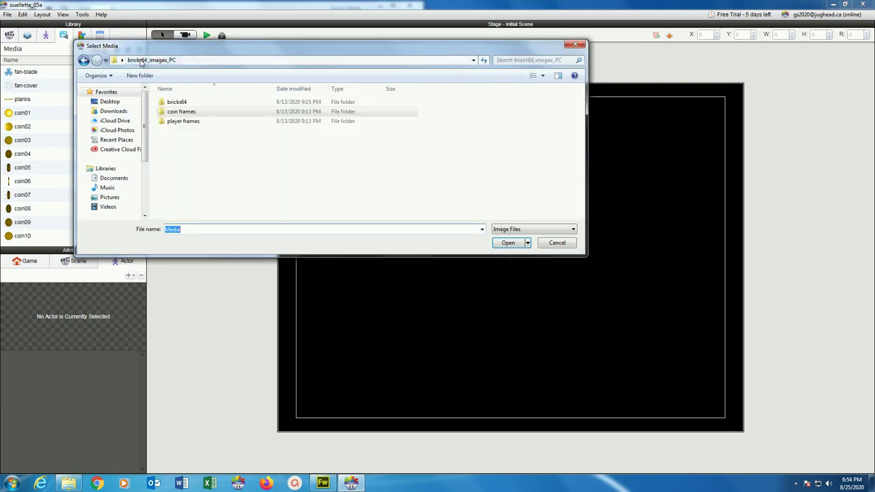
double_click(176, 121)
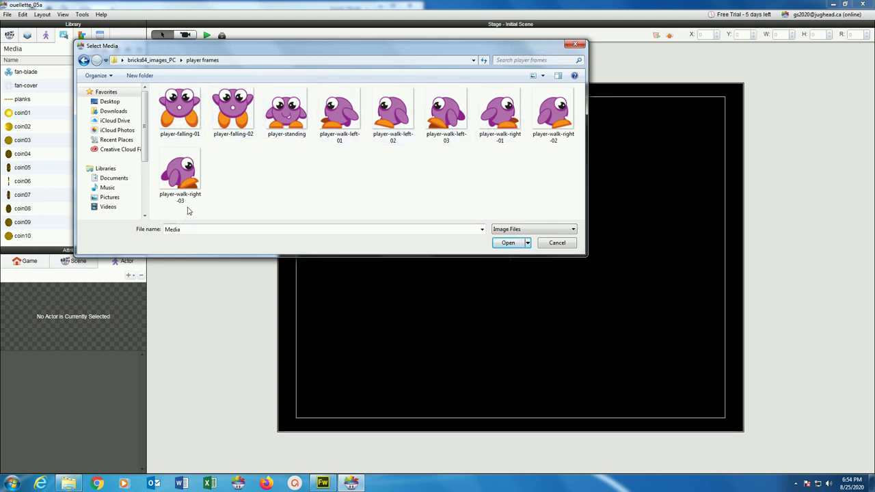
left_click_drag(185, 200, 198, 175)
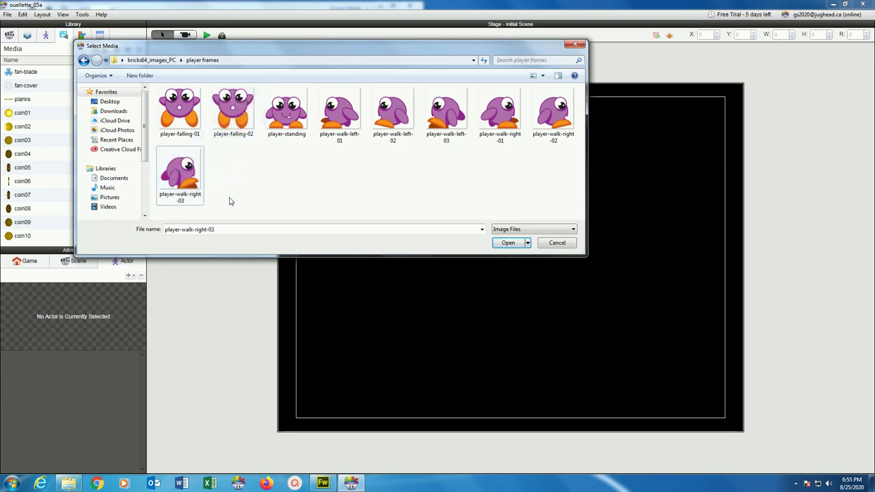
left_click_drag(555, 209, 171, 103)
left_click(500, 242)
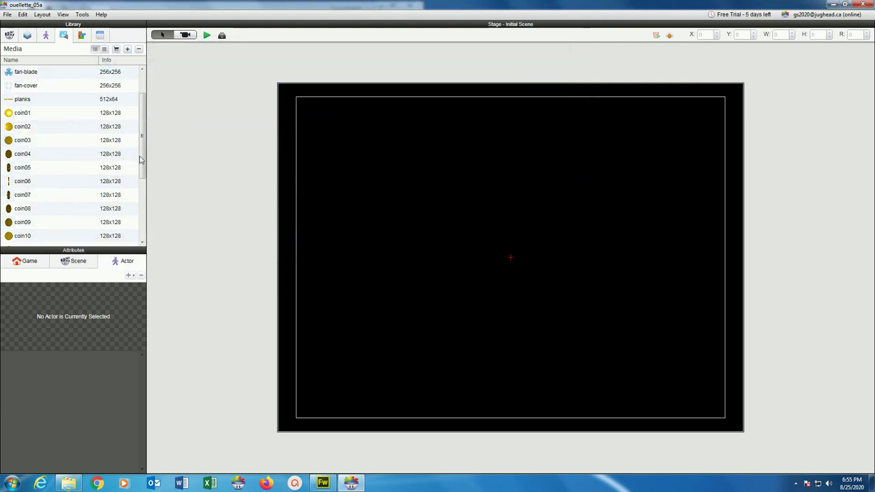
left_click_drag(141, 161, 137, 97)
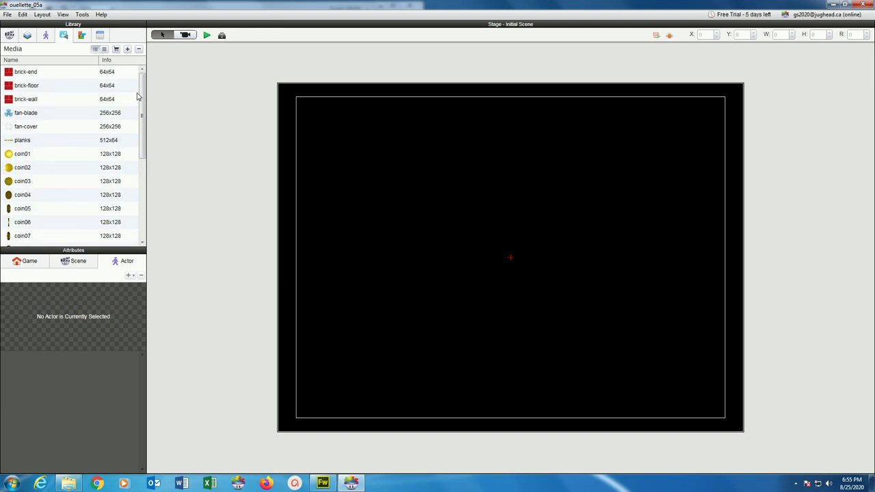
Import the smb_coin sound from the bricks64_images_PC folder, with the file filter set to All Media Files
left_click(128, 50)
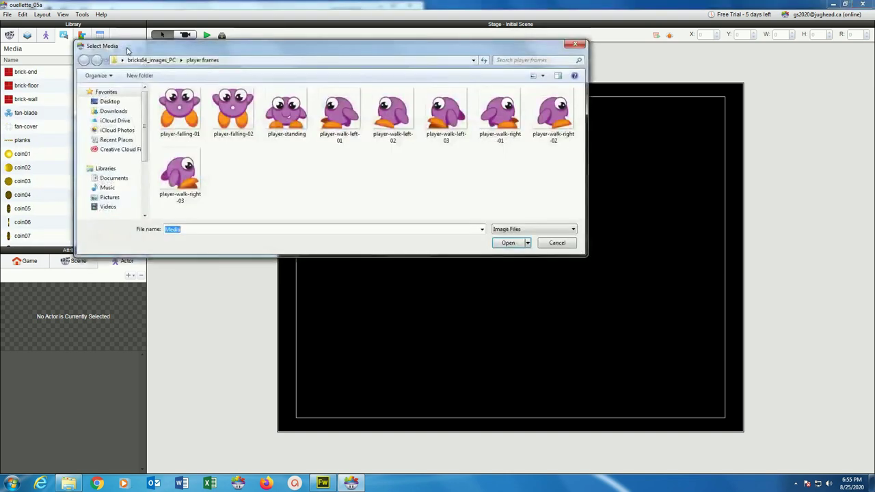
left_click(147, 60)
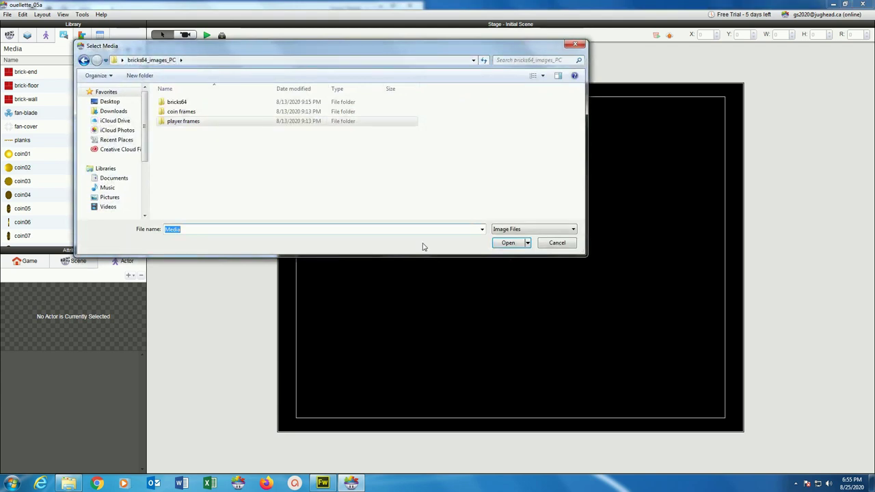
left_click(535, 230)
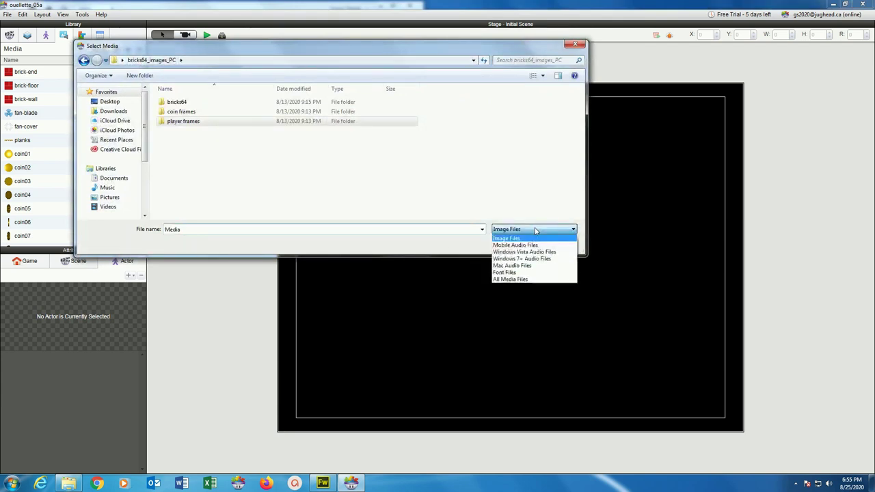
left_click(518, 280)
left_click(181, 132)
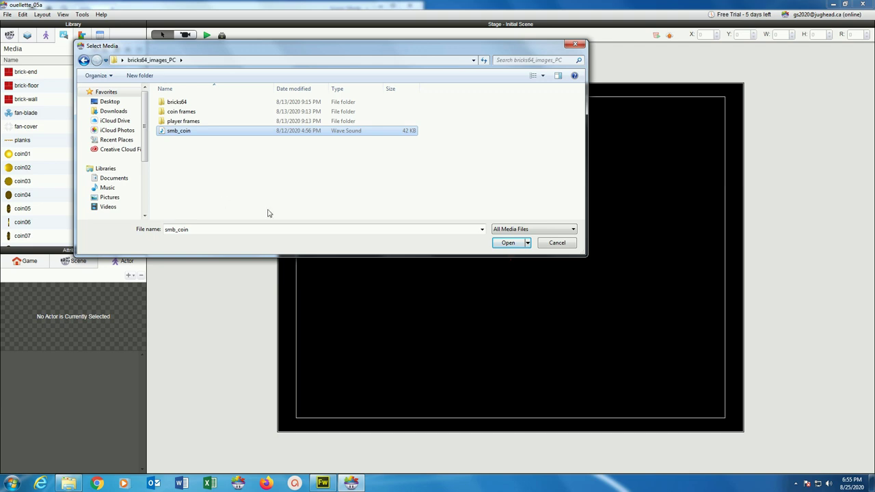
left_click(504, 244)
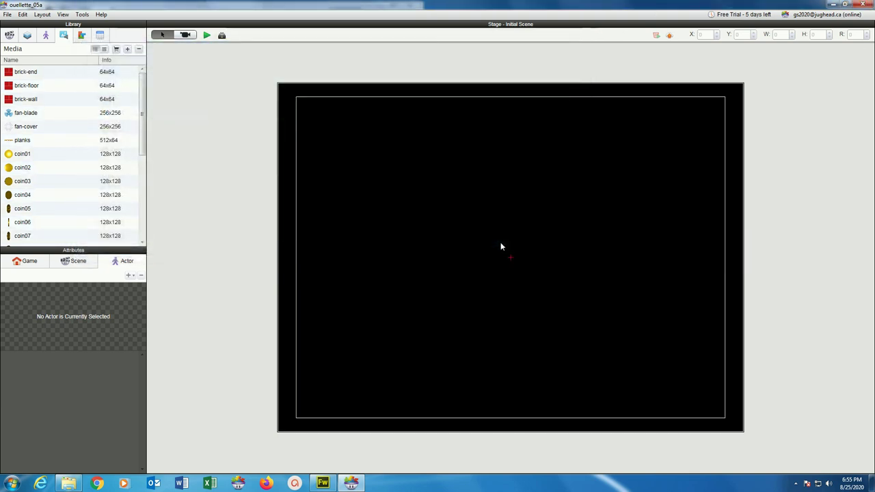
left_click_drag(142, 154, 146, 239)
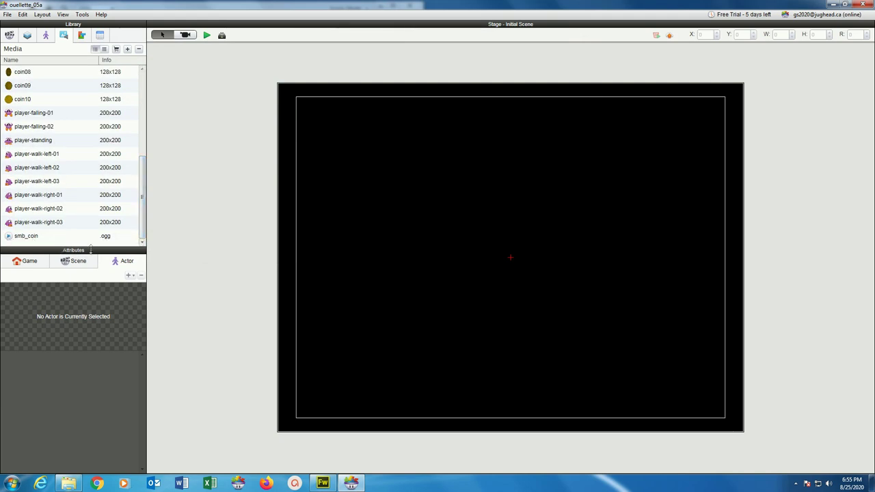
Save the project with its imported media
left_click_drag(144, 234, 150, 132)
left_click(7, 15)
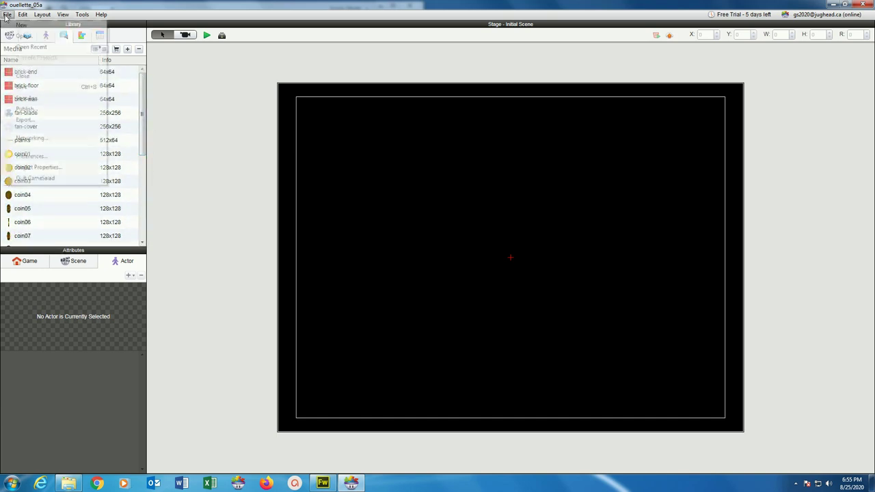
left_click(22, 87)
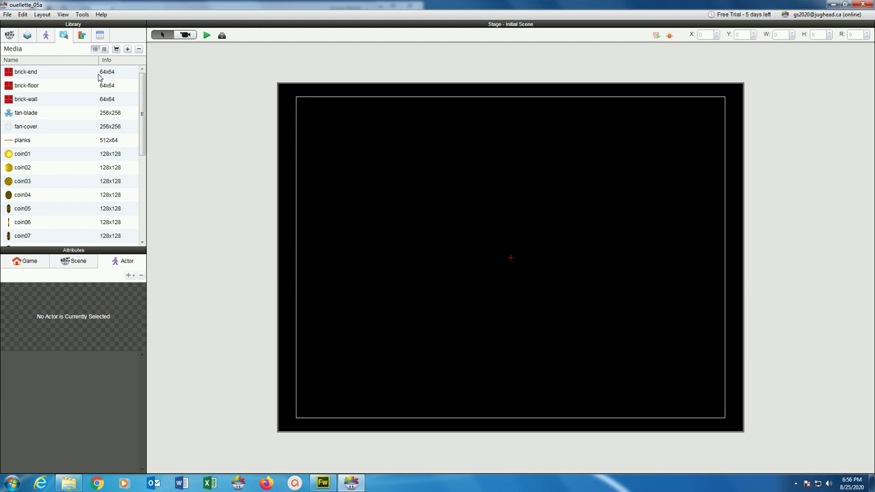
Create an actor from the brick-floor image by placing it in the lower part of the scene at about X 366, Y 202
left_click(43, 35)
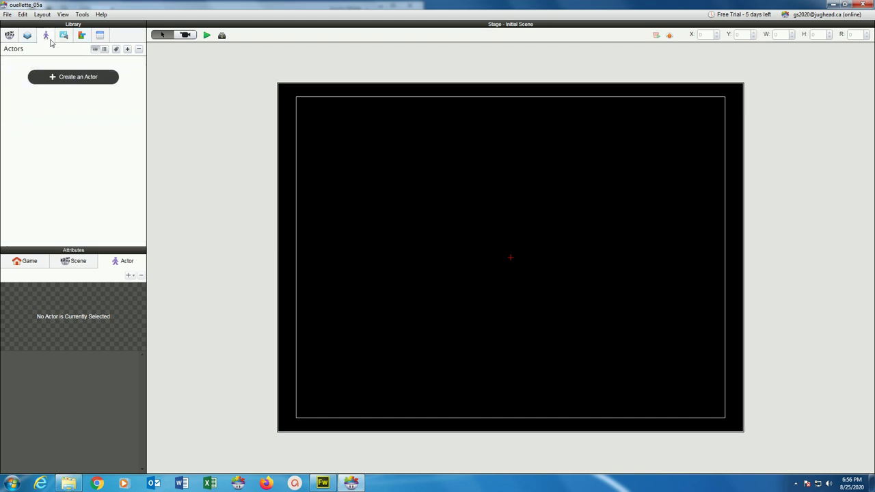
left_click(63, 35)
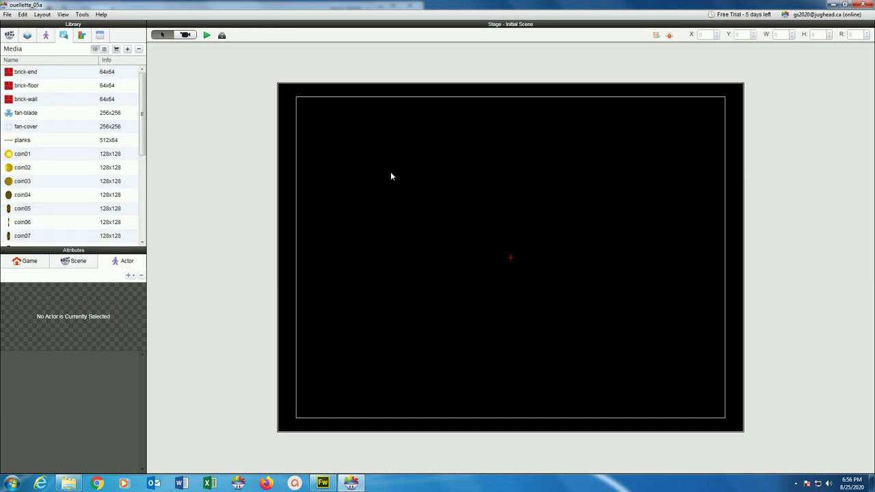
left_click(47, 37)
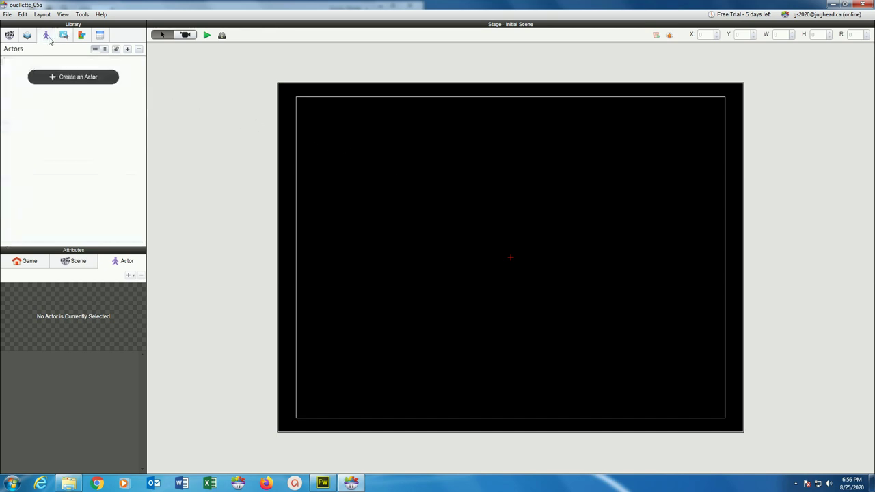
left_click(60, 38)
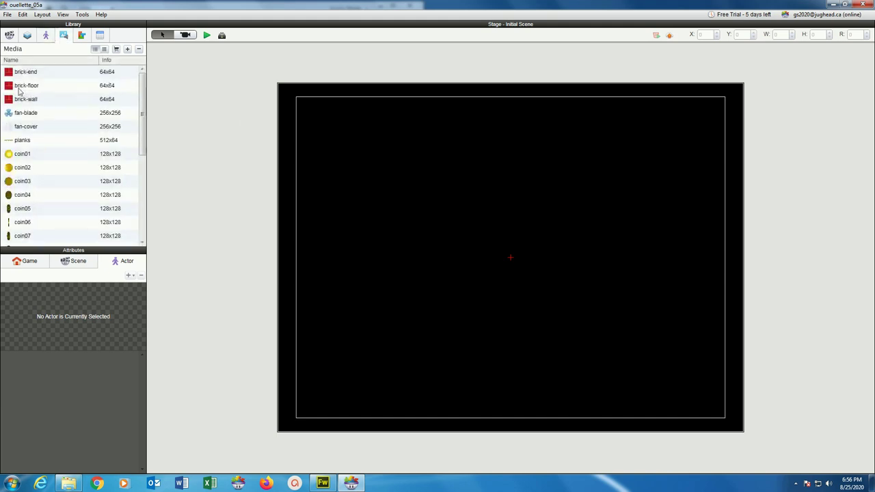
left_click_drag(5, 86, 444, 329)
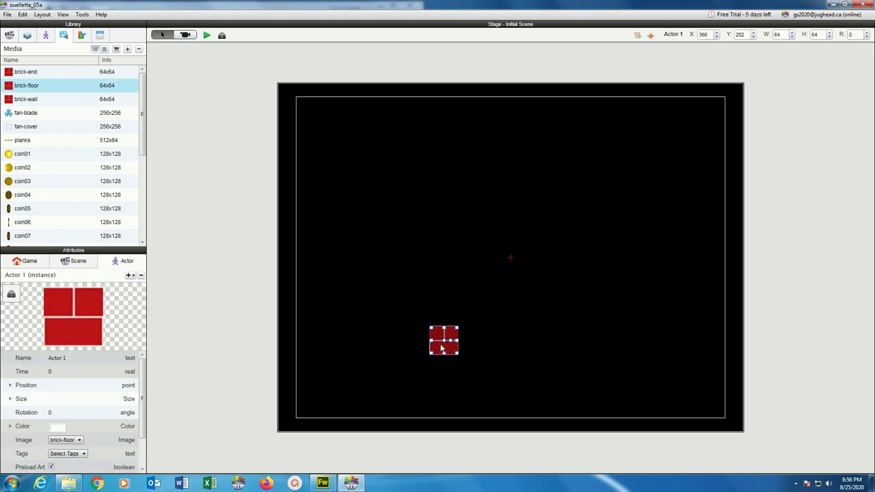
left_click(386, 342)
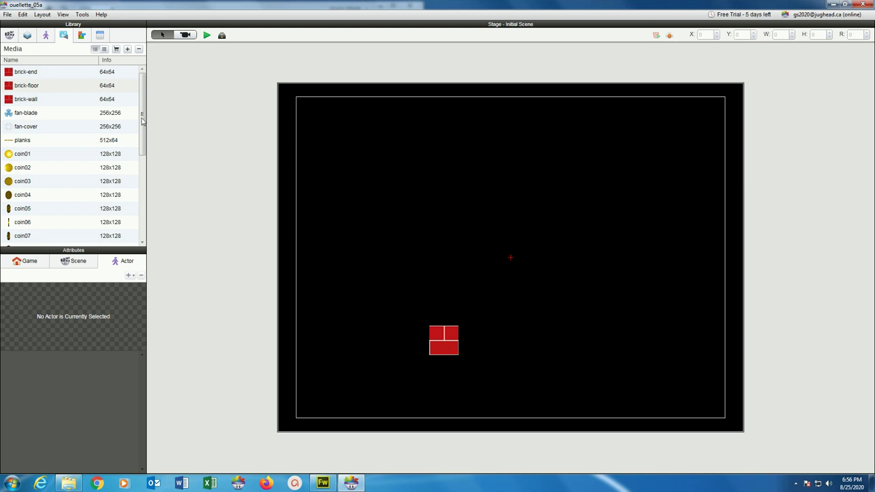
Rename the actor made from the brick-floor image as brick floor
left_click(45, 36)
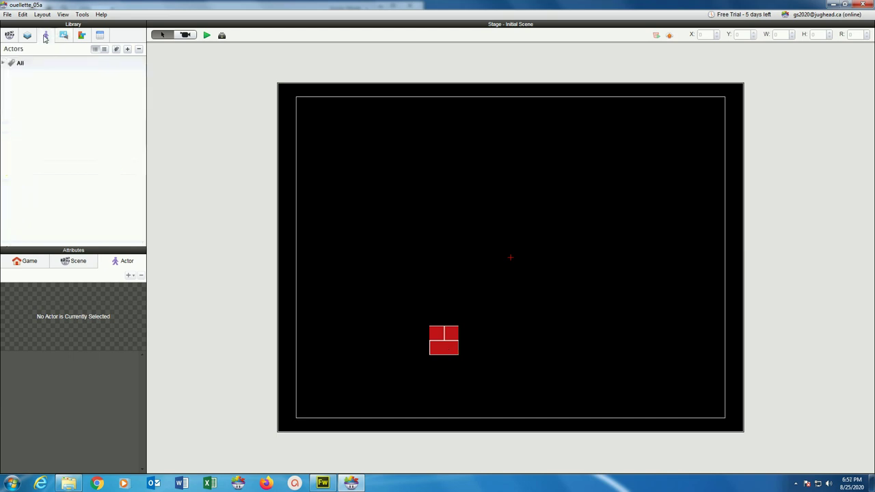
left_click(3, 63)
left_click(24, 78)
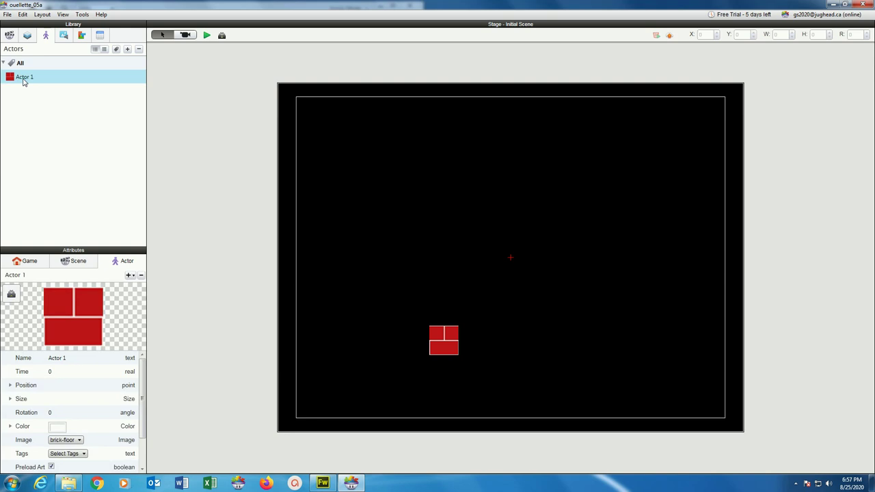
left_click(23, 78)
type("bri")
type("ck wall")
key("BackSpace")
key("BackSpace")
key("BackSpace")
key("BackSpace")
key("BackSpace")
type("floor")
key("Return")
Examine the brick floor actor's Size and Graphics attributes and preview the scene
left_click(9, 400)
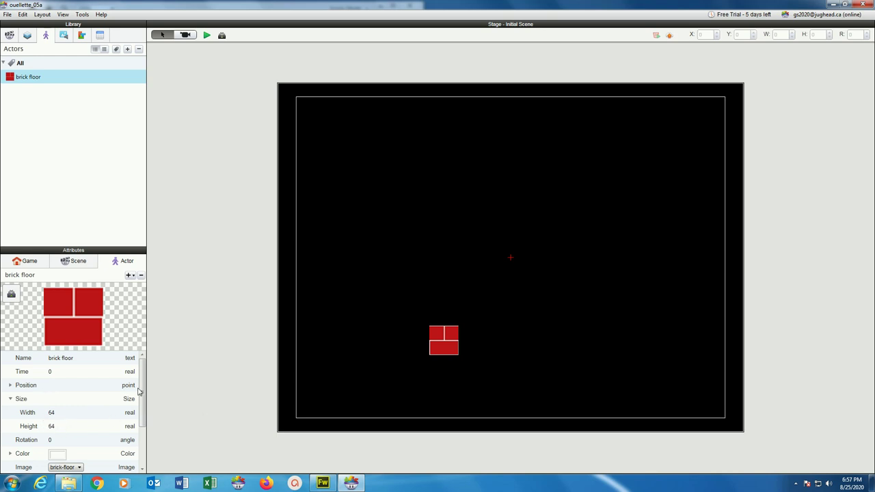
left_click_drag(145, 391, 143, 429)
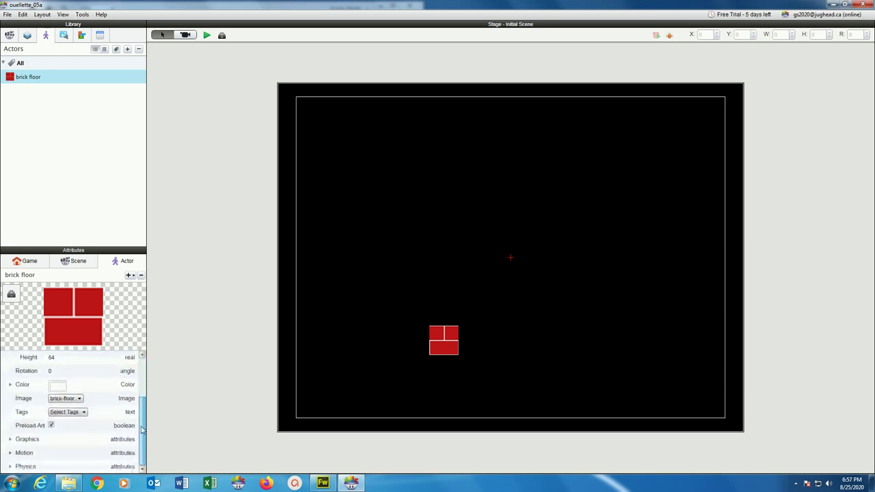
left_click(11, 441)
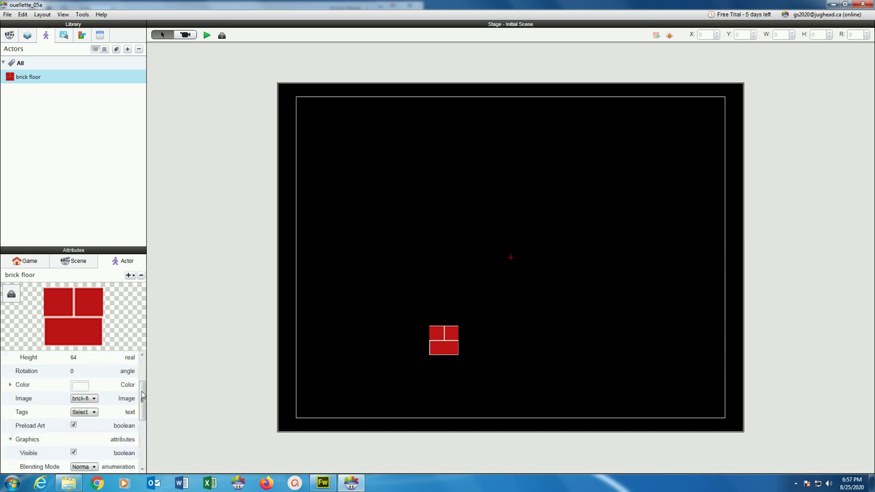
left_click_drag(142, 400, 142, 446)
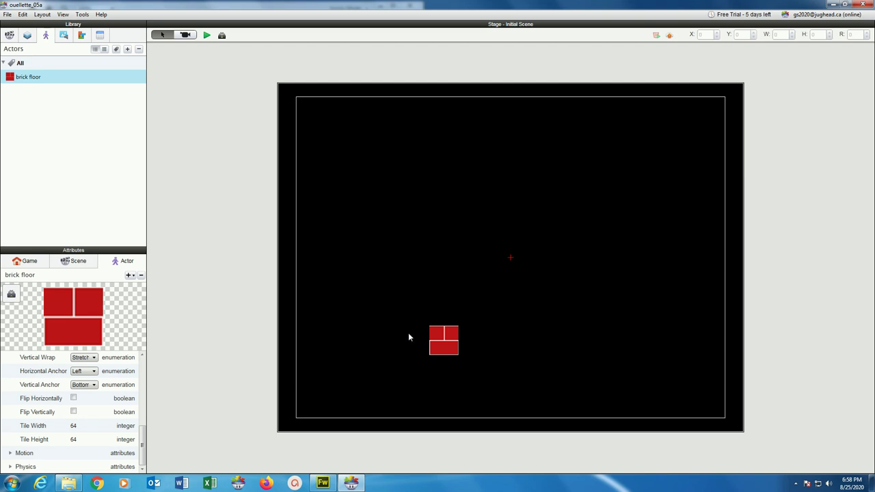
left_click(206, 35)
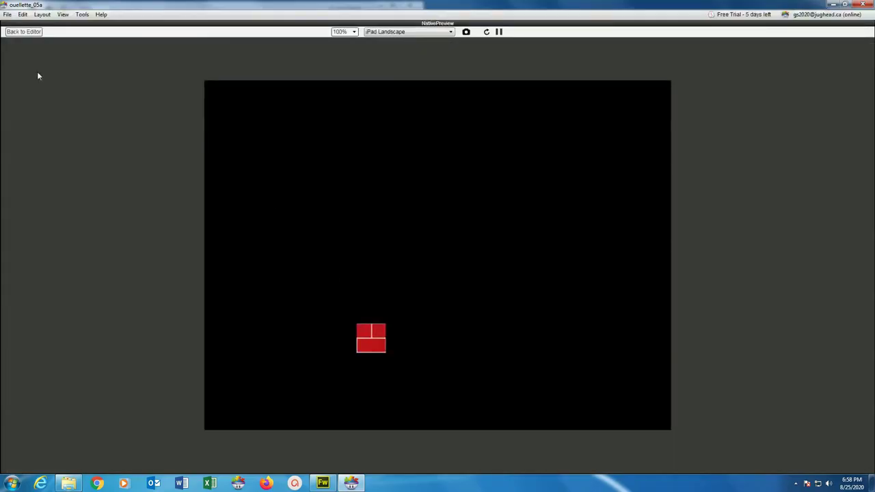
Set the brick floor actor's Horizontal Wrap and Vertical Wrap to Tile and preview the scene
left_click(23, 32)
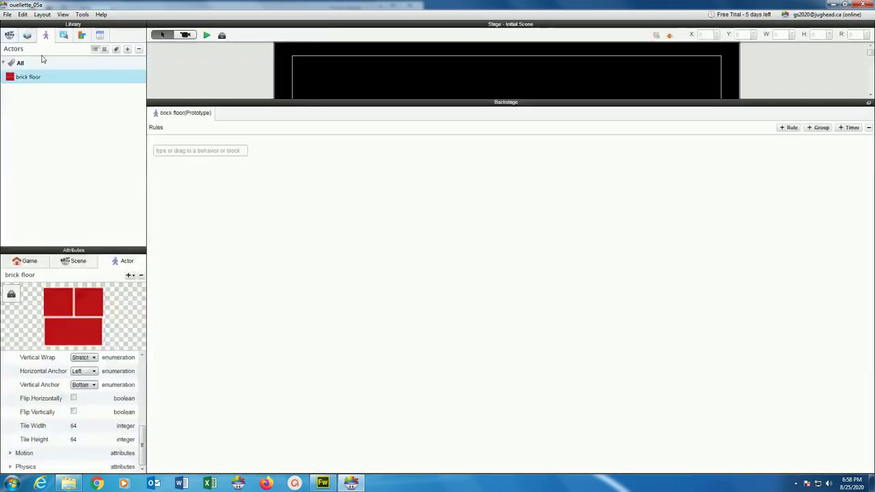
left_click(221, 34)
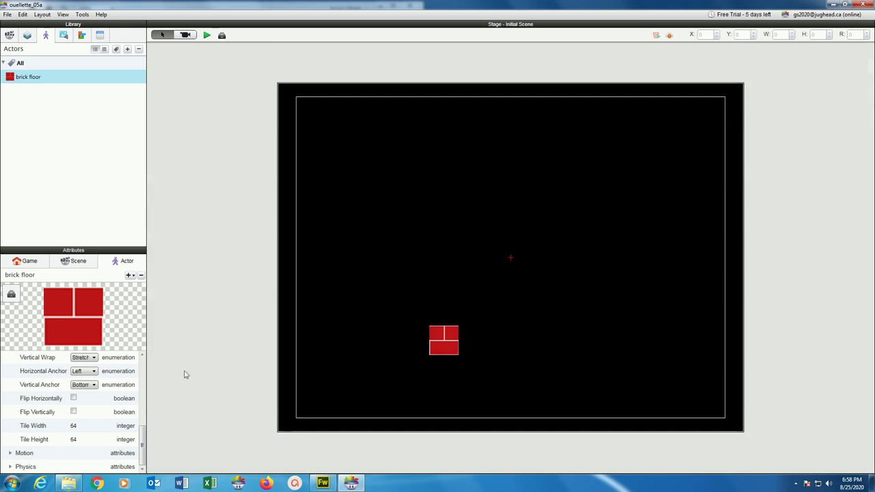
left_click_drag(144, 448, 144, 423)
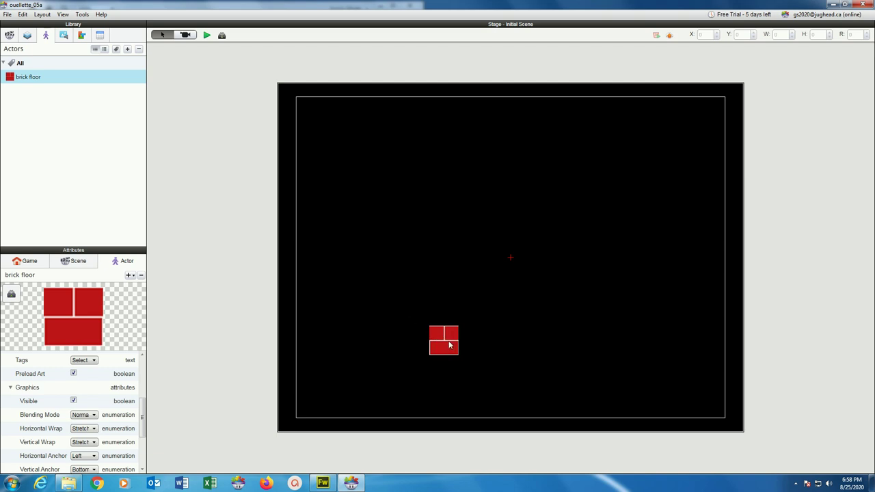
left_click(80, 431)
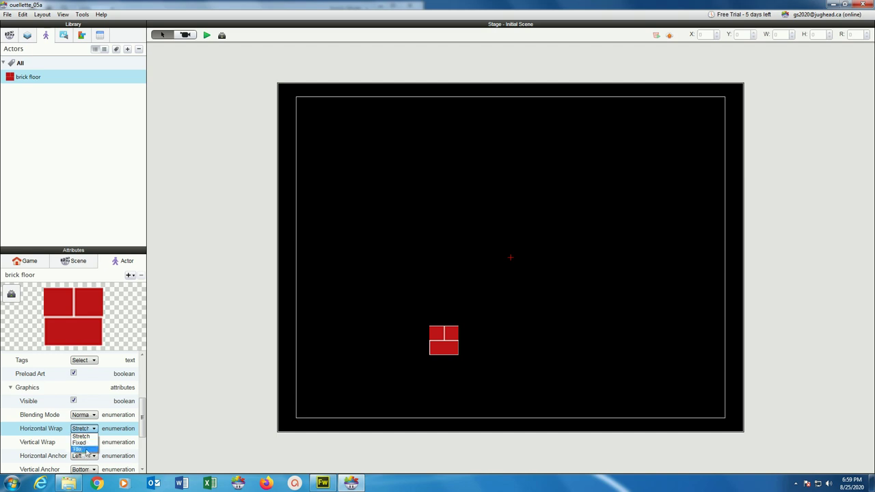
left_click(77, 449)
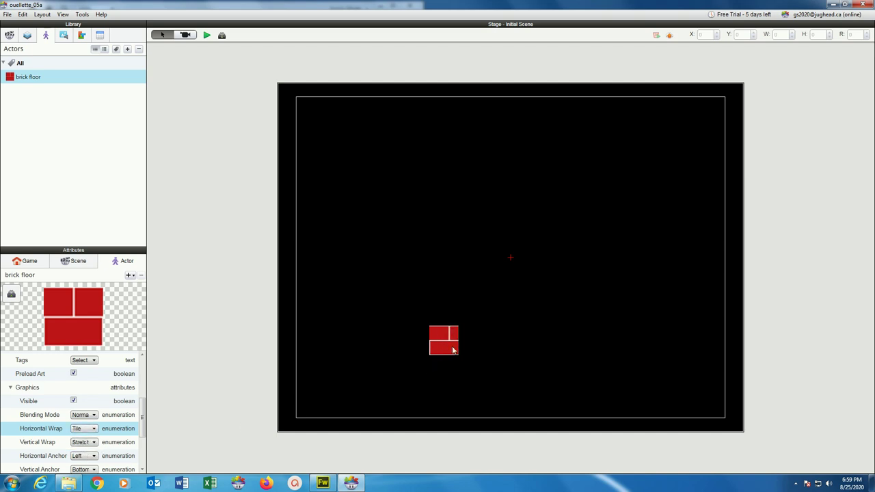
left_click(80, 443)
left_click(86, 464)
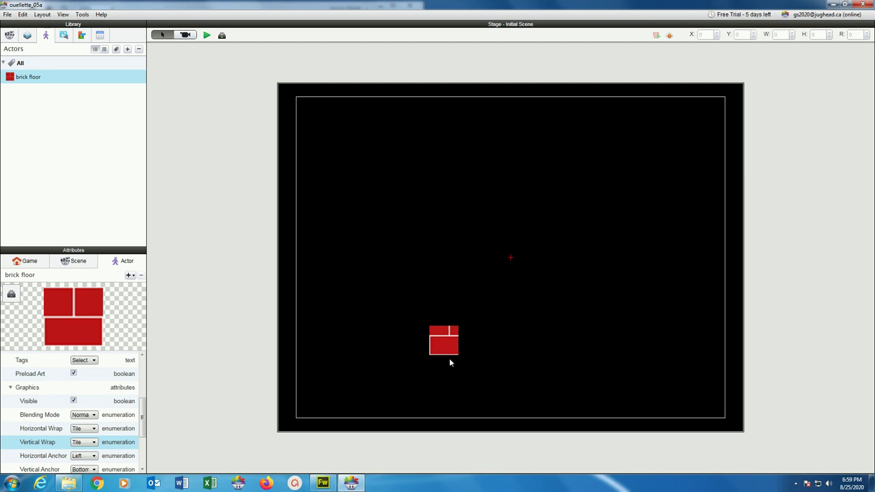
left_click(206, 35)
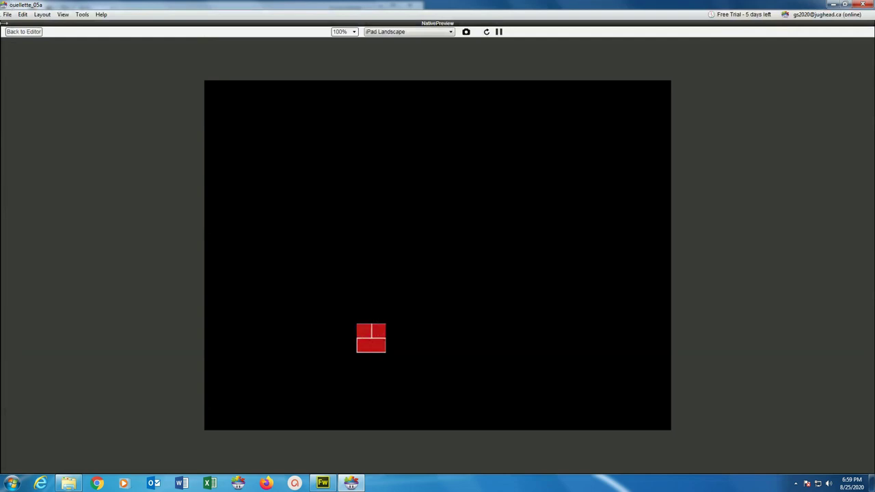
left_click(24, 31)
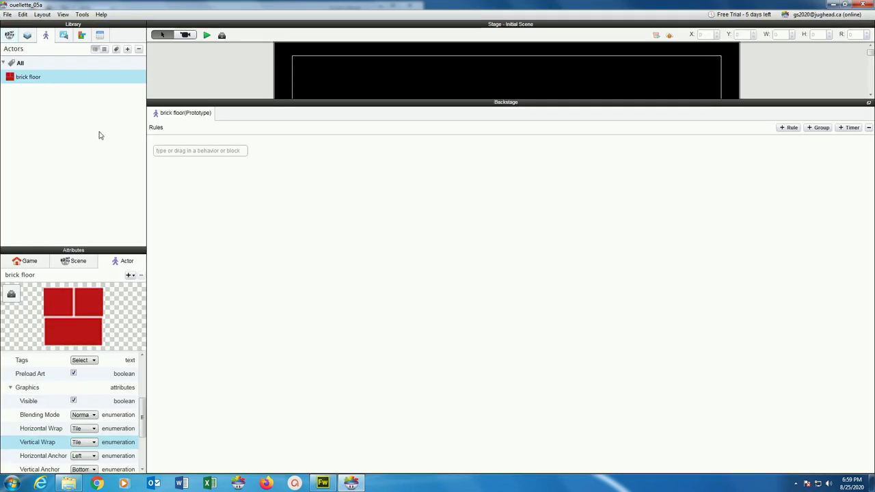
Enlarge the brick floor instance to about 442 by 329 and preview how the bricks tile
left_click(221, 35)
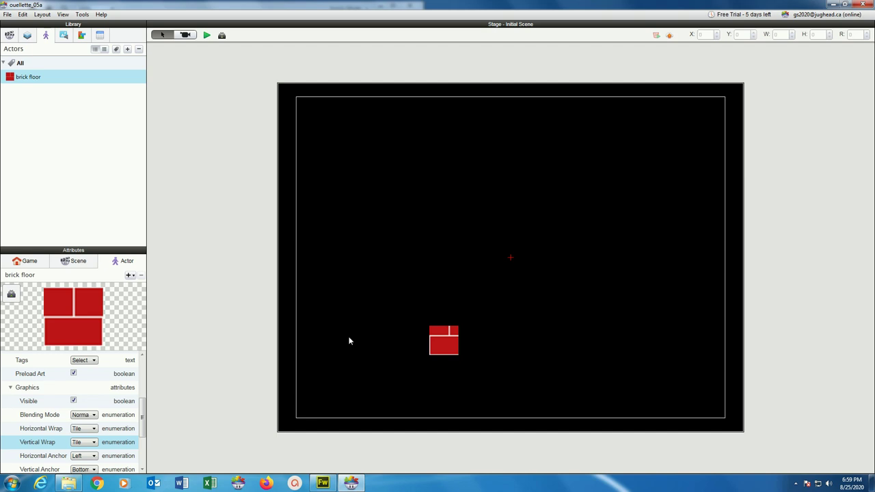
left_click(444, 338)
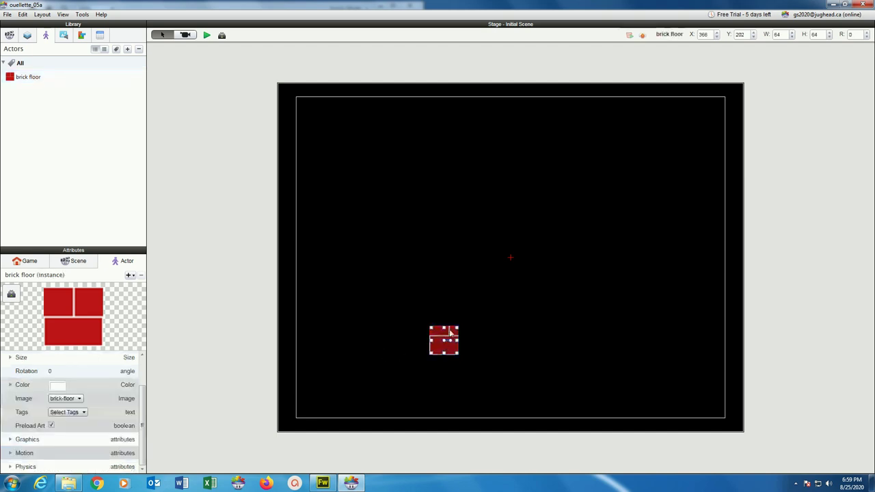
left_click_drag(457, 326, 631, 207)
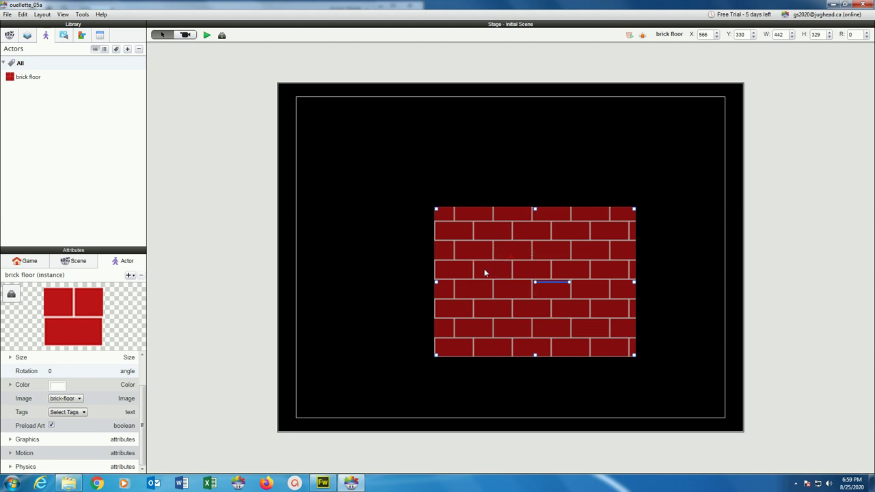
left_click(207, 36)
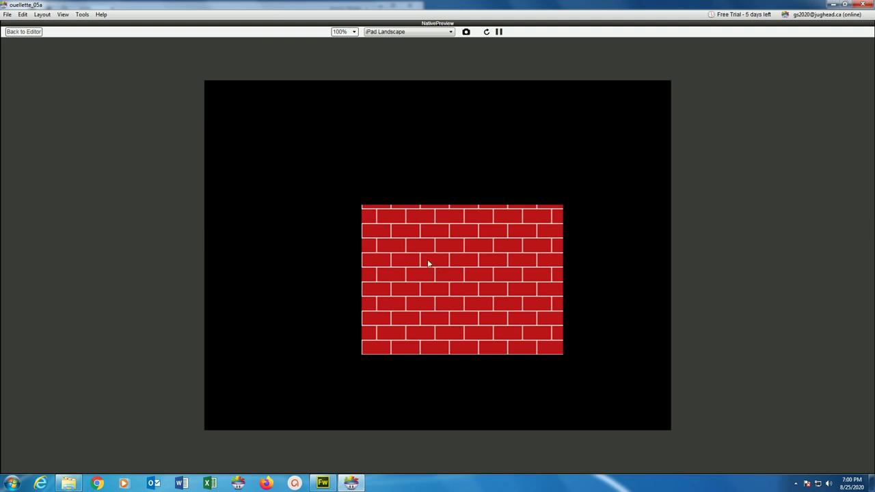
left_click(21, 33)
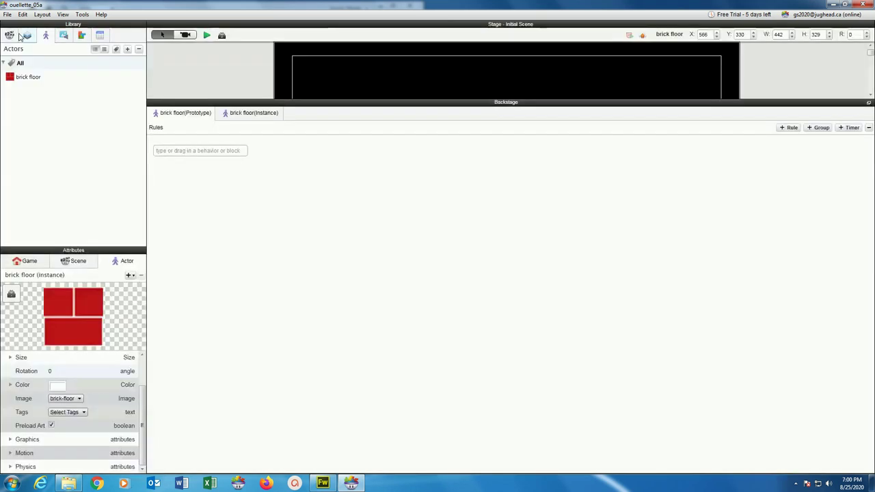
Replace the enlarged brick floor with a new instance at about X 350, Y 156, and check its Graphics attributes
left_click_drag(241, 102, 205, 410)
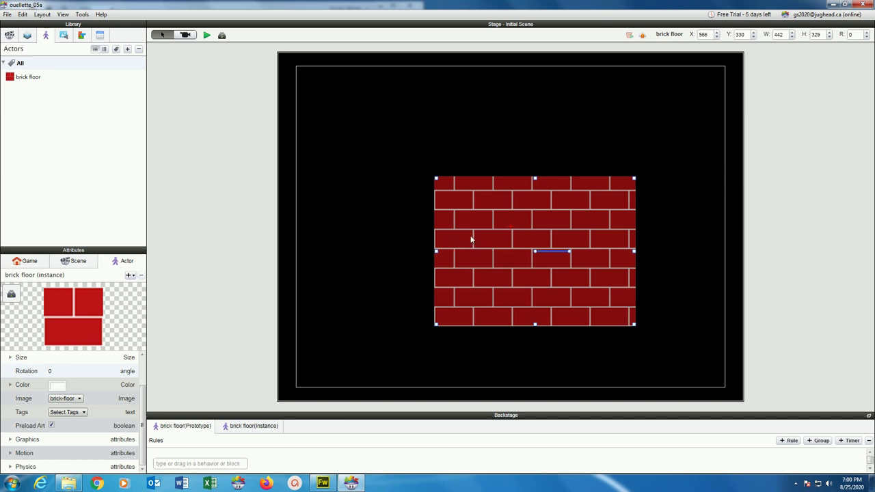
key("Delete")
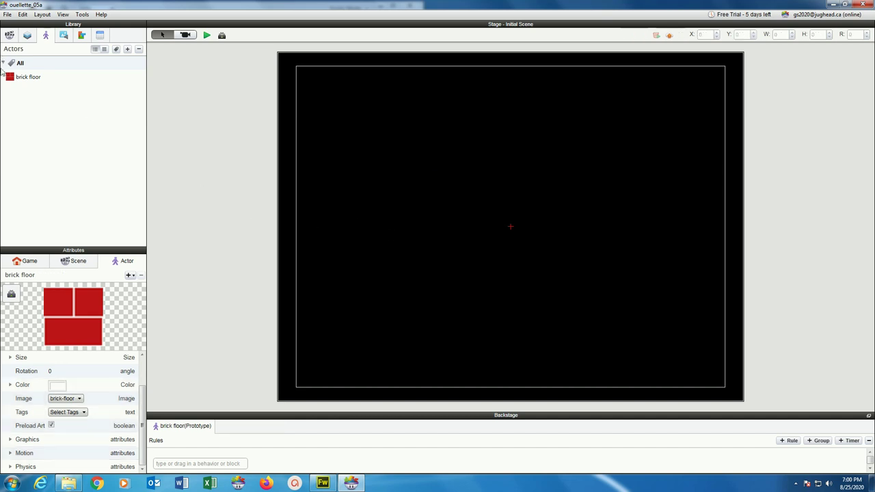
left_click_drag(10, 78, 436, 315)
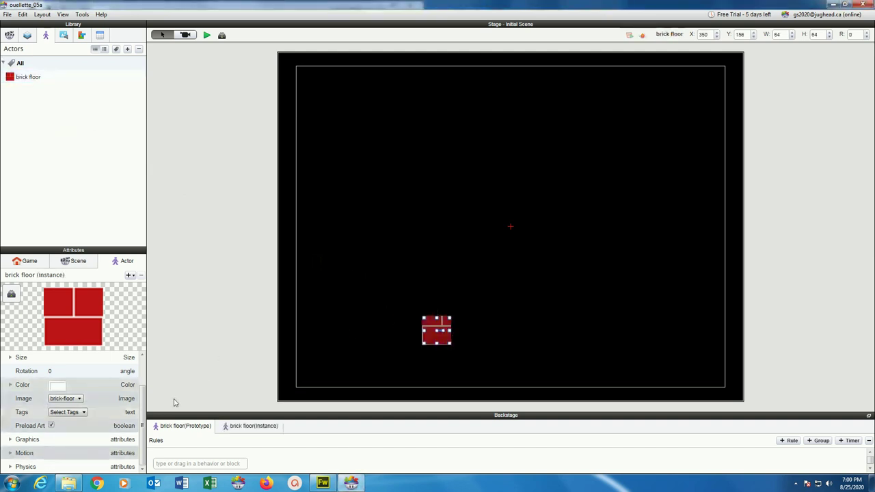
left_click(11, 440)
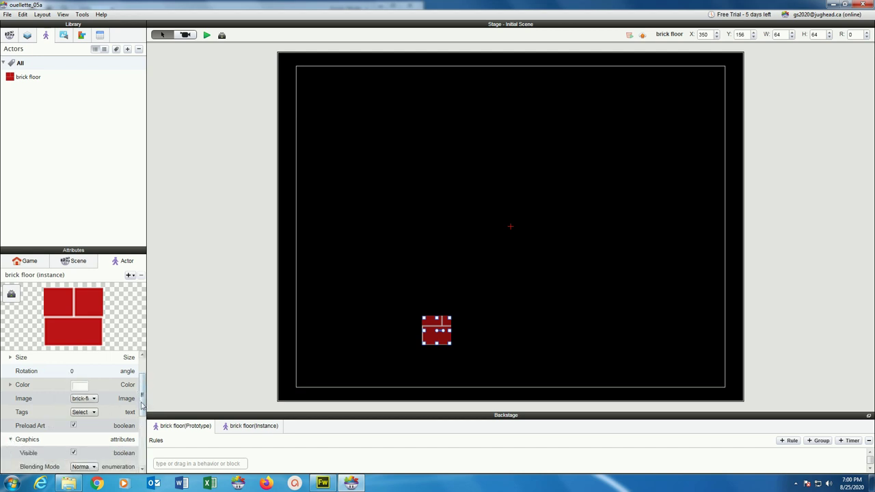
left_click_drag(143, 404, 136, 451)
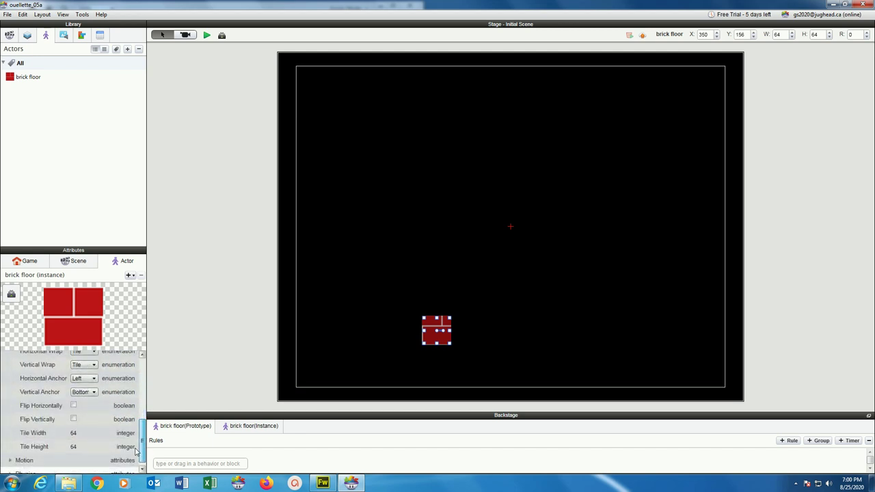
scroll(137, 451, "up", 1)
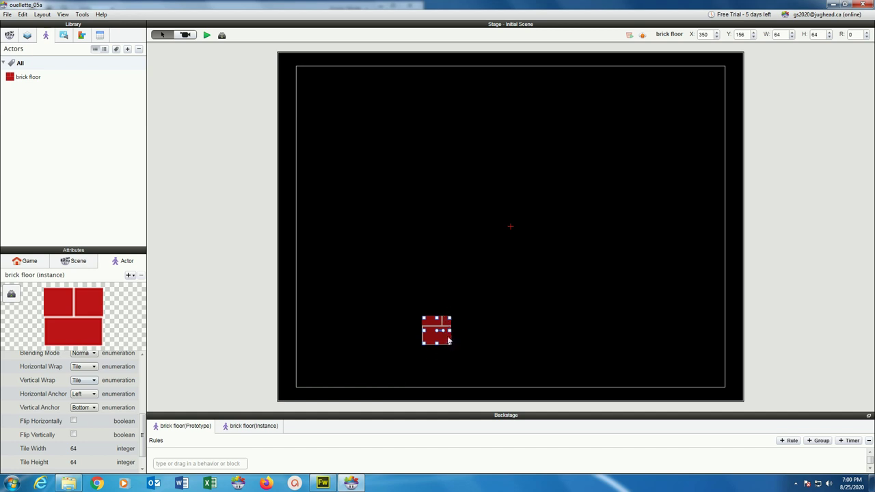
Stretch the brick floor instance horizontally to about 615 wide and preview the scene
left_click_drag(452, 330, 699, 331)
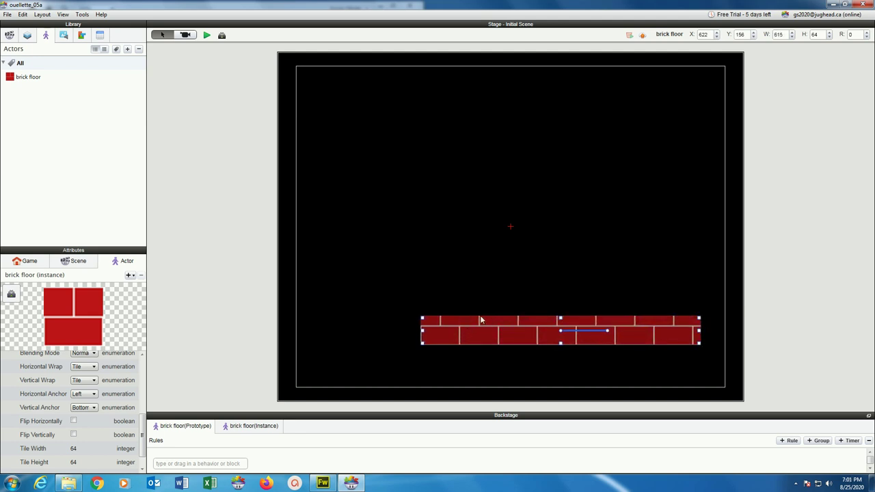
left_click(205, 35)
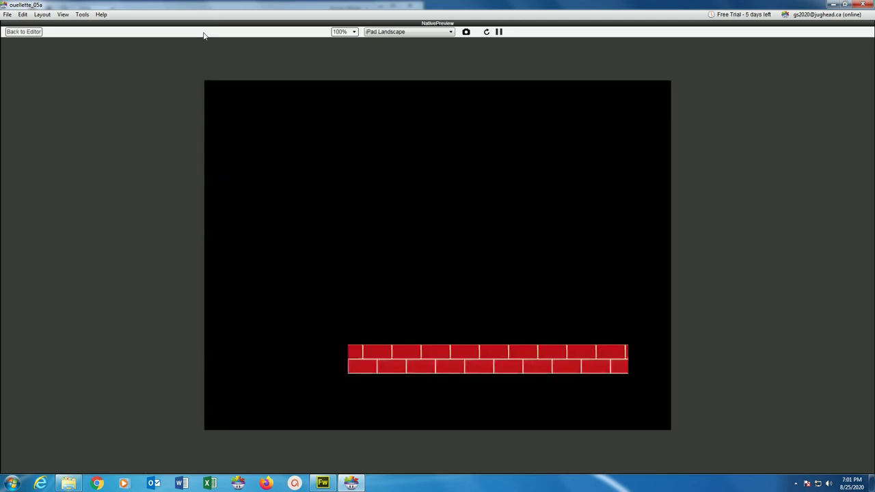
left_click(24, 32)
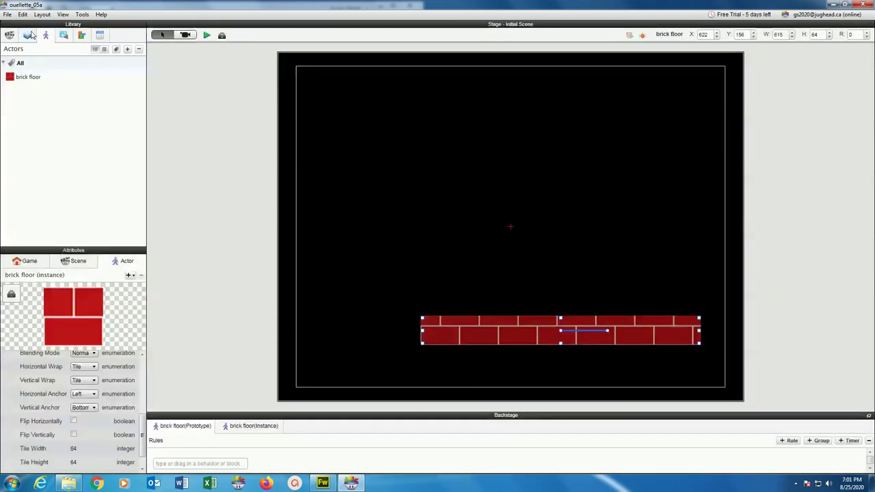
Set the brick floor instance's Width to 800 in its Size attributes
left_click_drag(141, 438, 147, 370)
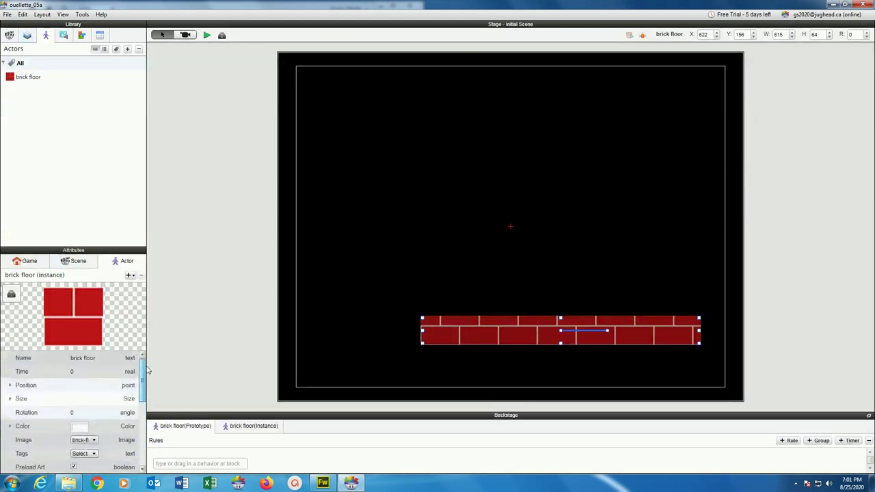
left_click(11, 400)
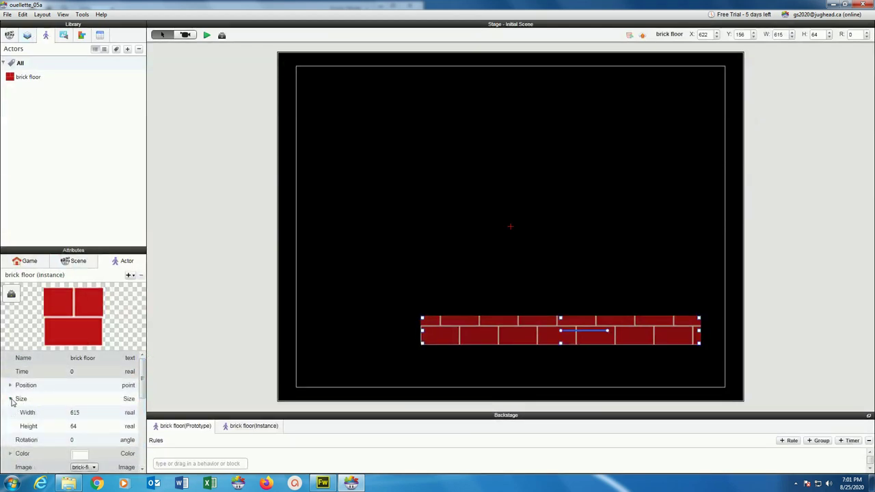
left_click(76, 414)
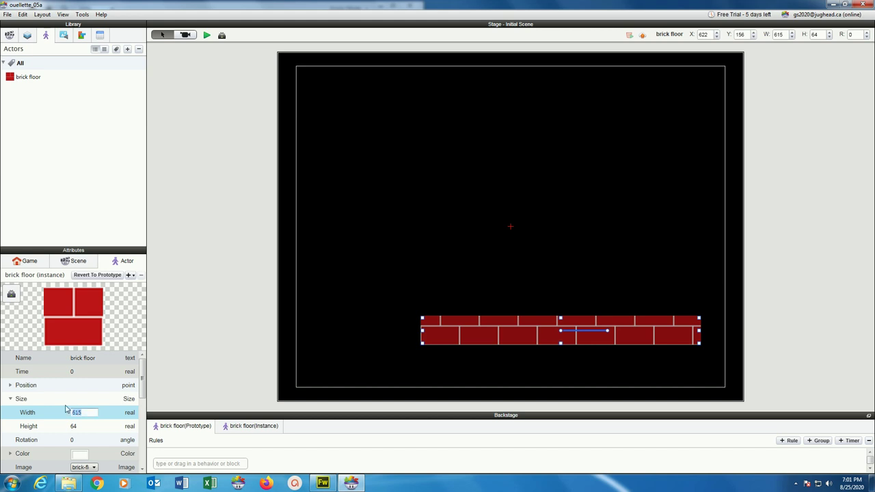
type("600")
key("Return")
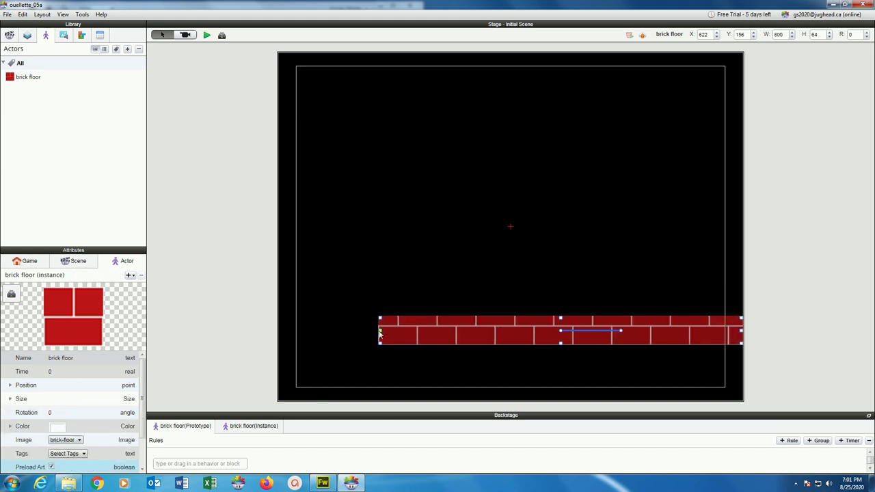
Stretch the brick floor across the scene to about 1022 wide and move it to the scene's bottom edge at X 512, Y 32
left_click_drag(380, 333, 272, 335)
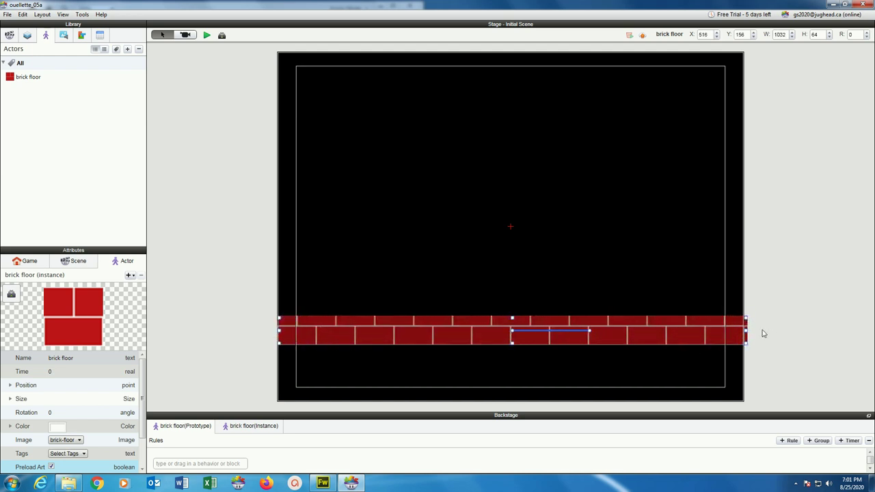
left_click_drag(745, 331, 741, 331)
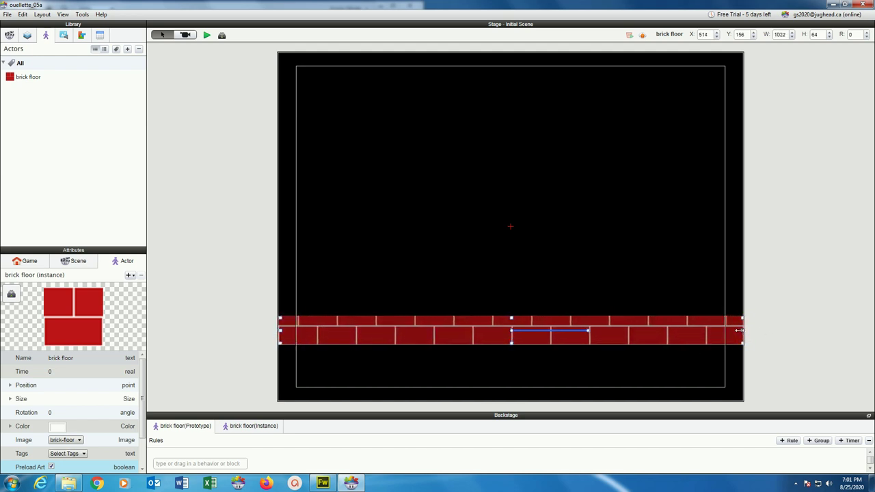
left_click_drag(405, 326, 405, 387)
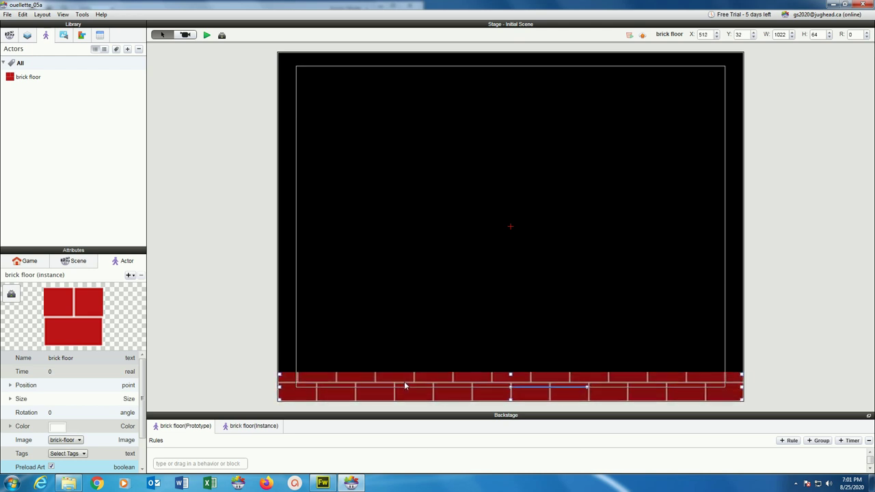
left_click(248, 287)
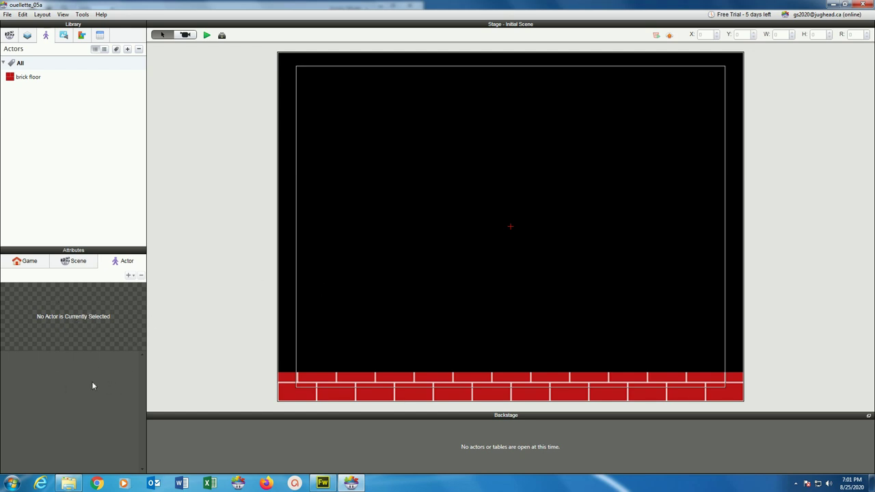
Select the brick floor actor in the library and save the project
left_click(29, 79)
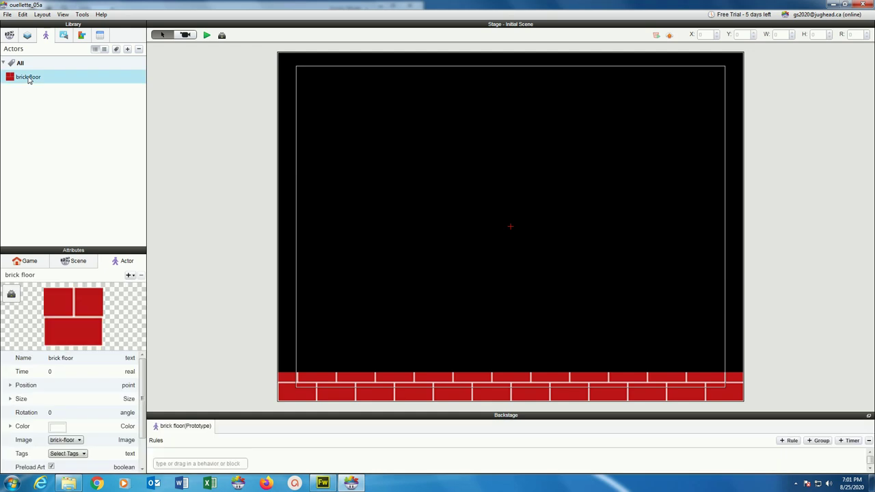
left_click(7, 14)
left_click(22, 88)
Review the brick-floor, brick-end and brick-wall images in the imported media
left_click(65, 35)
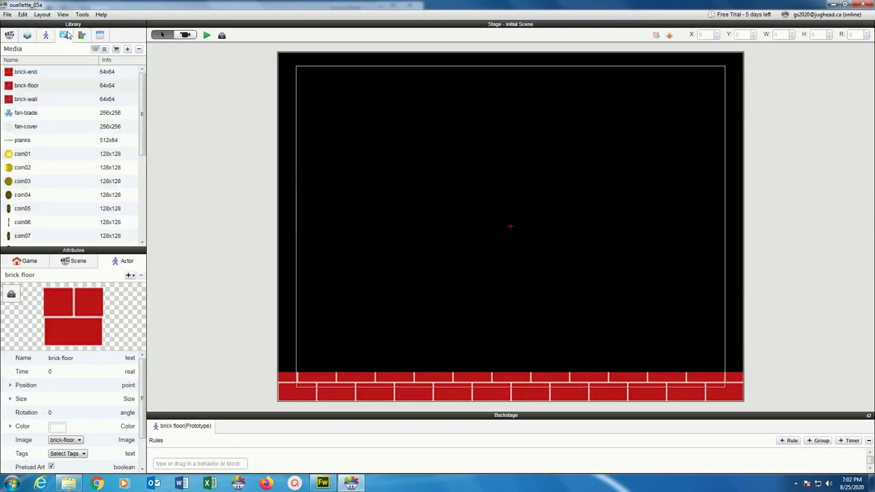
left_click(21, 91)
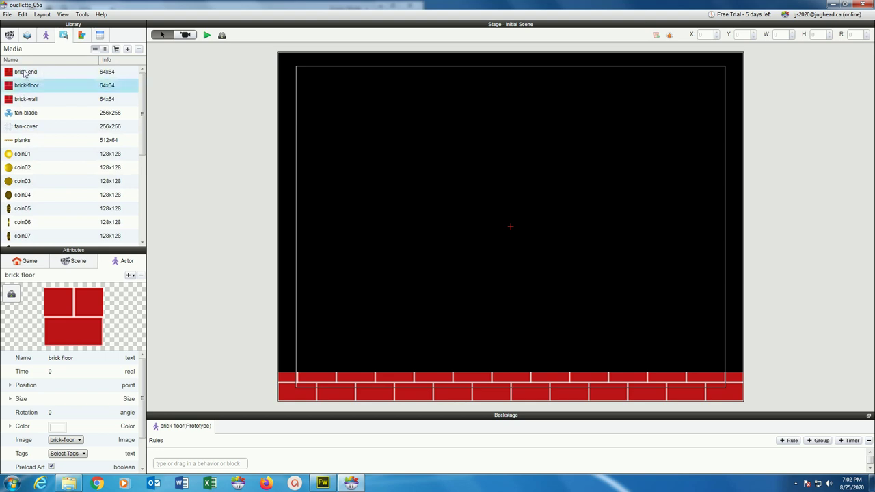
left_click(26, 74)
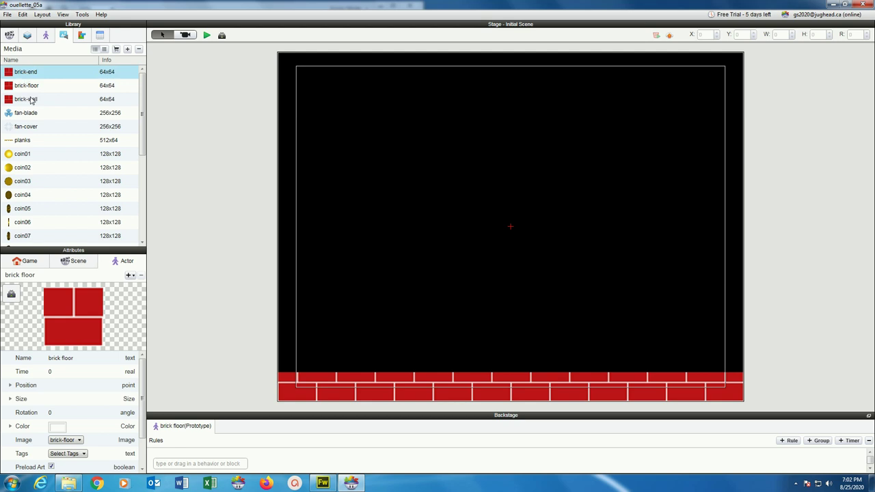
left_click(31, 101)
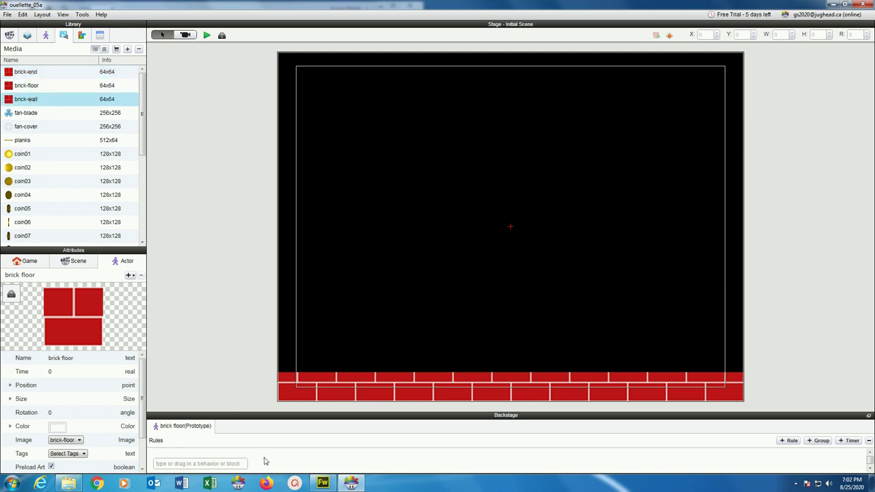
Switch to Fireworks, compare the edges of the brick-end, brick-floor and brick-wall images, and return to GameSalad
left_click(324, 484)
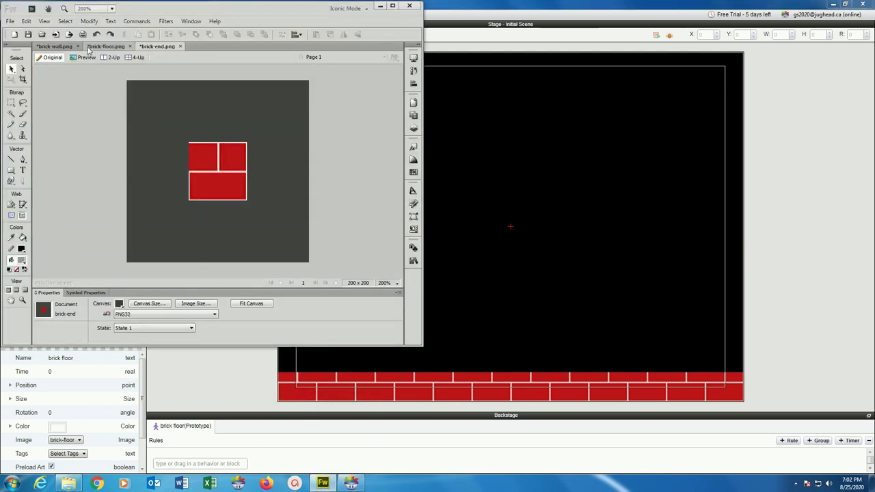
left_click(109, 45)
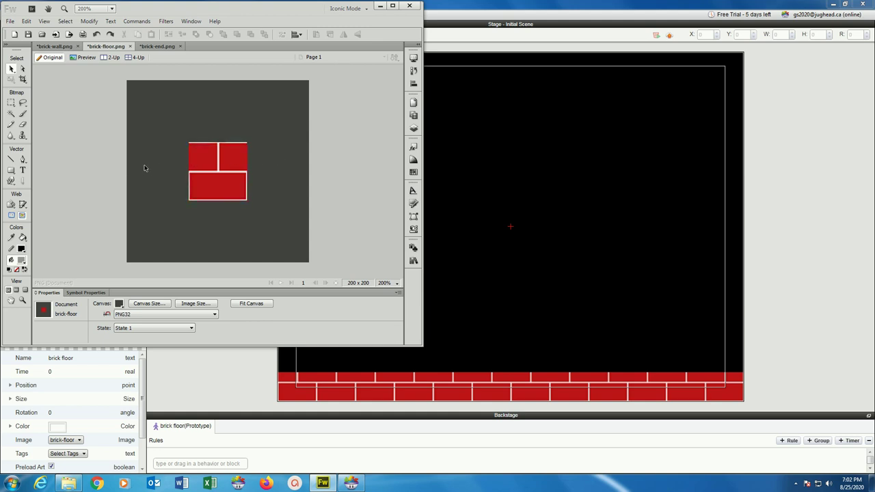
left_click(55, 45)
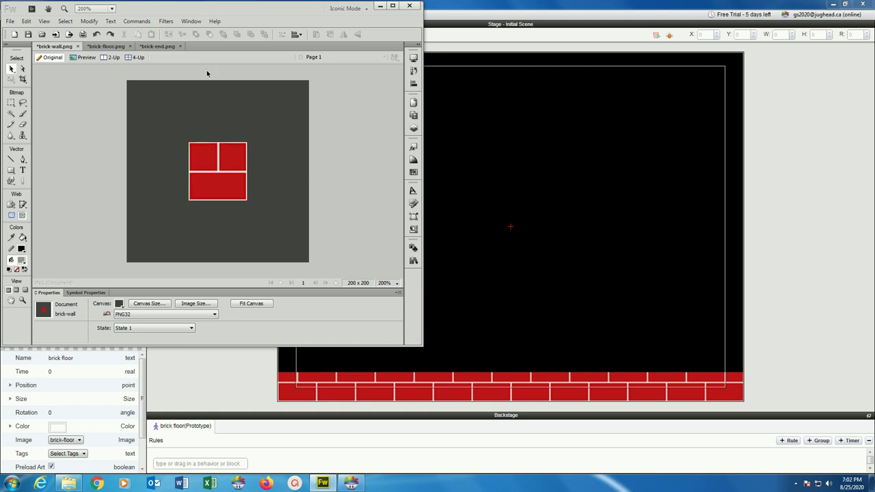
left_click(157, 46)
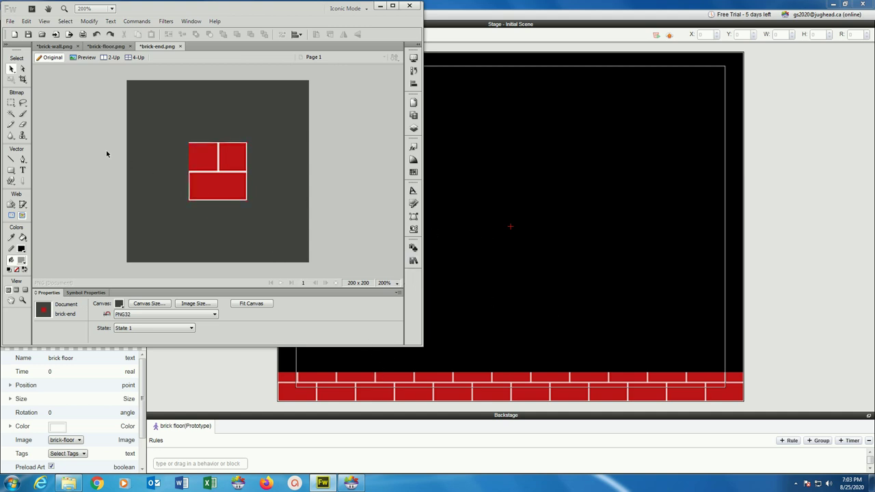
left_click(106, 46)
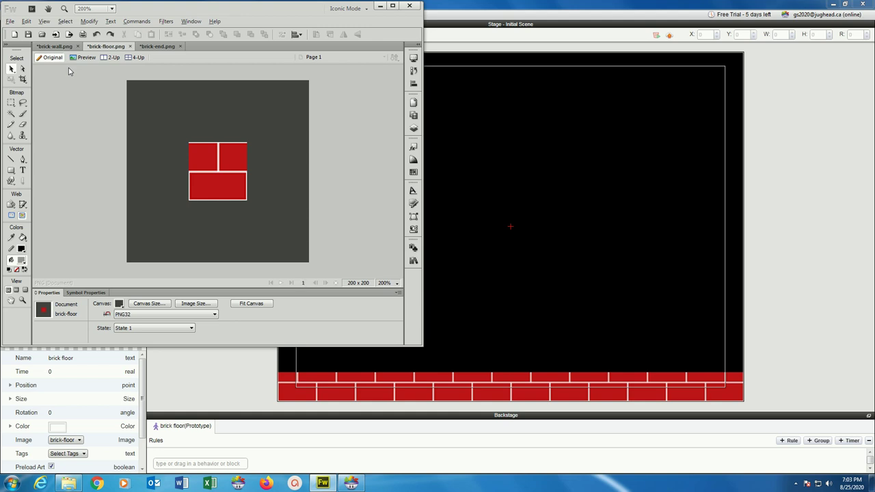
key("alt+Tab")
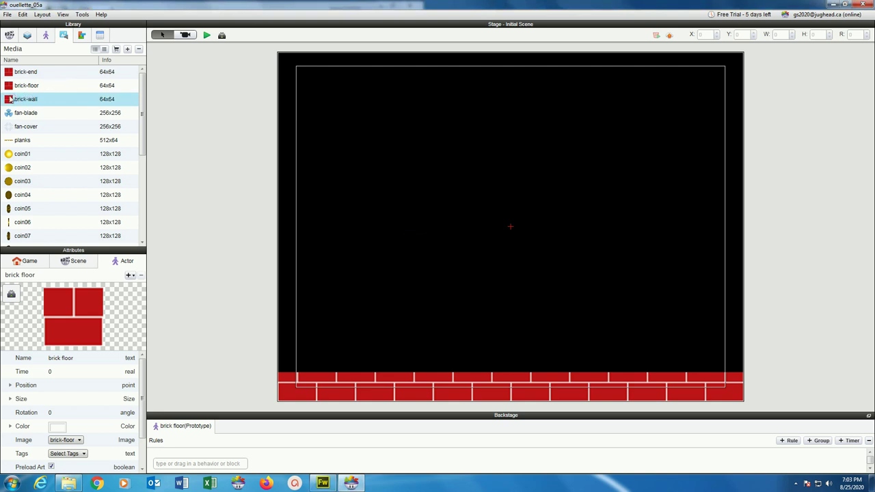
Place the brick-wall image as an actor at X 33, Y 96 above the floor's left end and set its vertical and horizontal wrap to Tile
left_click_drag(7, 101, 286, 354)
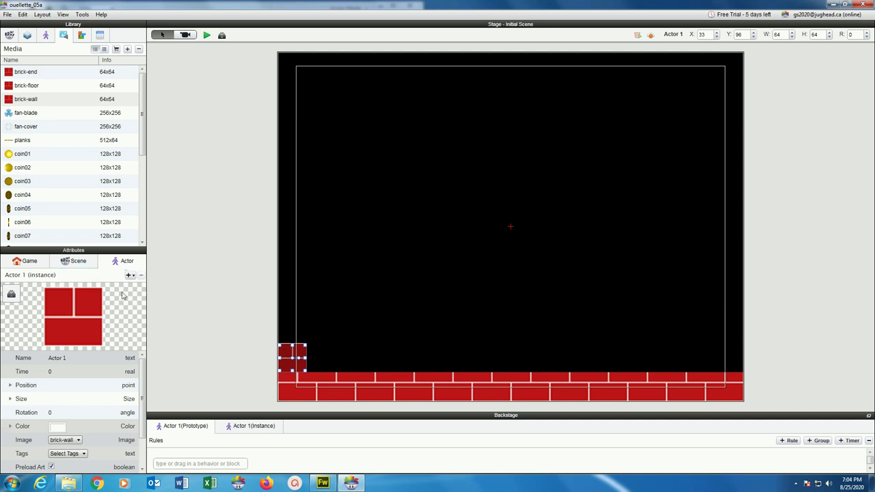
scroll(86, 391, "down", 1)
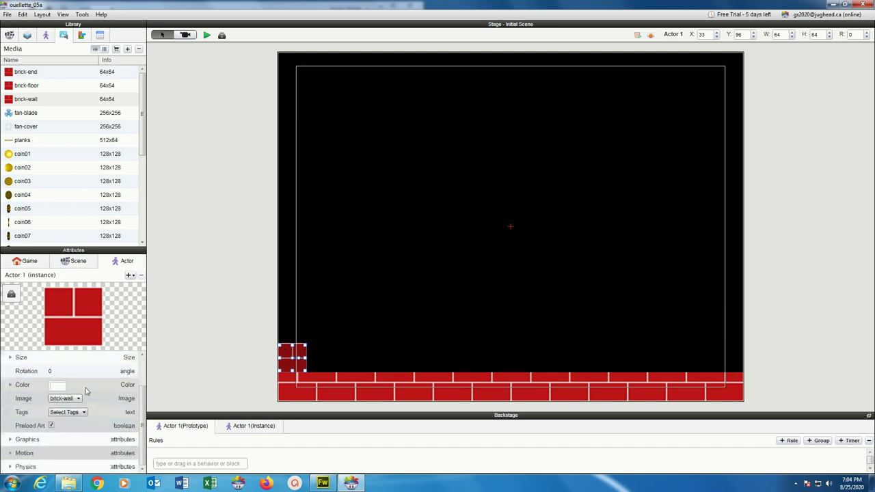
left_click(10, 440)
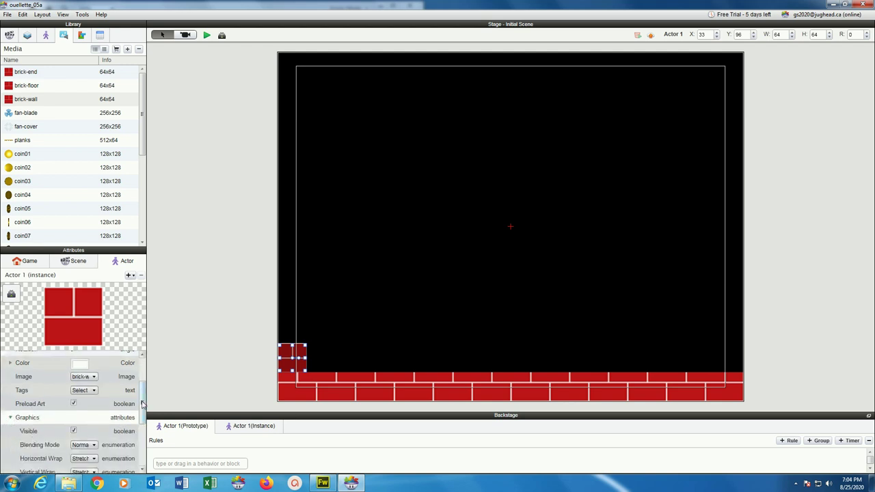
left_click_drag(142, 400, 142, 429)
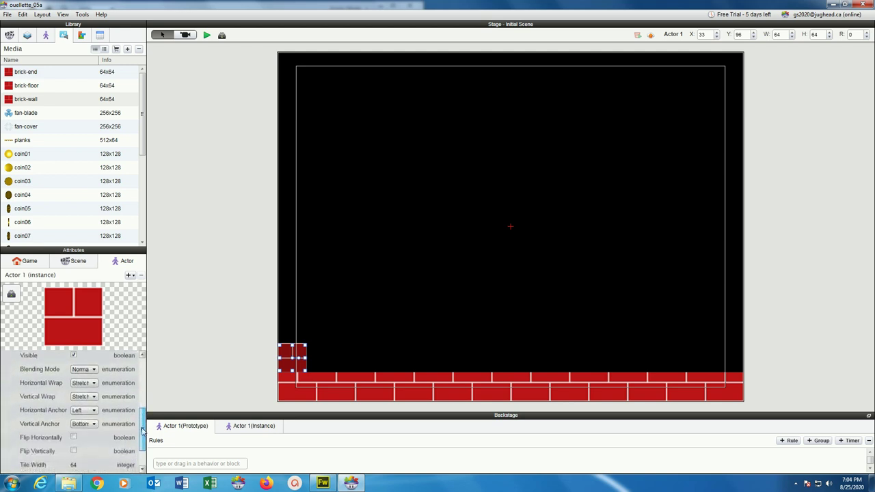
left_click(78, 396)
left_click(78, 397)
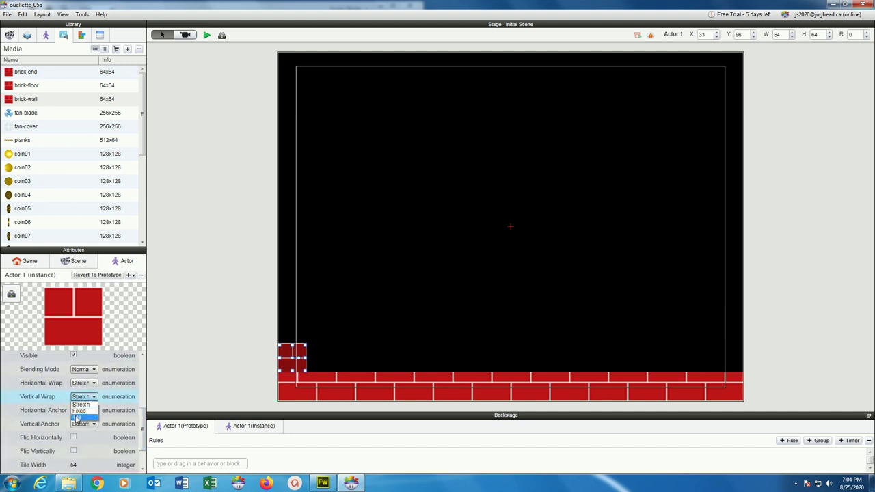
left_click(77, 412)
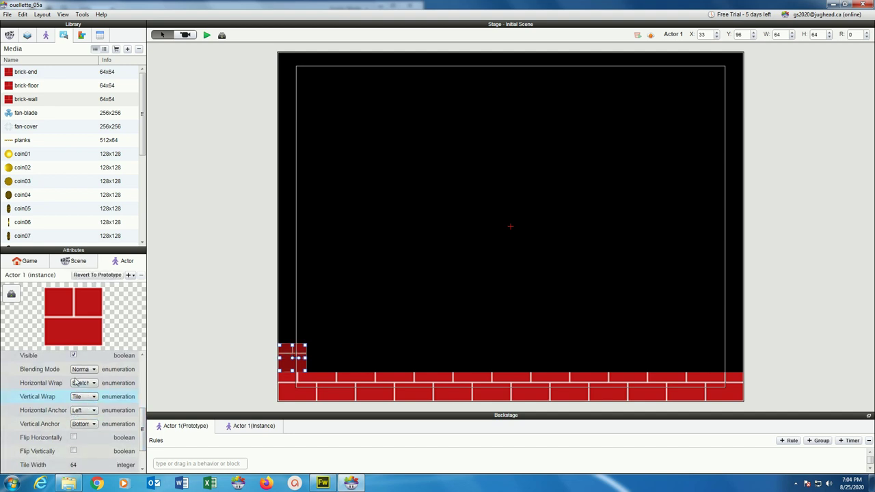
left_click(80, 384)
left_click(80, 385)
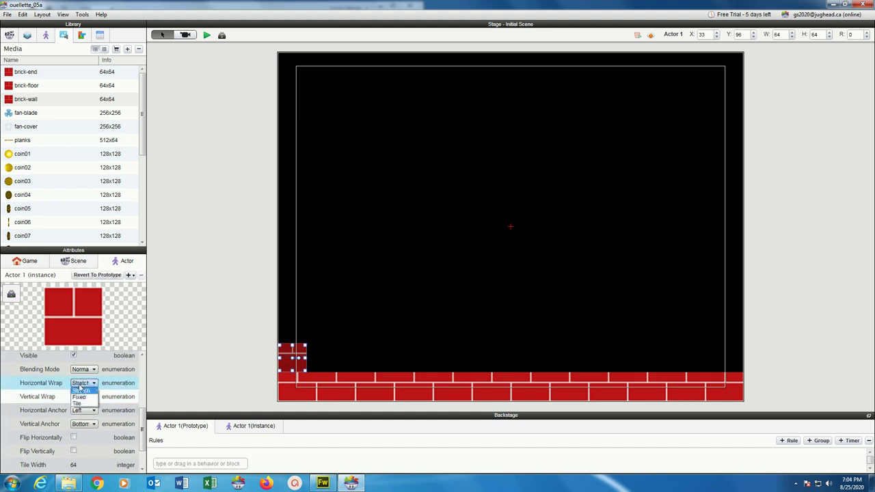
left_click(79, 405)
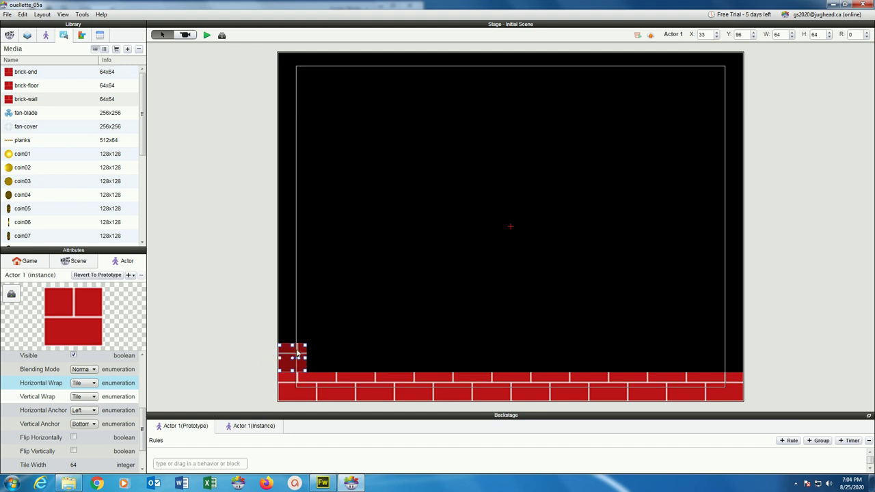
Stretch the brick wall up to the scene's upper edge, about 716 tall, then save the project and preview the scene
left_click_drag(292, 343, 287, 46)
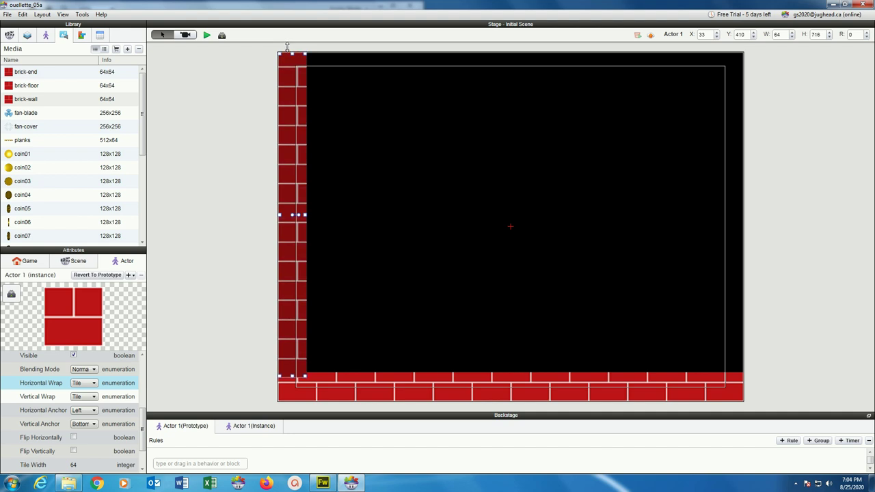
left_click(7, 15)
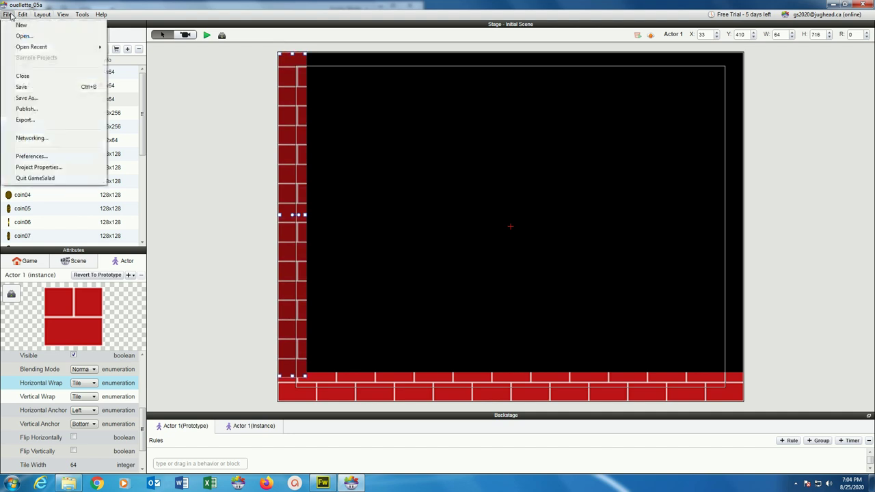
left_click(21, 88)
left_click(207, 36)
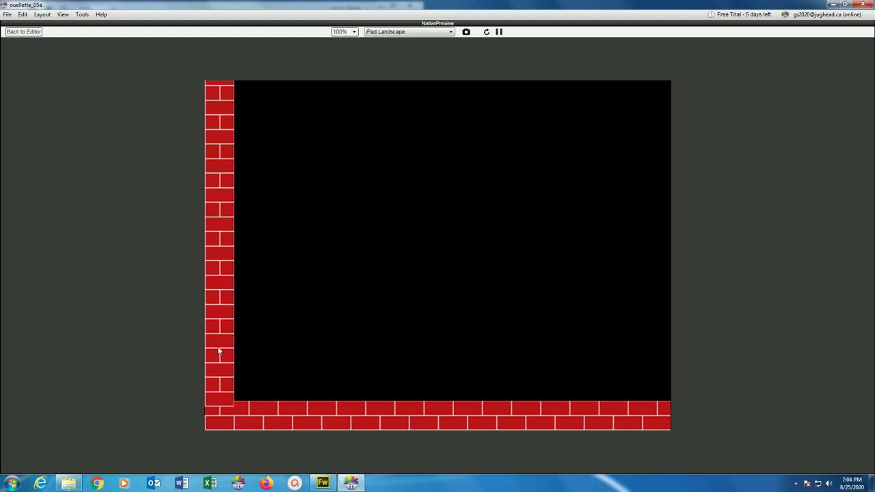
left_click(24, 31)
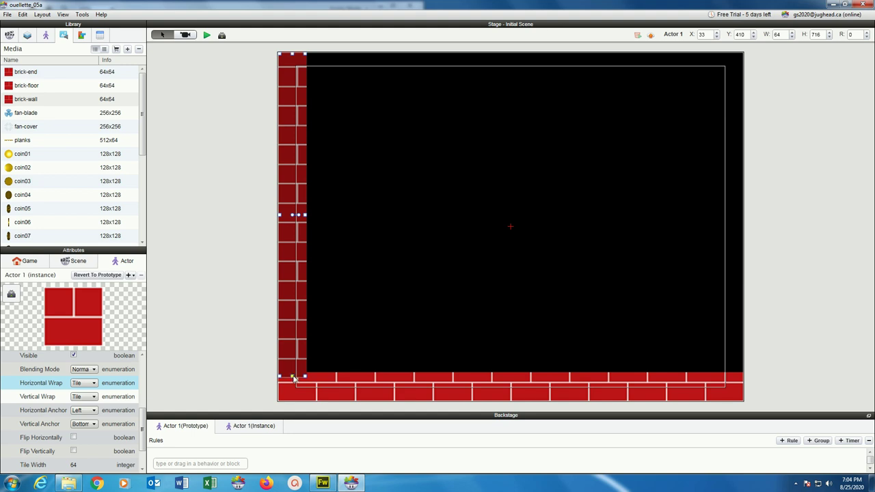
Raise the brick wall's lower end to the floor's top, making the wall about 701 tall, and preview the scene
left_click_drag(293, 378, 293, 368)
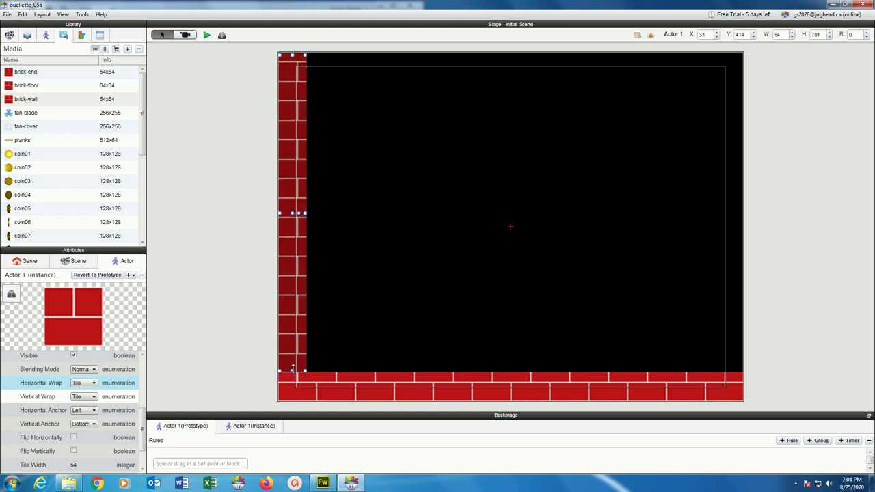
left_click(239, 354)
left_click(206, 35)
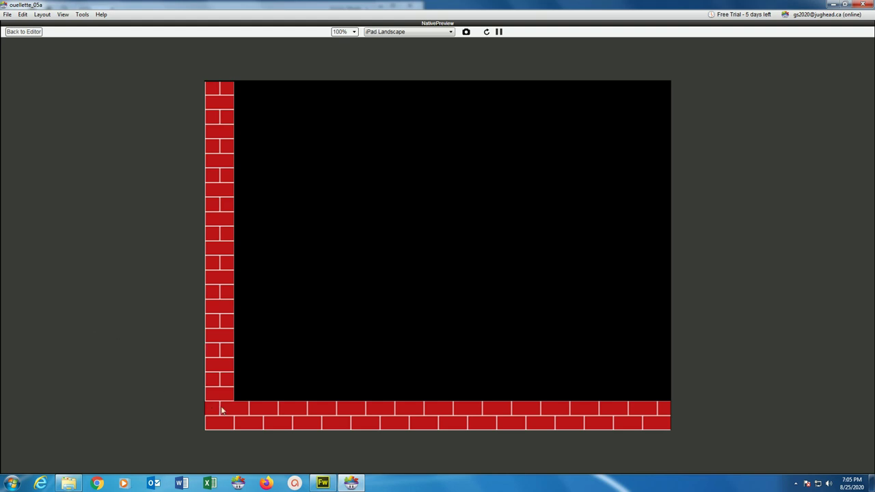
left_click(23, 32)
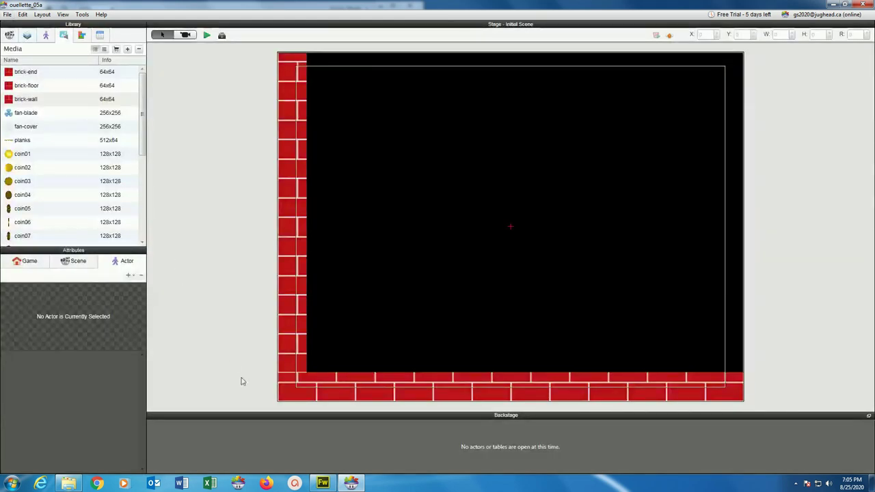
Pull the brick floor's left end in to the wall's inner edge, making the floor about 951 wide
left_click(287, 389)
left_click_drag(279, 388, 309, 391)
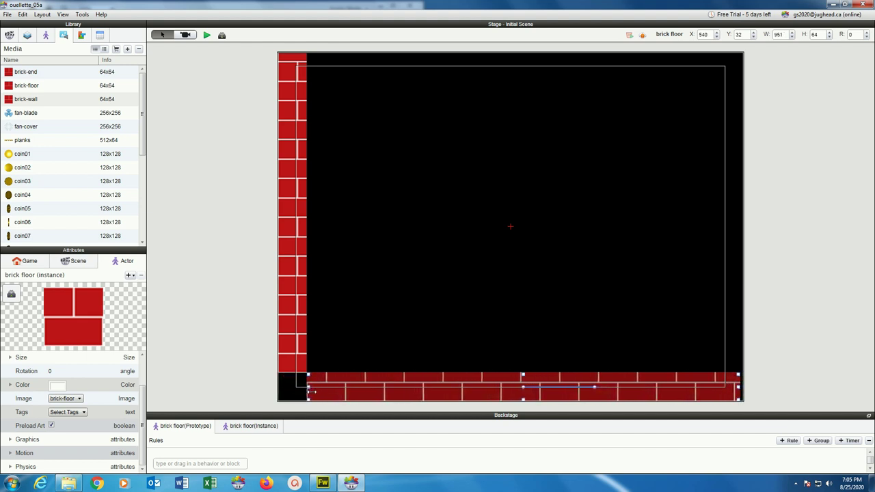
Extend the brick wall down to the scene's bottom, adjust its upper end for a height of about 755, and preview the scene
left_click(301, 366)
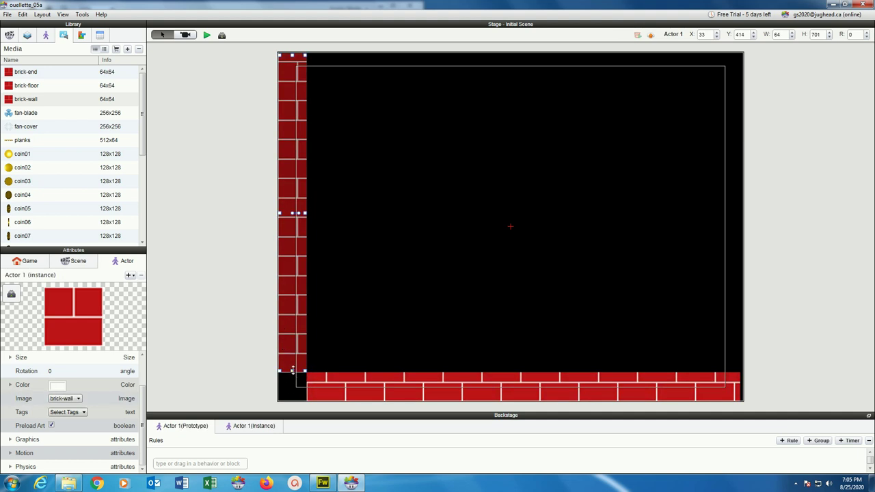
left_click_drag(293, 370, 296, 405)
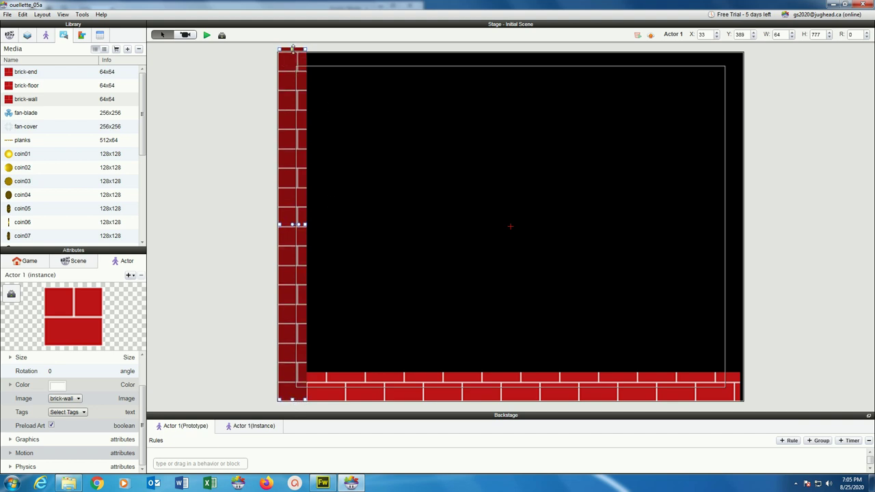
left_click_drag(293, 48, 294, 58)
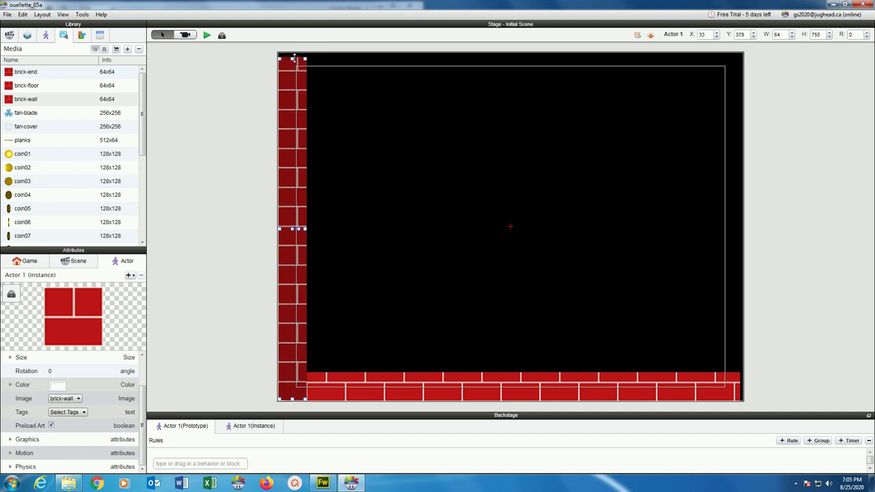
left_click(206, 35)
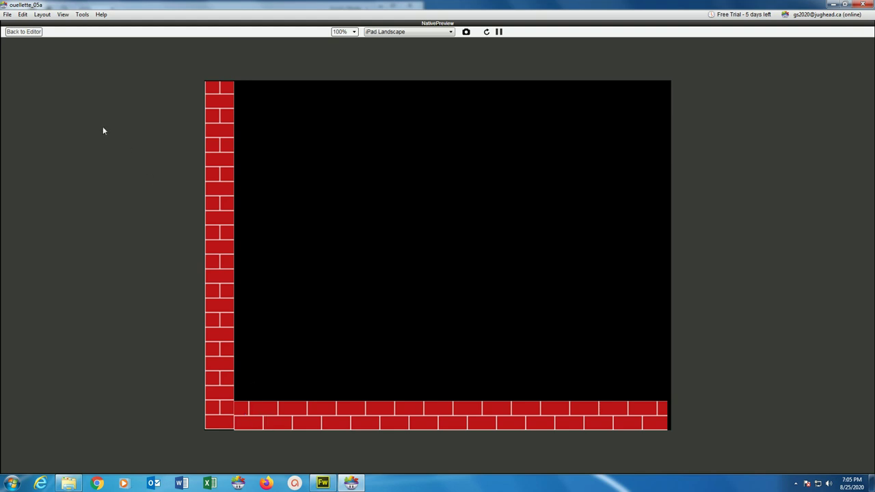
left_click(23, 33)
Raise the brick floor slightly to Y 34
left_click(341, 389)
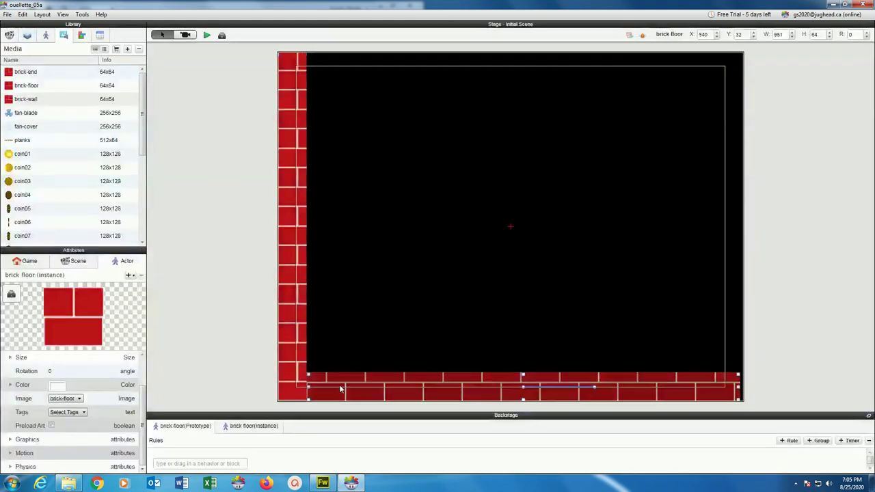
left_click_drag(340, 389, 341, 383)
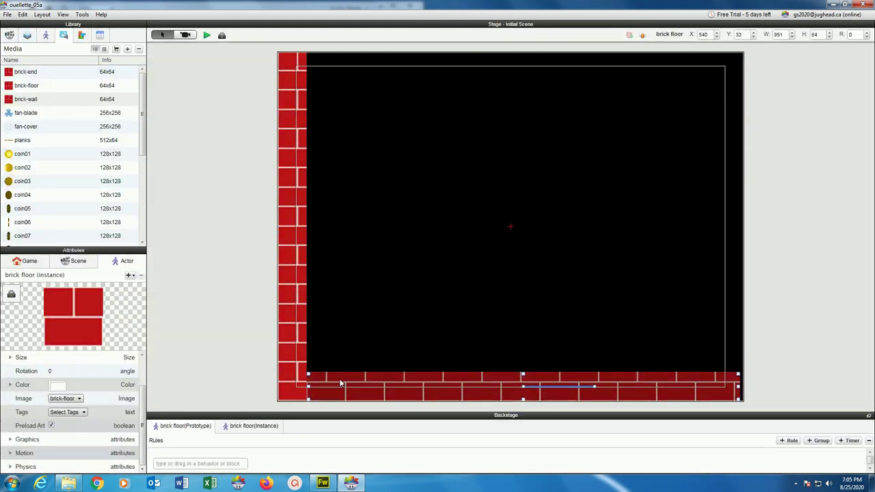
key("Up")
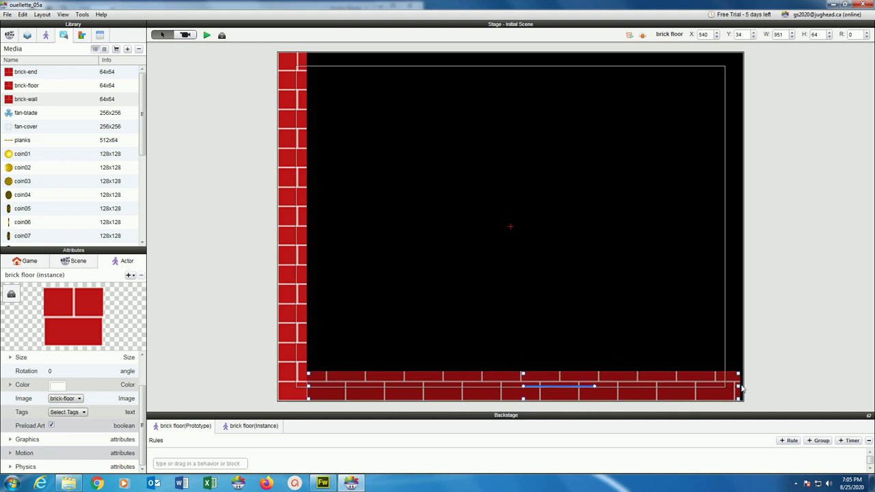
Shorten the brick floor to about 894 wide, move it against the left wall at X 511, and preview the scene
left_click_drag(739, 386, 713, 389)
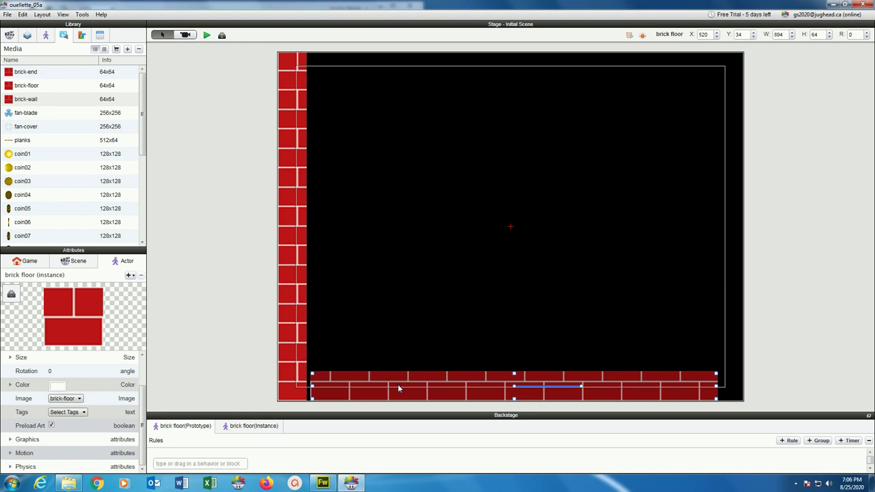
left_click_drag(397, 383, 393, 384)
left_click(181, 332)
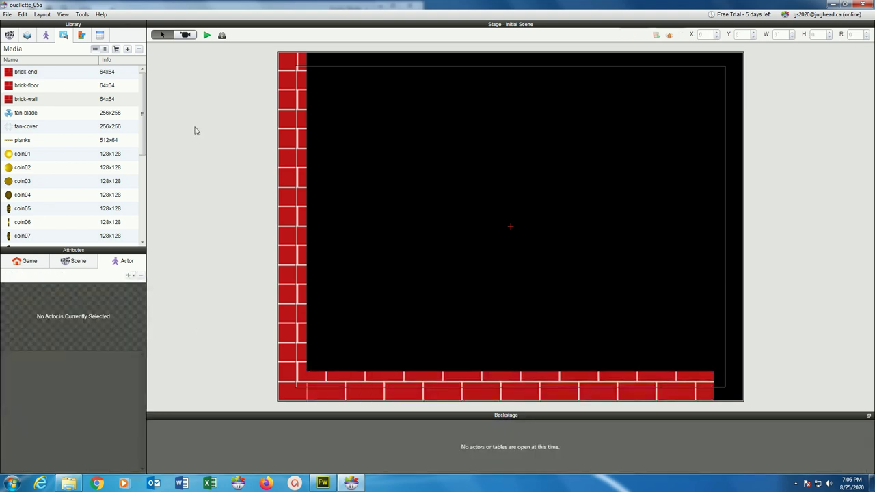
left_click(205, 35)
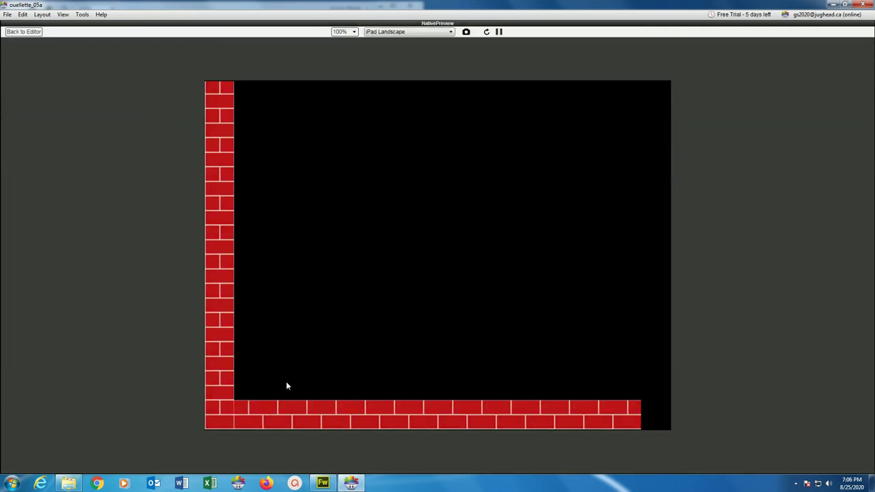
left_click(30, 32)
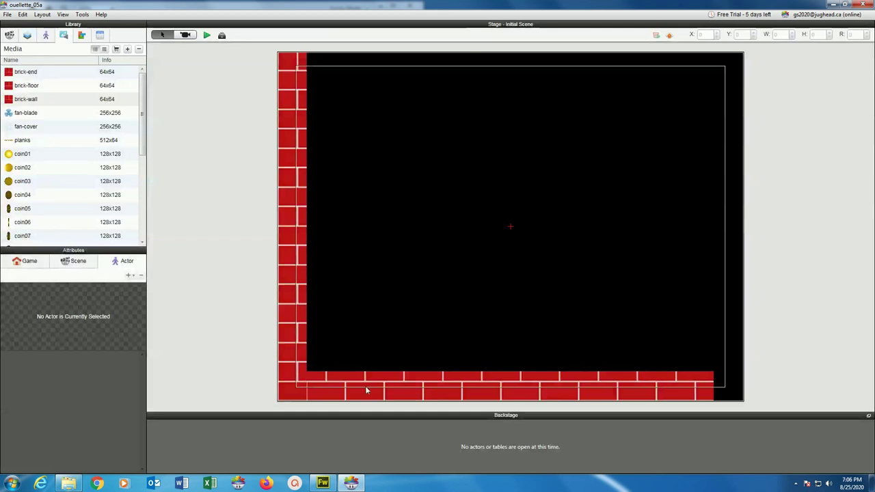
Nudge the brick floor left to X 509 so that it meets the wall
left_click(367, 391)
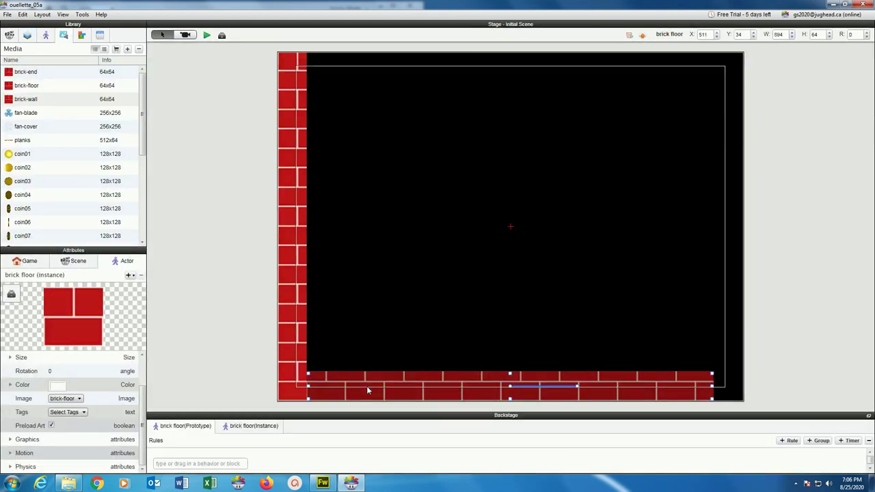
key("Left")
key("Left")
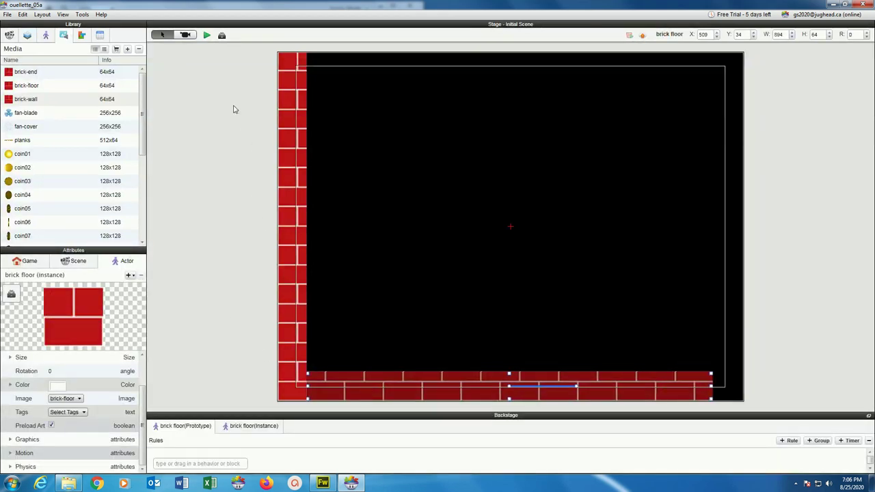
Place the brick floor above Actor 1 in the Background layer's stacking order and preview how they join in the scene
left_click(206, 35)
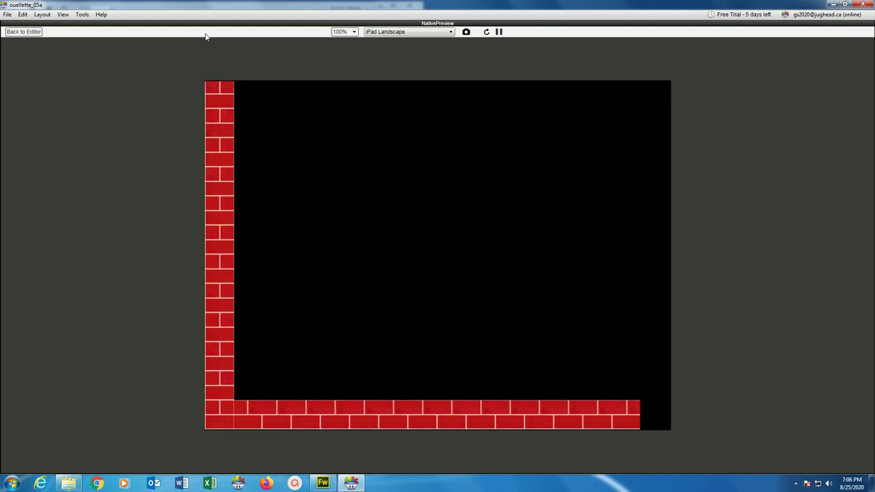
left_click(14, 32)
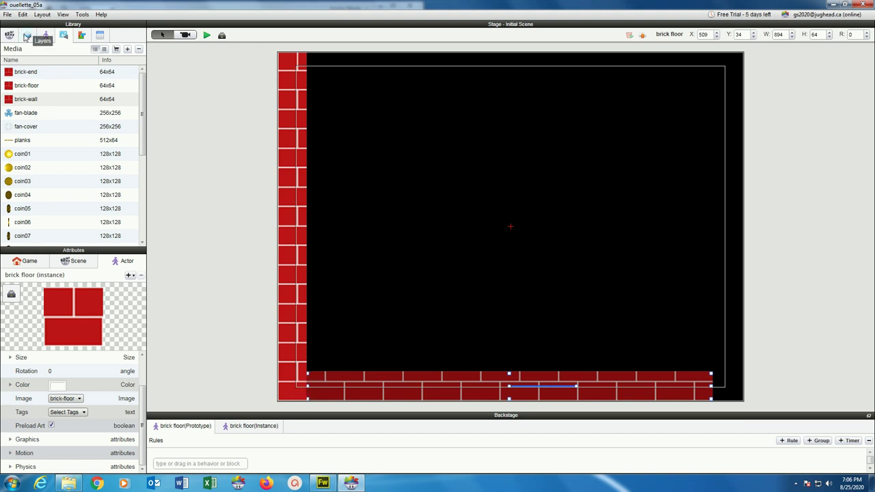
left_click(26, 36)
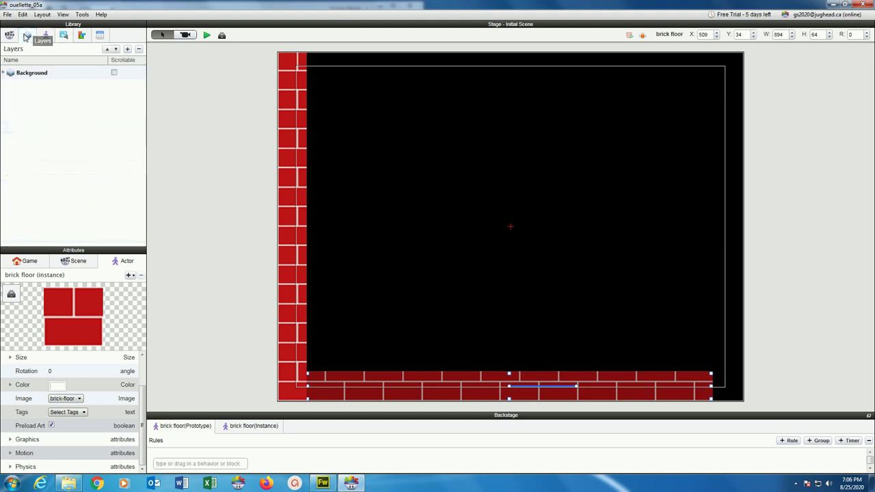
left_click(4, 74)
left_click(25, 104)
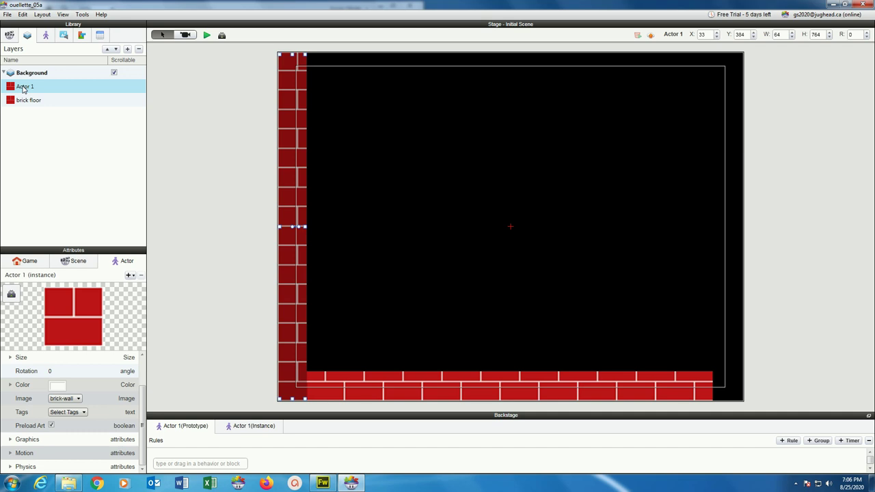
mouse_move(23, 89)
left_mouse_down()
mouse_move(28, 122)
mouse_move(29, 88)
left_mouse_up()
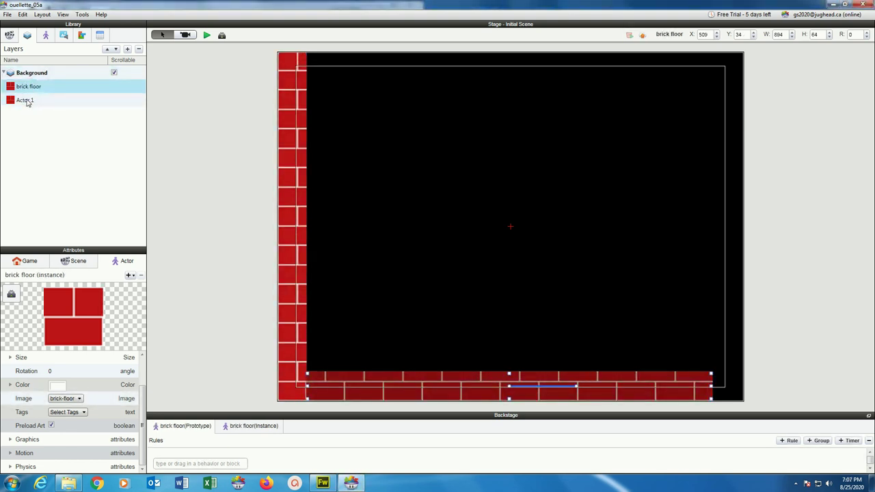
left_click(206, 35)
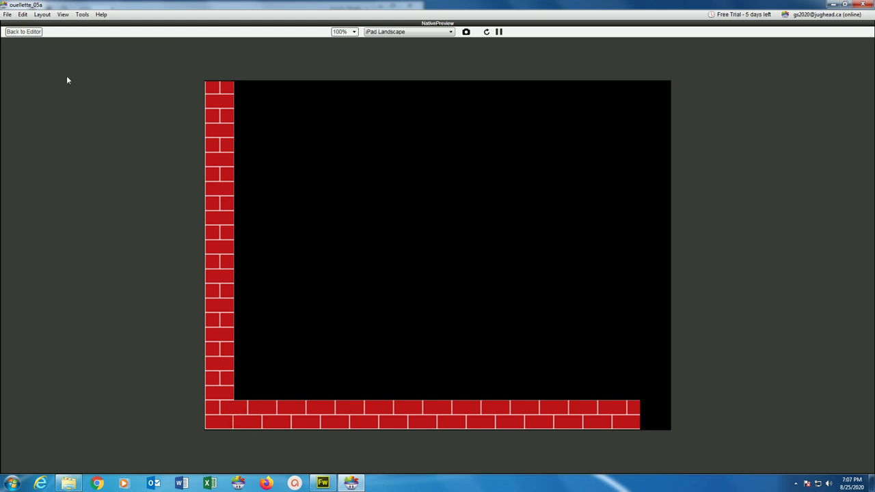
left_click(27, 32)
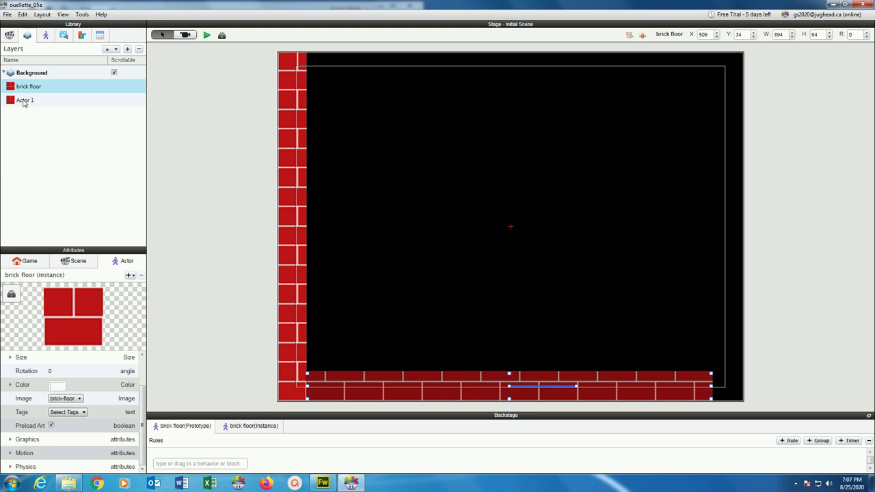
Rename the Actor 1 actor as "brick wall"
left_click(63, 37)
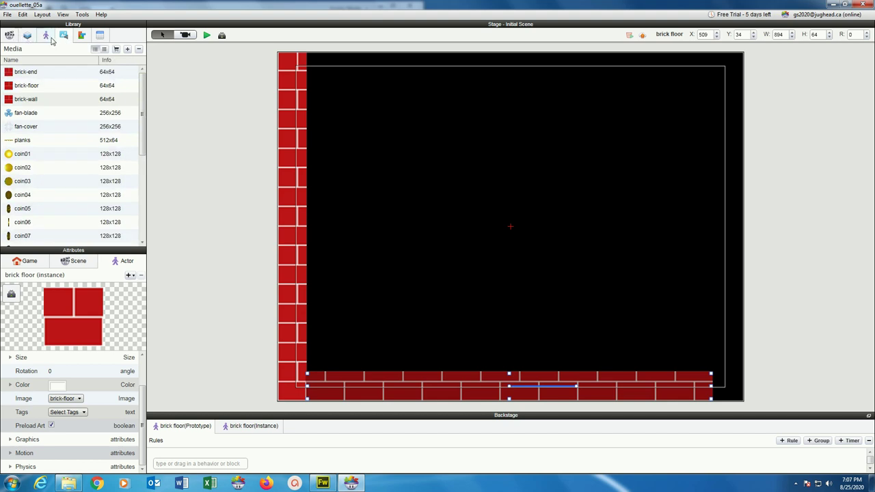
left_click(50, 39)
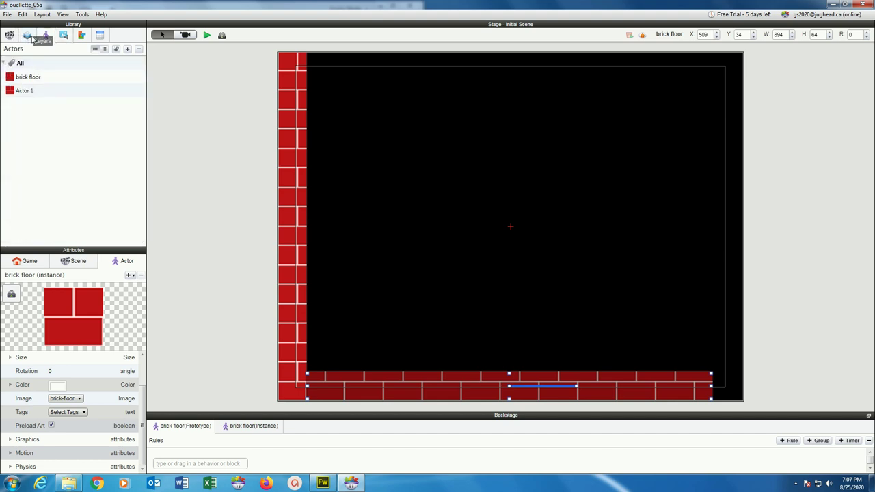
left_click(32, 39)
left_click(45, 36)
double_click(26, 93)
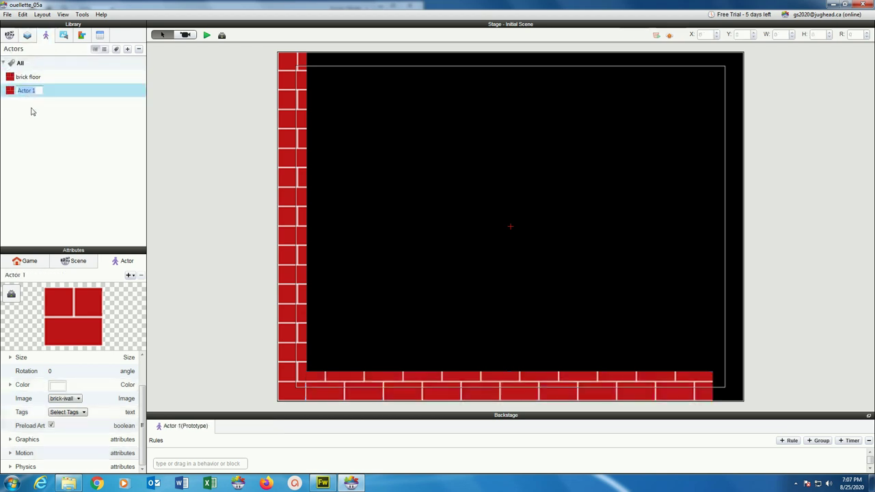
type("brick-wall")
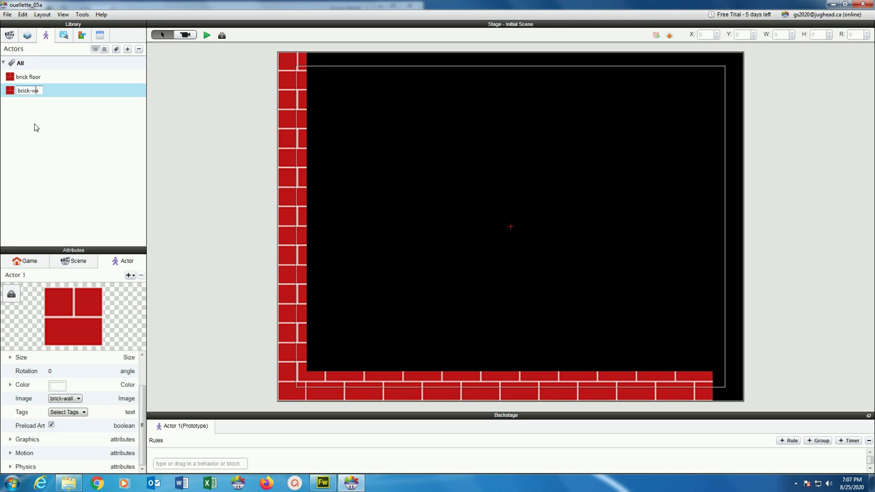
key("BackSpace")
key("BackSpace")
key("BackSpace")
key("BackSpace")
key("BackSpace")
key("BackSpace")
type("k wall")
key("Escape")
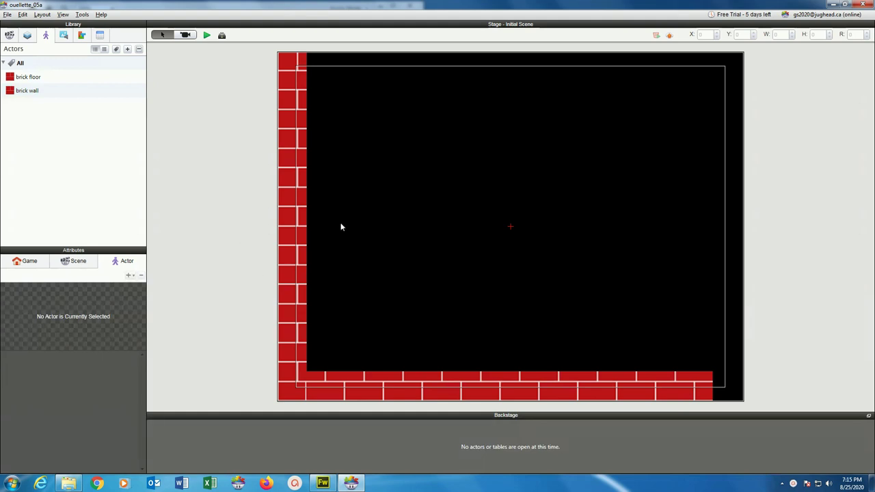
Duplicate the brick wall onto the opposite side of the scene at about X 988, Y 384, and preview the scene
left_click(296, 214)
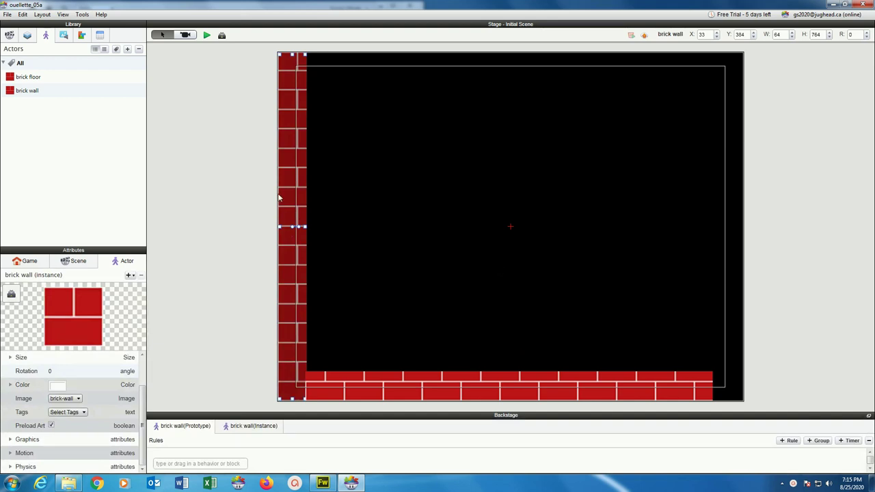
left_click_drag(285, 192, 726, 218, "alt")
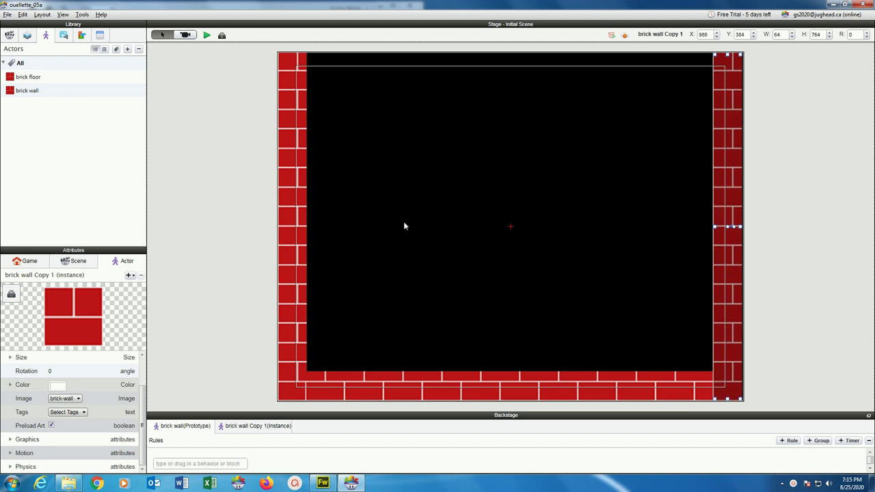
left_click(206, 35)
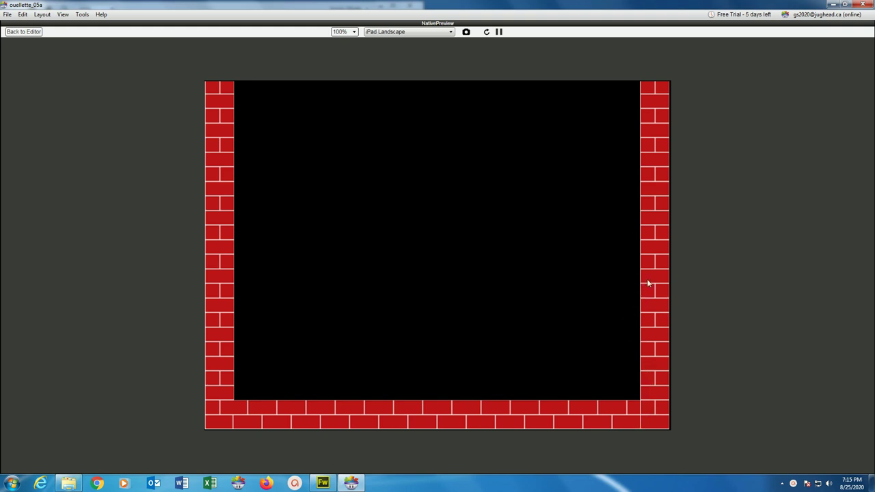
left_click(24, 32)
Move the copied brick wall below the brick floor in the Background layer's stacking order and preview the scene
left_click(26, 35)
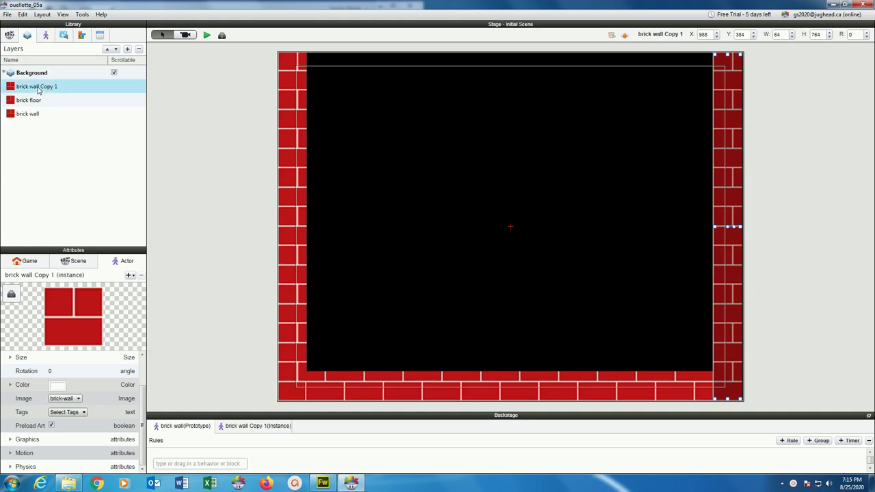
left_click_drag(35, 88, 37, 118)
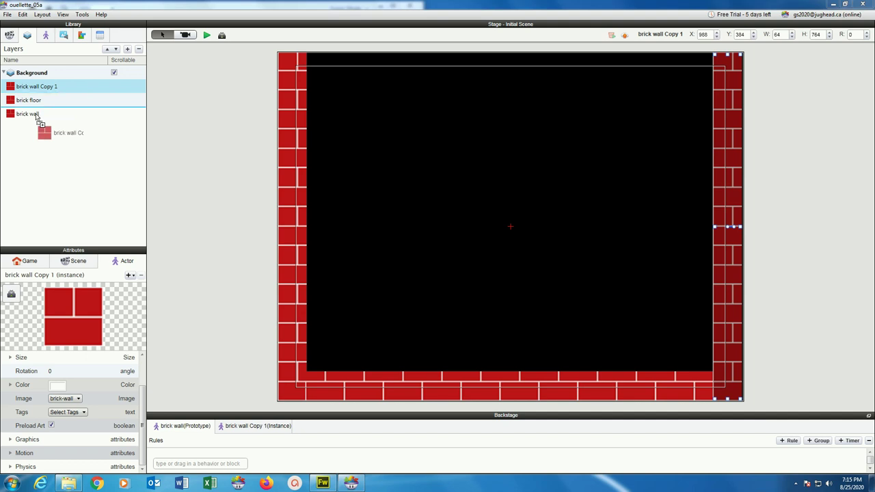
left_click_drag(36, 116, 37, 116)
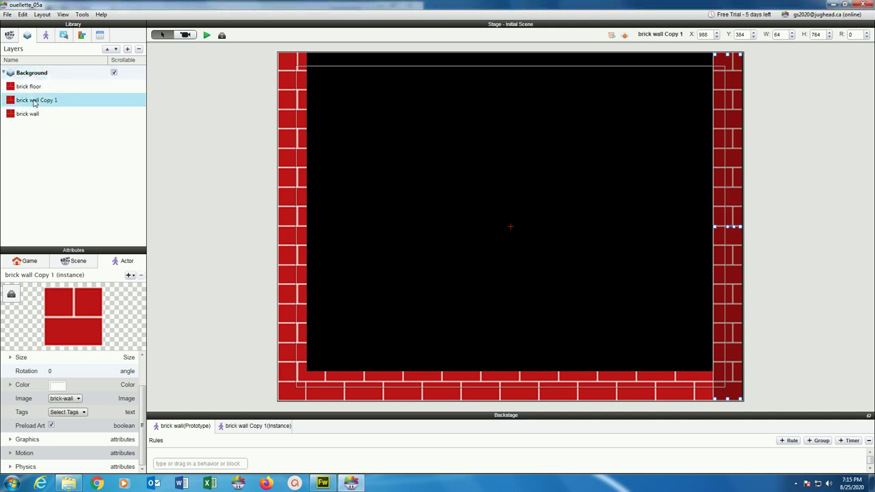
left_click(206, 35)
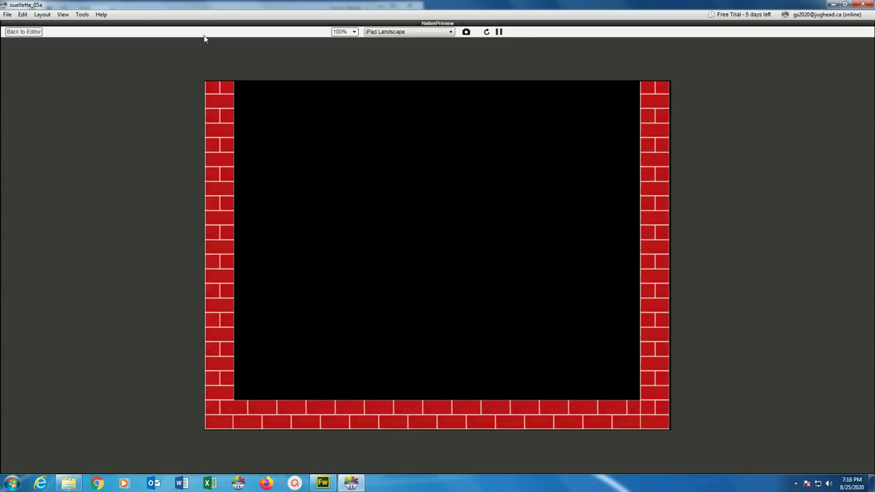
left_click(24, 31)
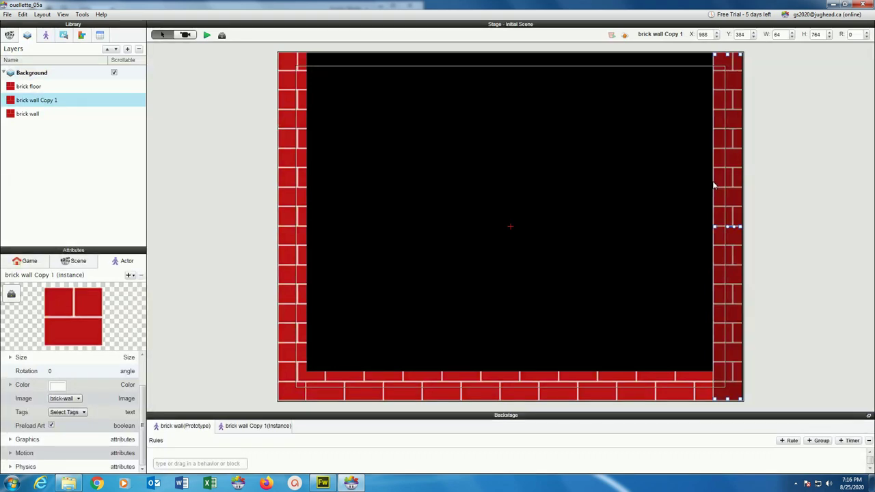
Nudge the copied brick wall left to X 985 so that it overlaps the floor's end, and preview the scene
key("Left")
key("Left")
key("Left")
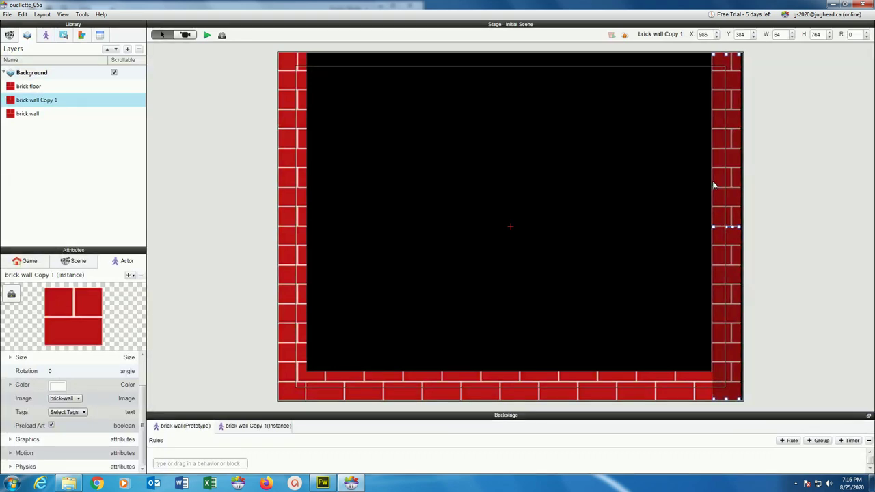
left_click(207, 35)
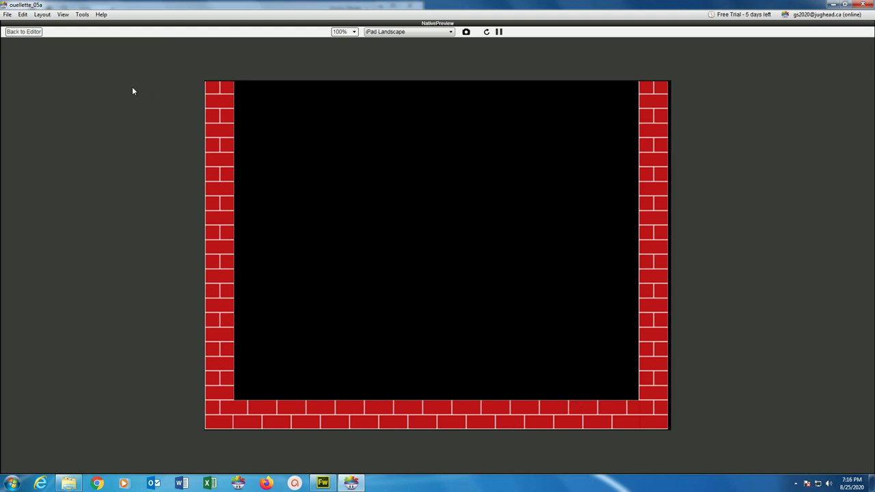
left_click(21, 32)
Save the project
left_click(7, 14)
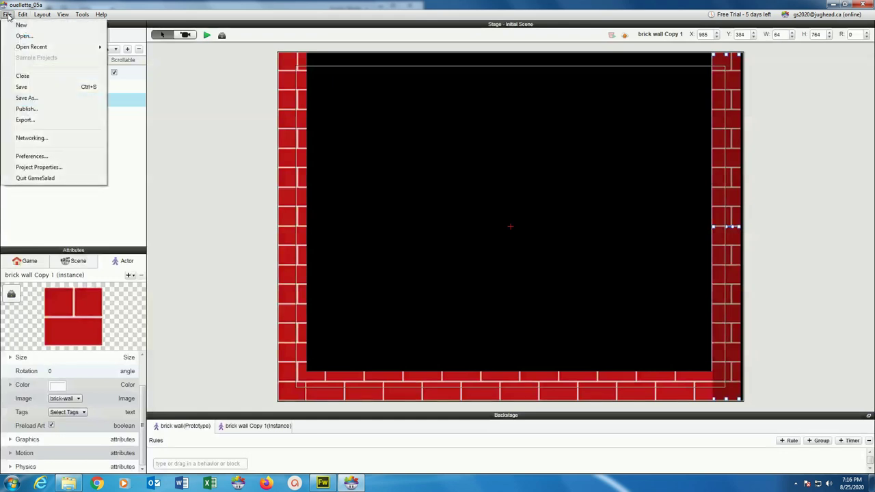
left_click(22, 87)
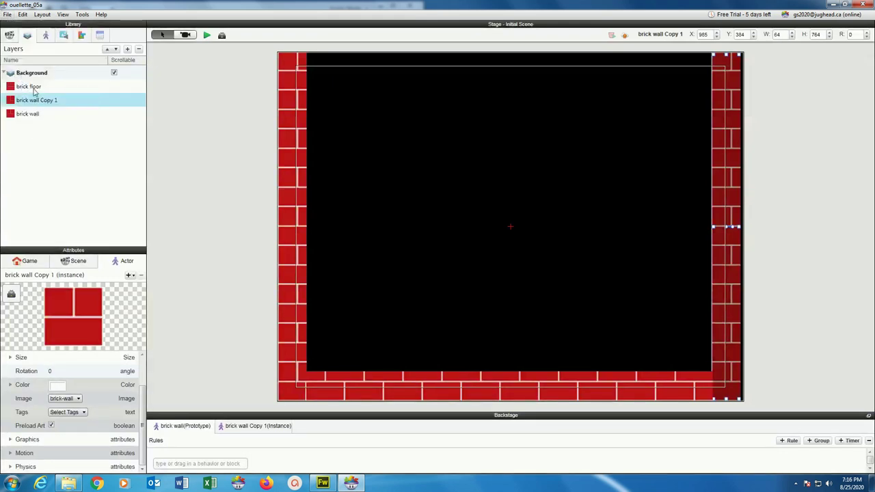
Compare the actor prototypes with their instances in the Background layer, checking which part of the scene each floor and wall instance represents
left_click(46, 35)
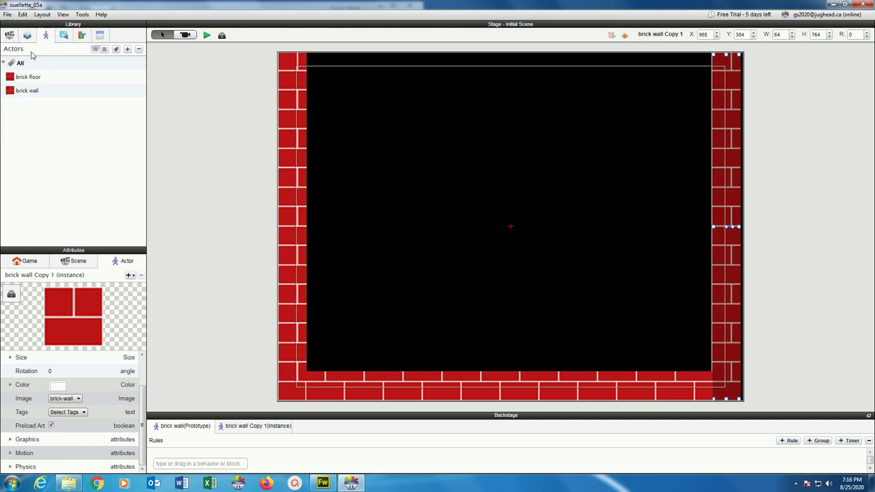
left_click(28, 36)
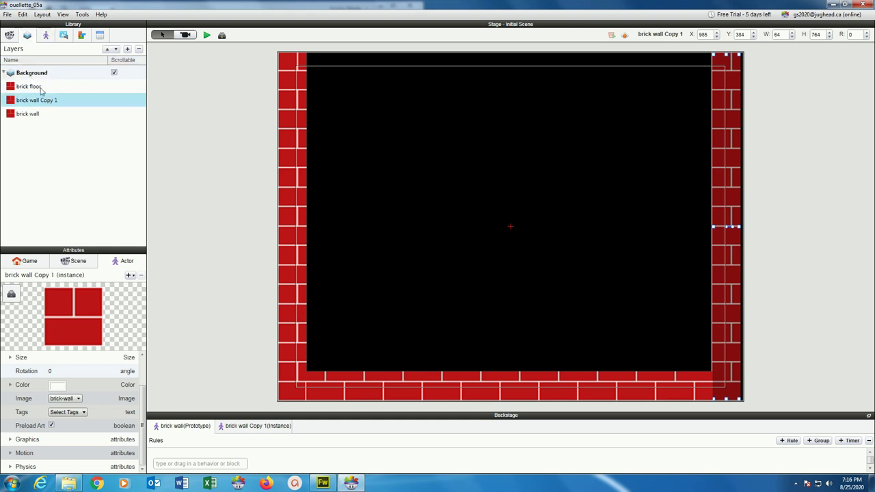
left_click(40, 88)
left_click(40, 100)
left_click(30, 118)
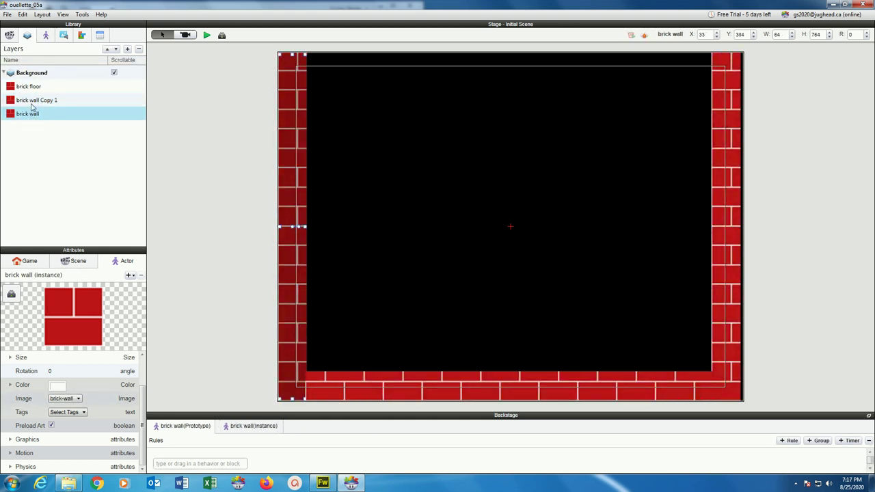
left_click(31, 100)
left_click(28, 87)
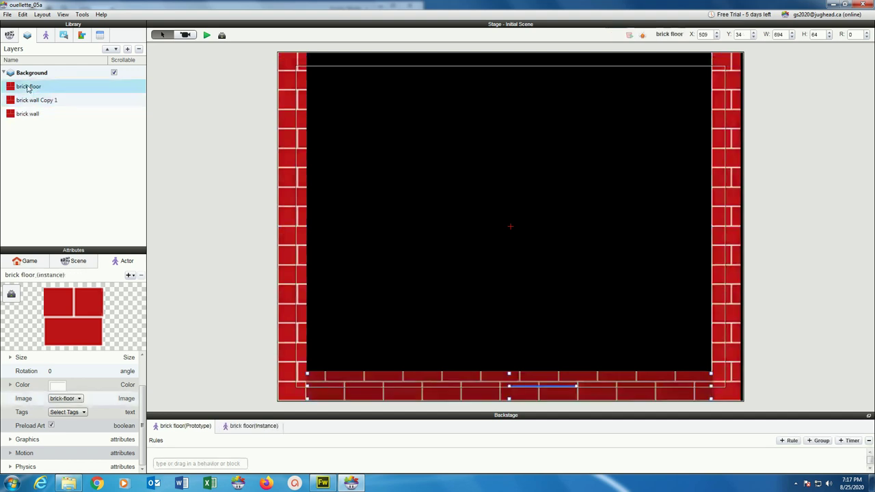
left_click(43, 39)
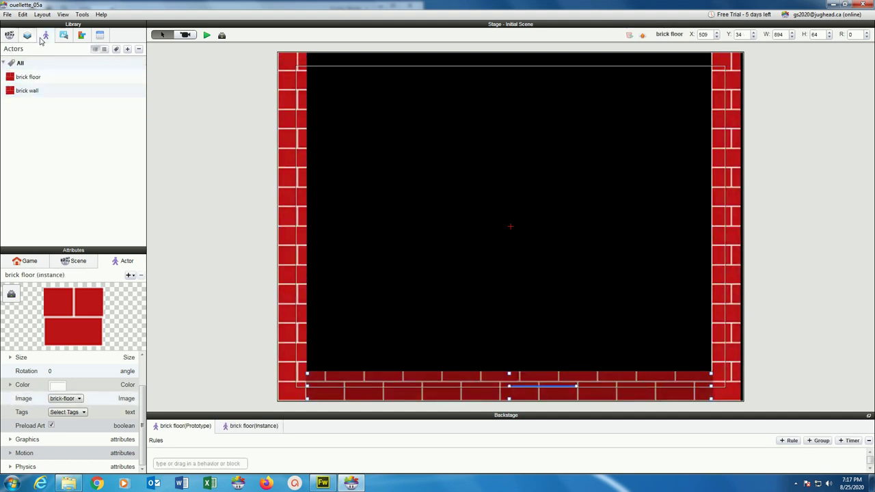
left_click(38, 78)
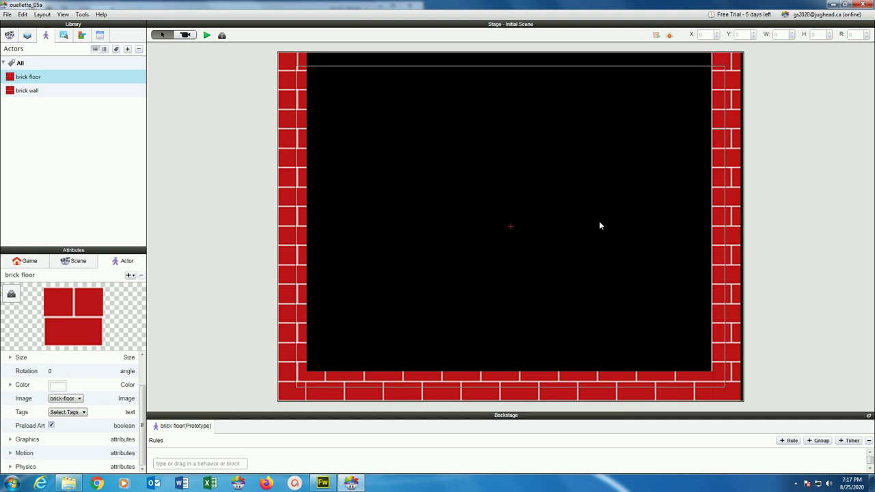
left_click(26, 36)
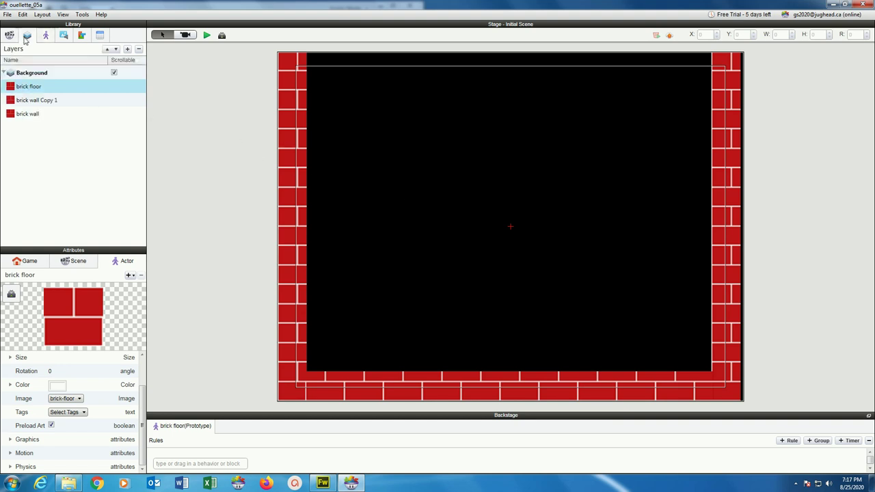
left_click(45, 103)
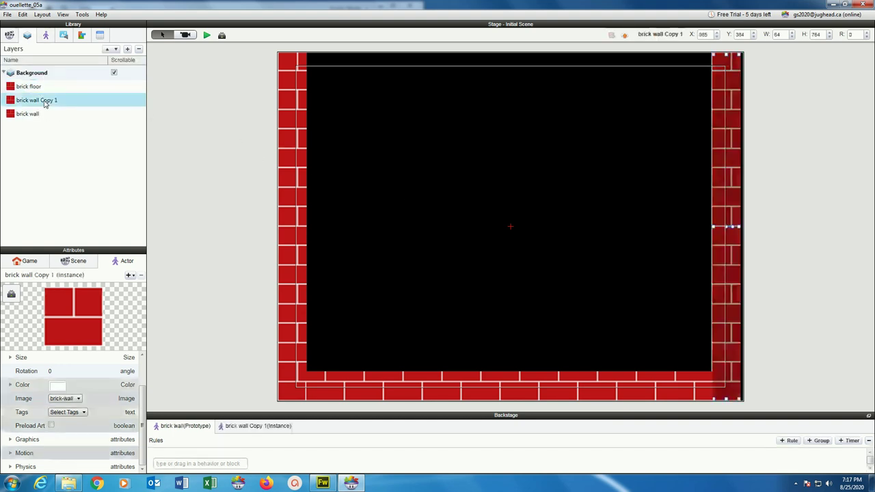
left_click(42, 39)
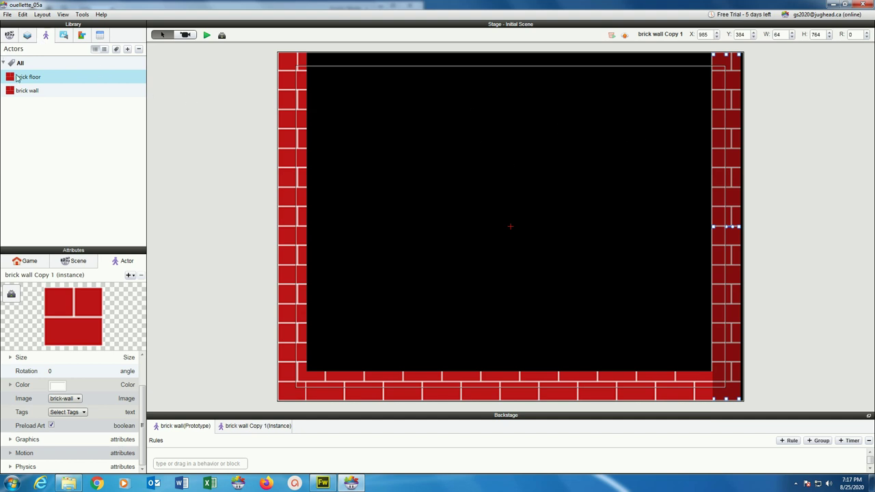
left_click(25, 138)
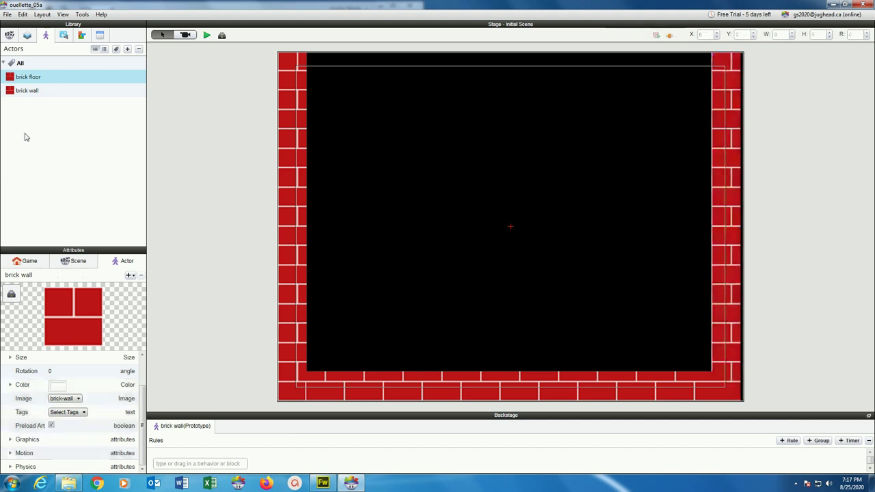
Save the project
left_click(13, 14)
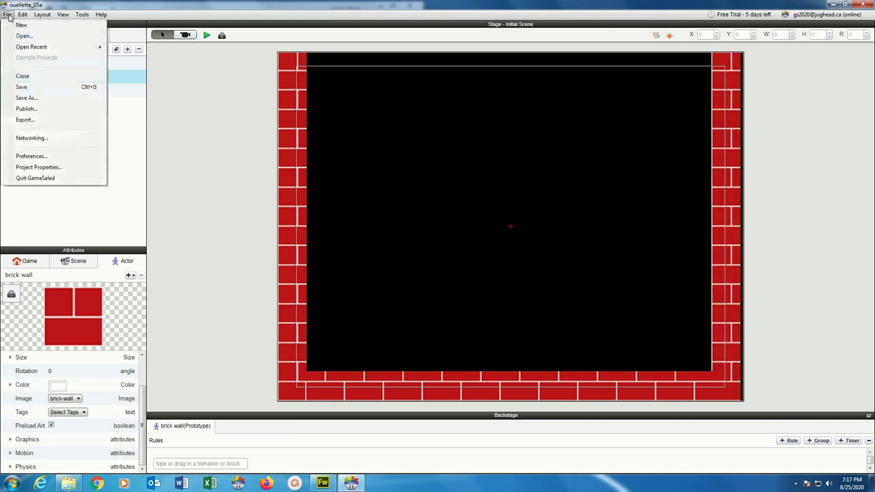
left_click(15, 87)
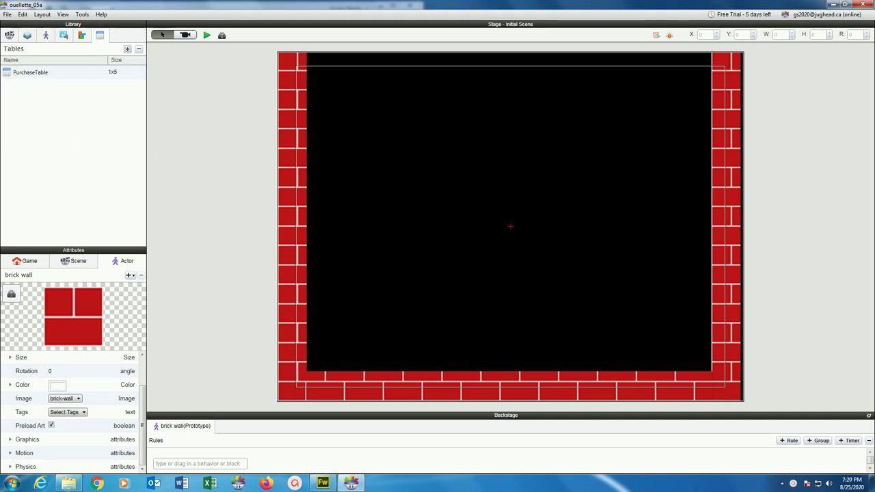
Create a new actor from the brick-end image by placing it in the empty area of the scene at about X 240, Y 346
left_click(63, 36)
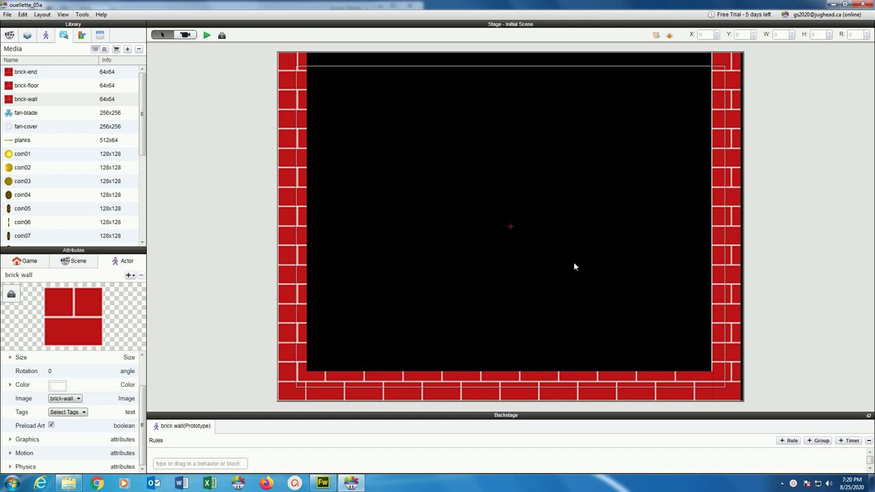
left_click(30, 74)
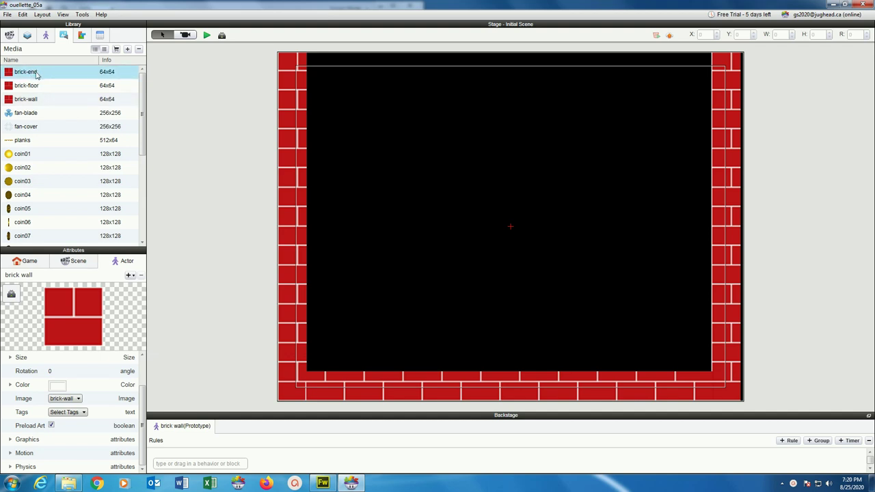
left_click_drag(8, 75, 387, 227)
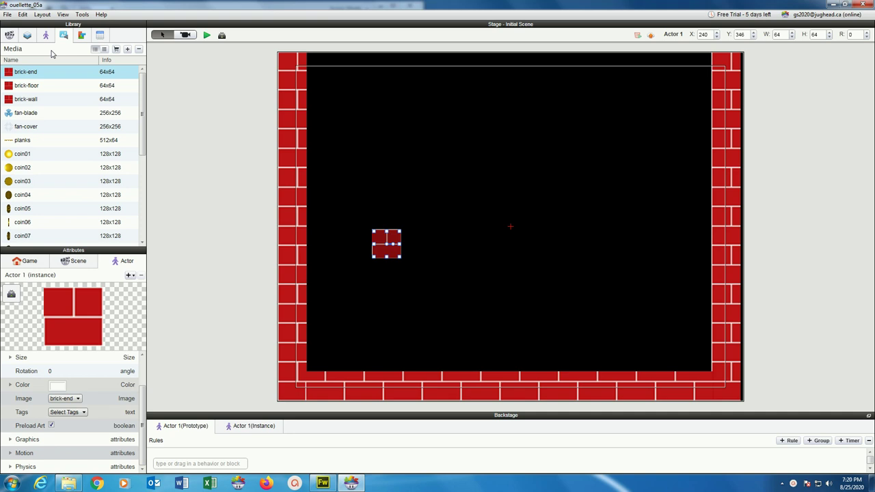
Switch to Fireworks to compare the edge lines of the brick-floor and brick-end images, and return to GameSalad
key("alt+Tab")
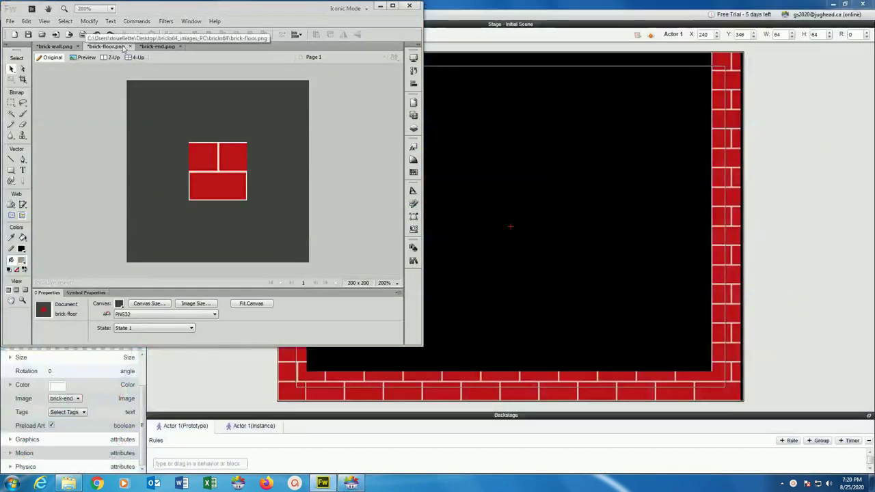
left_click(157, 45)
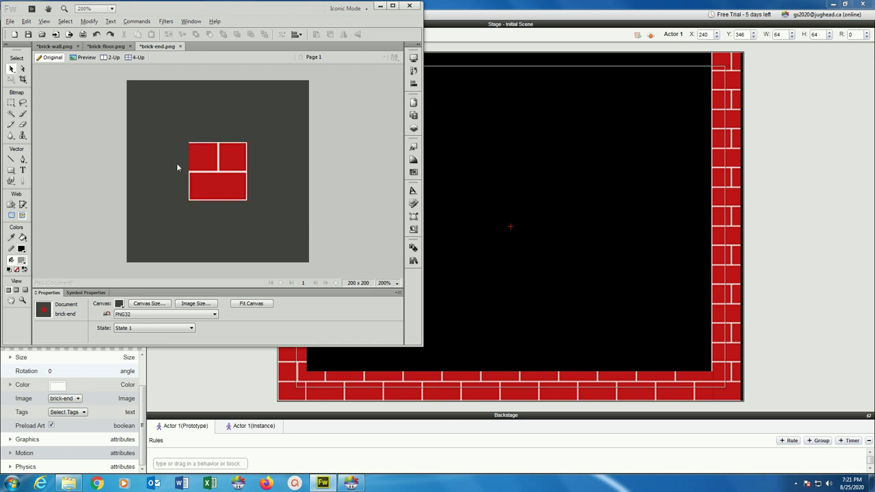
key("alt+Tab")
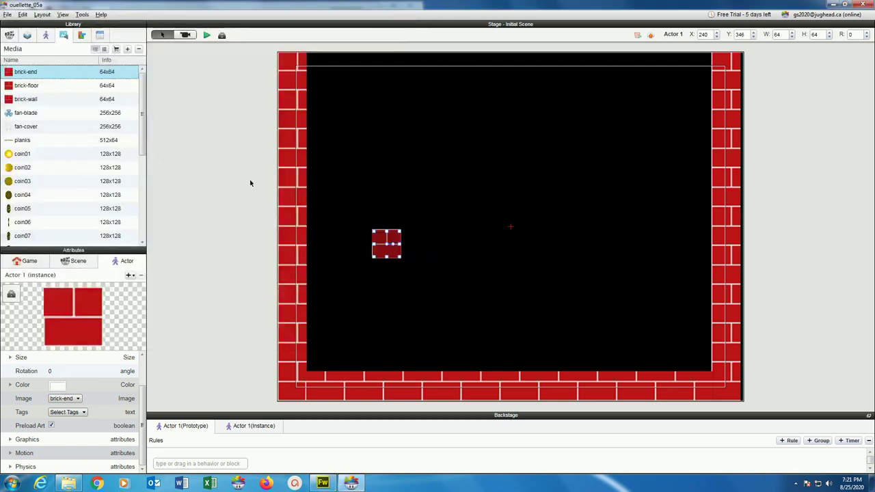
Move the brick-end block down onto the brick floor at X 588, Y 97, and preview the scene
left_click(342, 187)
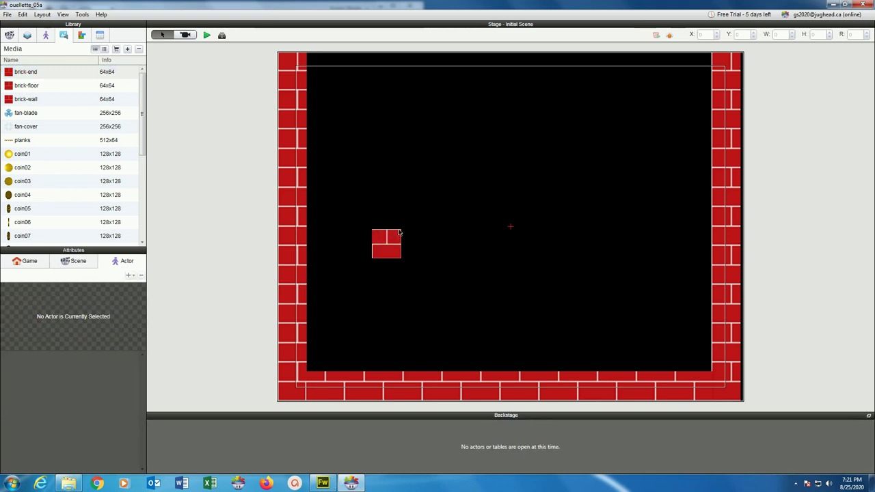
left_click(393, 260)
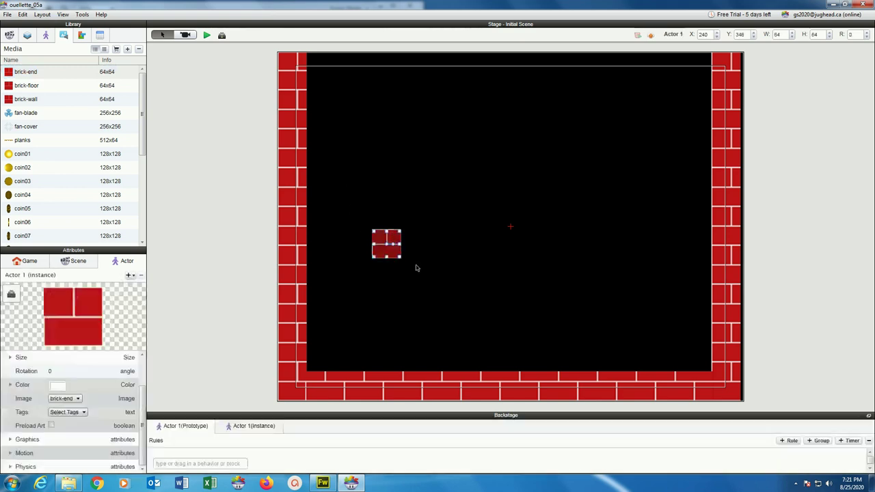
left_click_drag(398, 257, 544, 363)
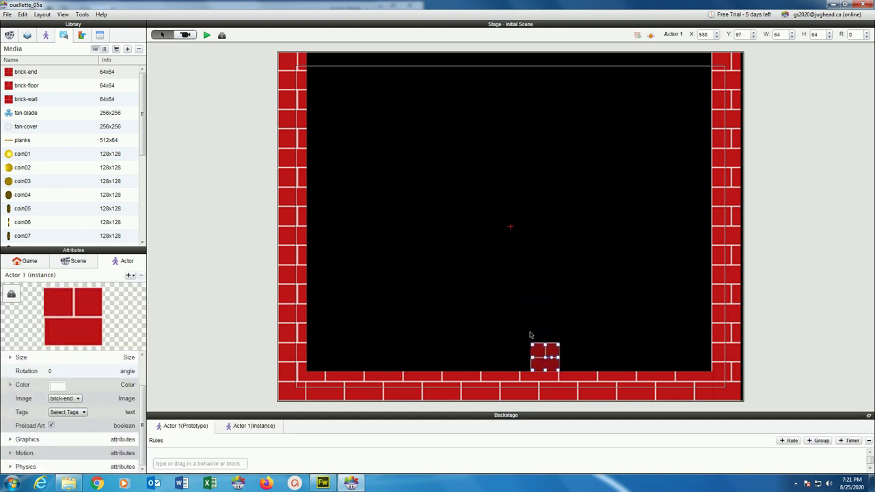
left_click(474, 311)
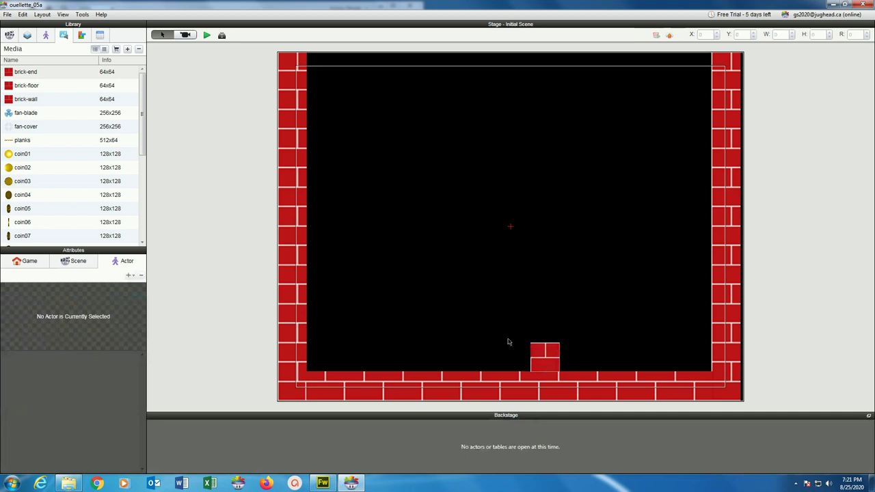
left_click(539, 351)
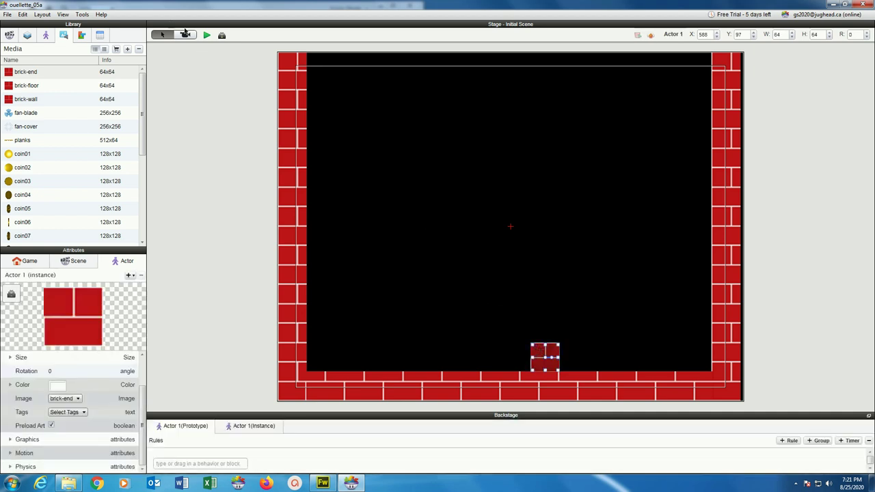
left_click(206, 34)
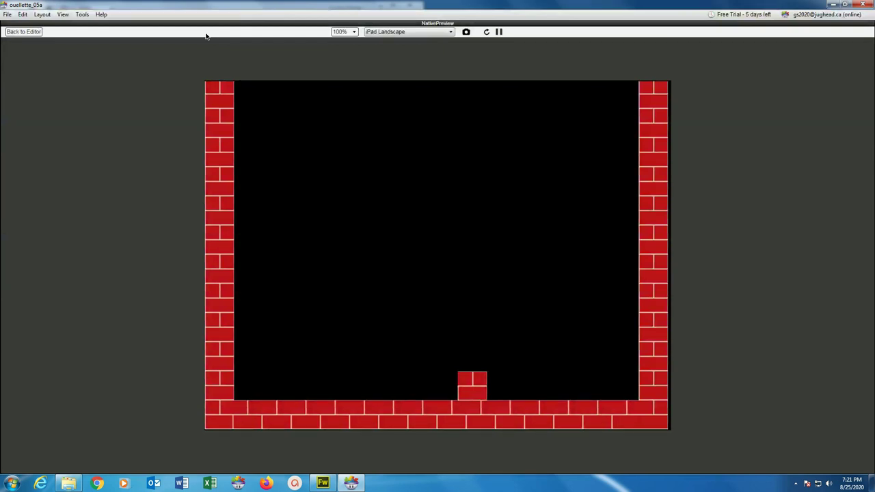
left_click(24, 32)
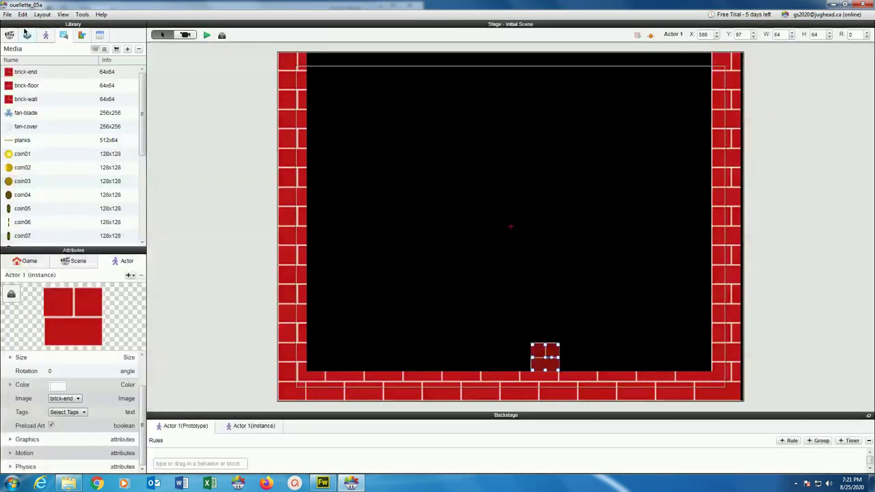
Rename the new Actor 1 prototype as "brick end"
left_click(500, 344)
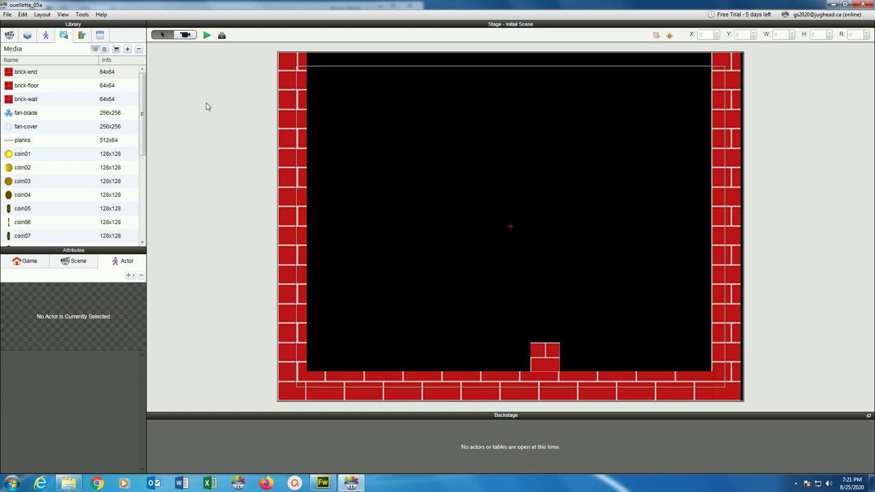
left_click(52, 37)
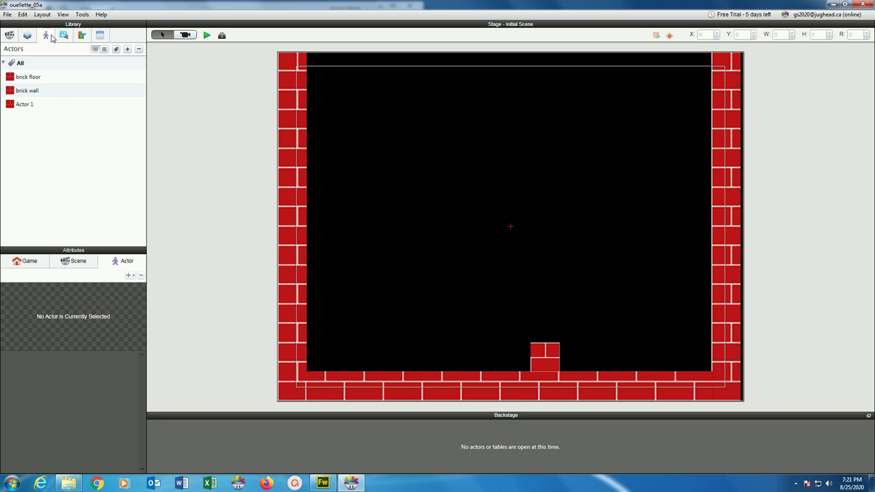
double_click(24, 105)
type("b")
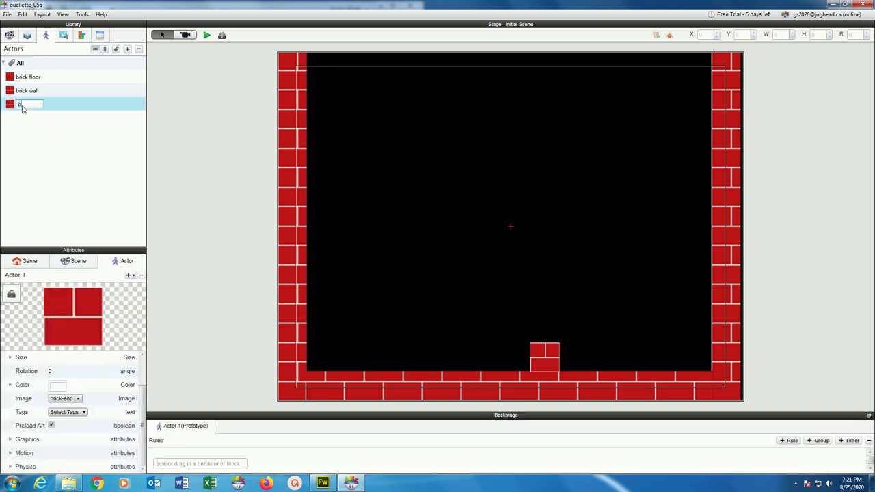
type("rick end")
key("Return")
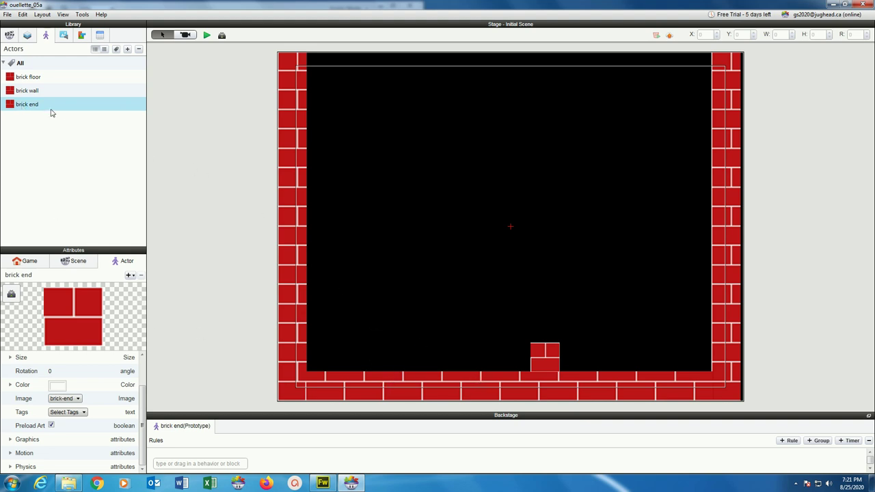
left_click(27, 93)
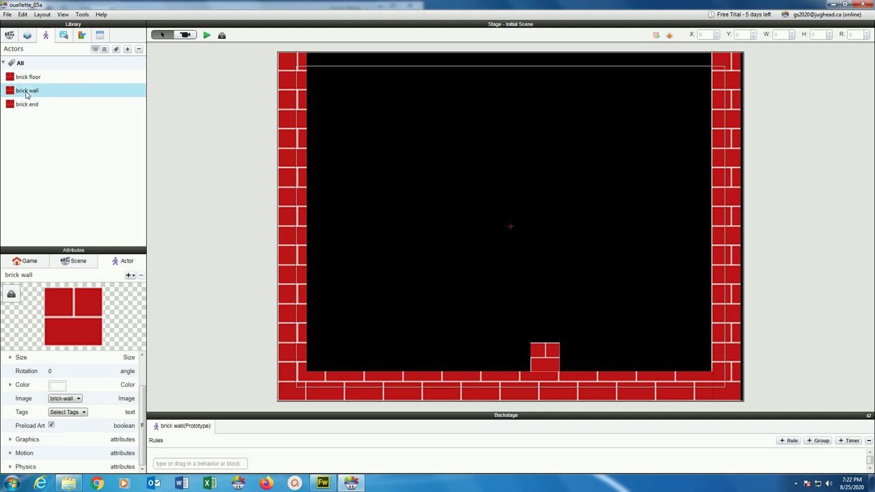
left_click_drag(28, 96, 515, 351)
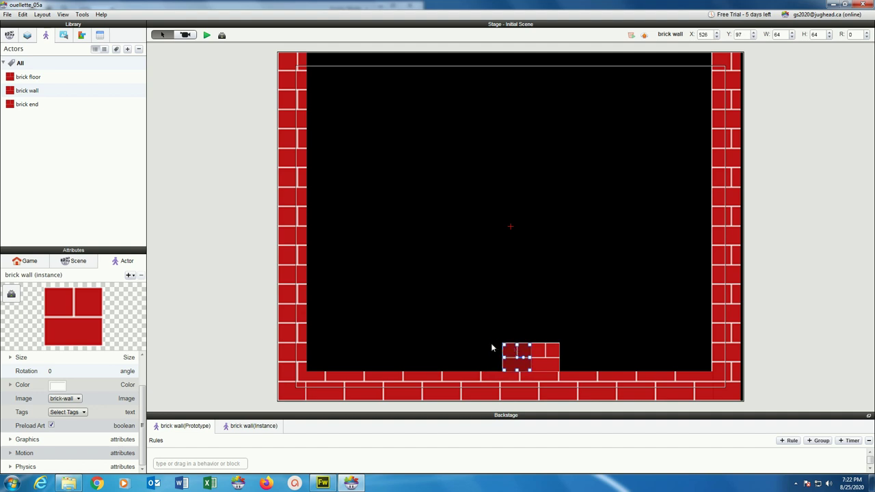
key("Delete")
Place a brick floor instance directly left of the brick end block at X 524, Y 97, and preview the scene
left_click(20, 79)
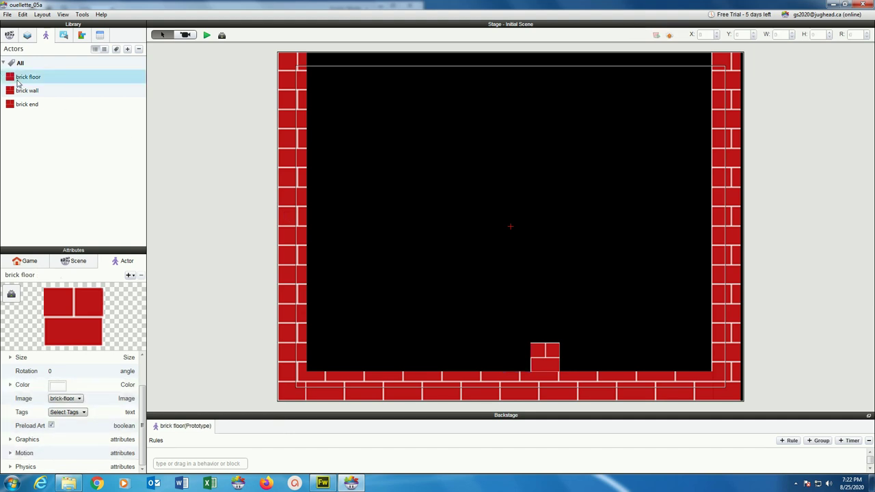
left_click_drag(21, 81, 511, 368)
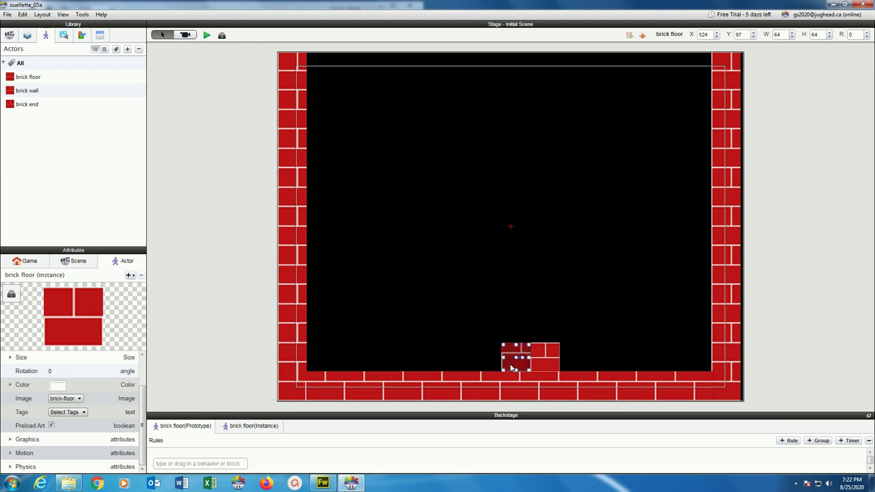
left_click(206, 36)
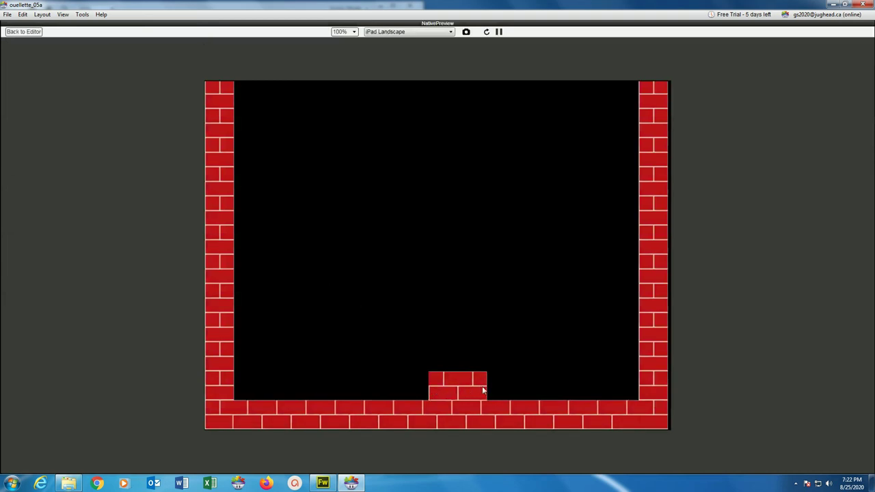
left_click(23, 32)
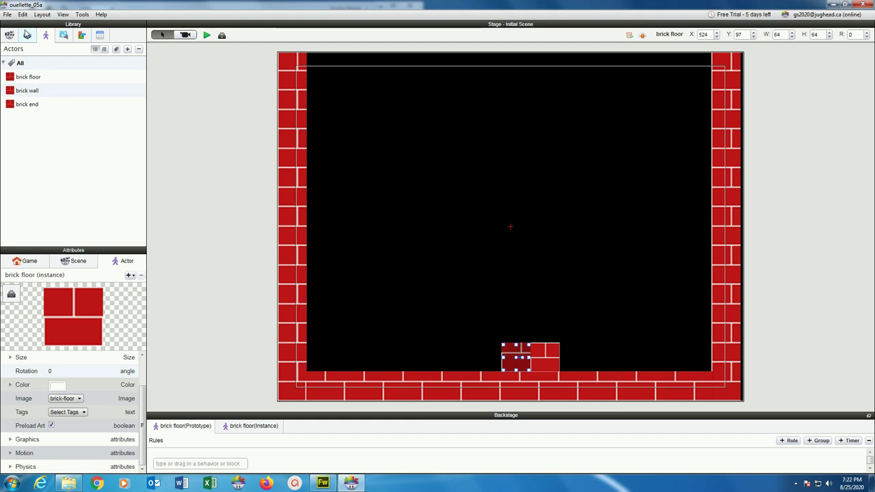
Set the width of the new brick floor instance to 128
left_click(10, 359)
scroll(36, 385, "up", 1)
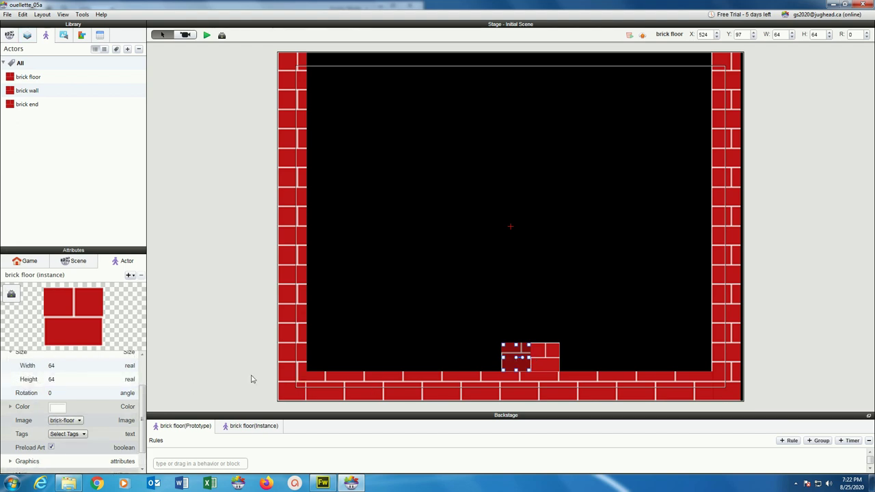
left_click(51, 368)
left_click(52, 366)
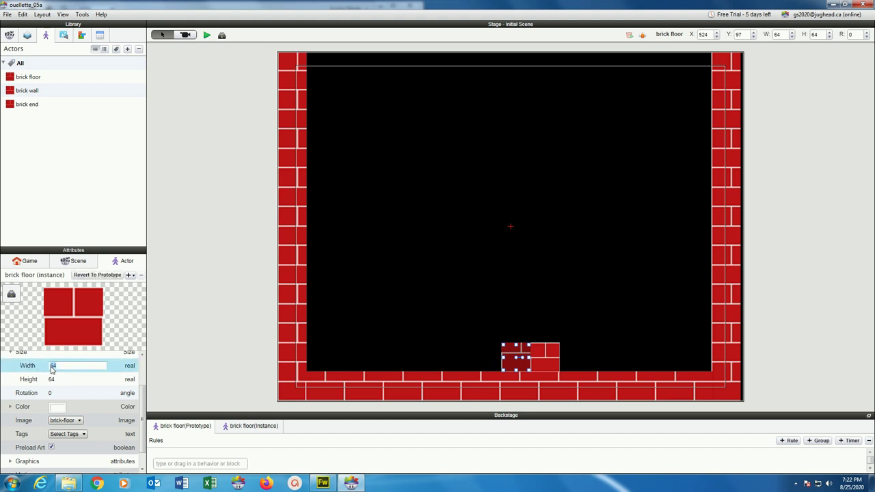
type("128")
key("Return")
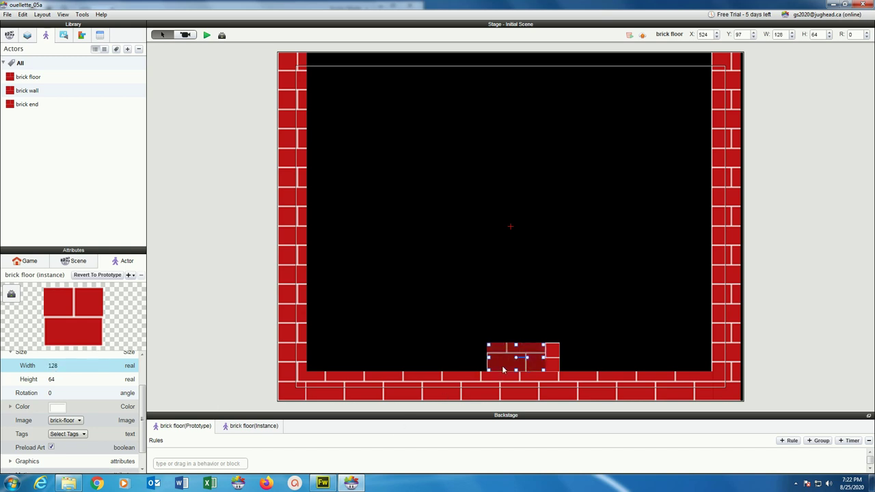
Shift the widened brick floor instance left to X 493, Y 97 so that it adjoins the brick end block, and preview the scene
left_click_drag(503, 370, 490, 369)
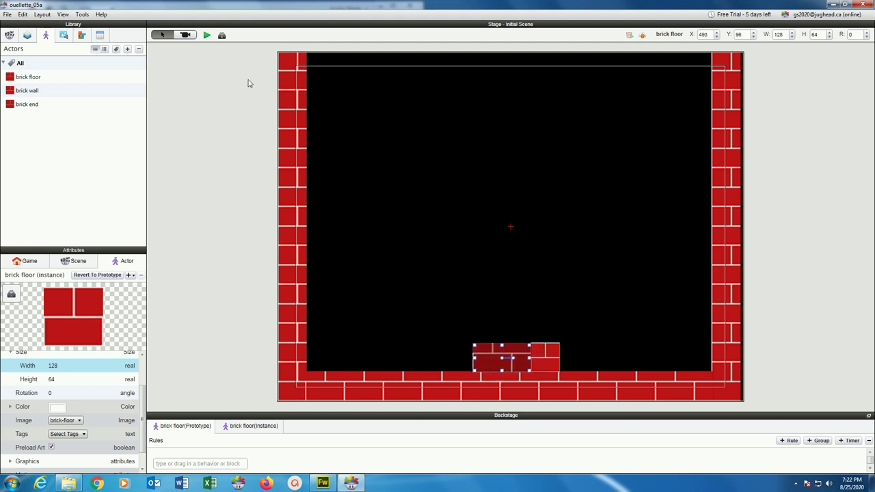
left_click(206, 35)
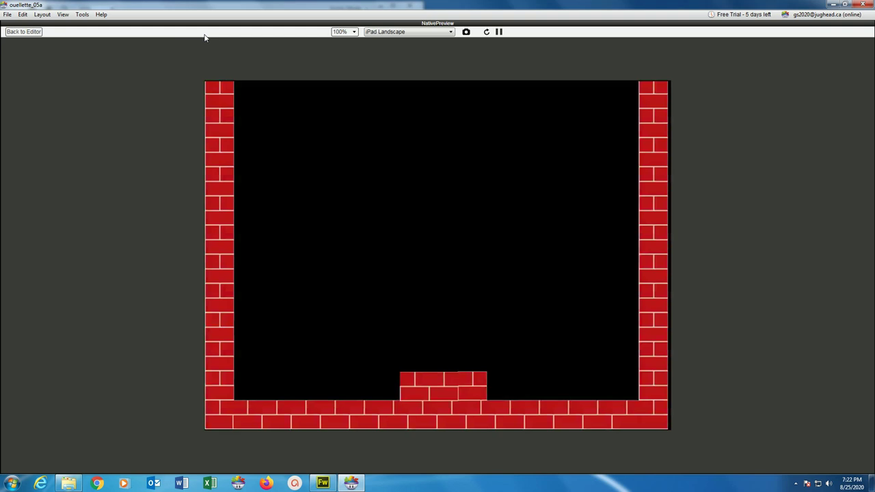
left_click(24, 32)
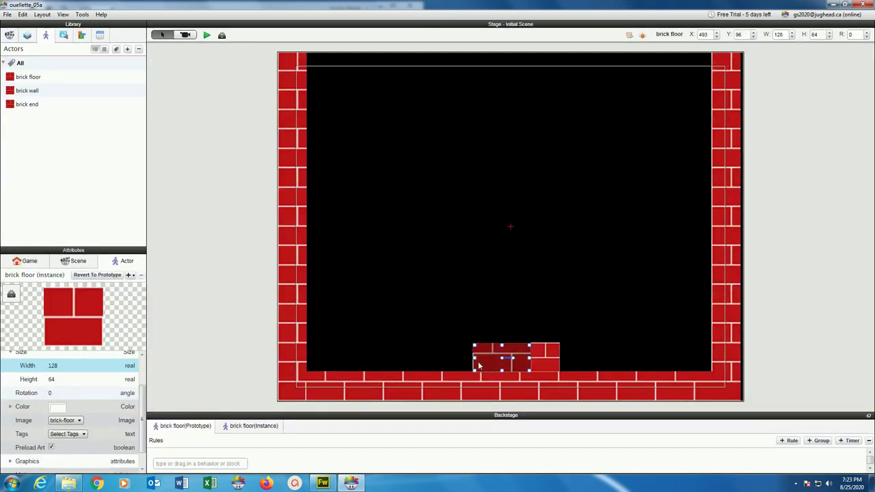
left_click_drag(478, 365, 478, 365)
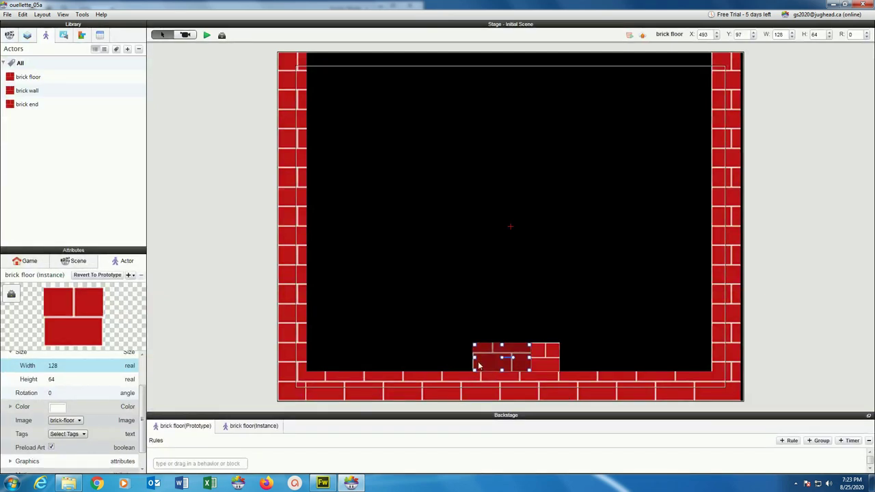
left_click(207, 35)
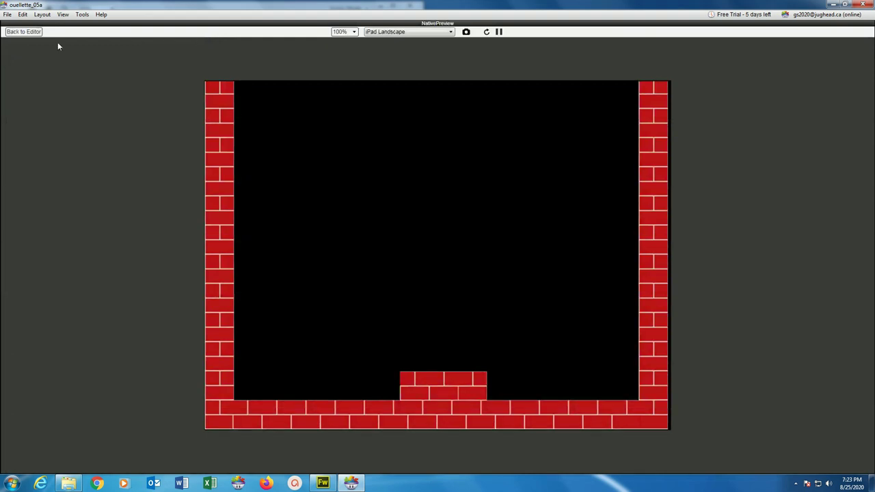
left_click(33, 32)
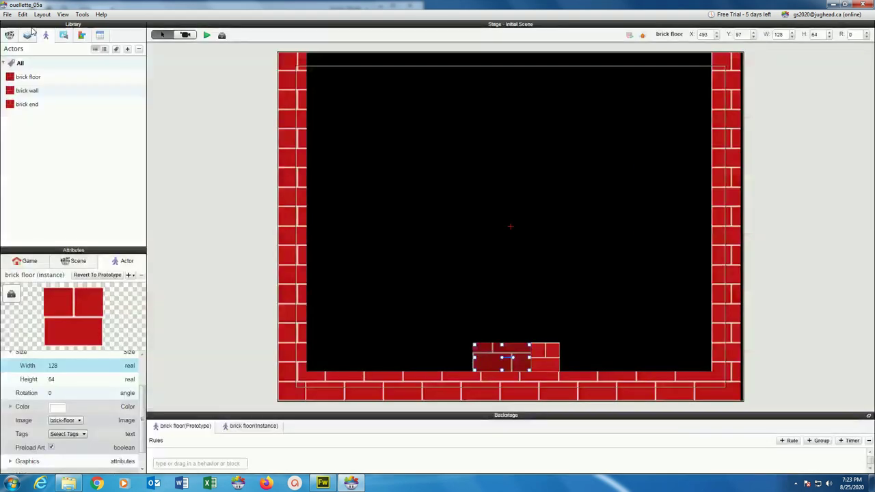
left_click(81, 179)
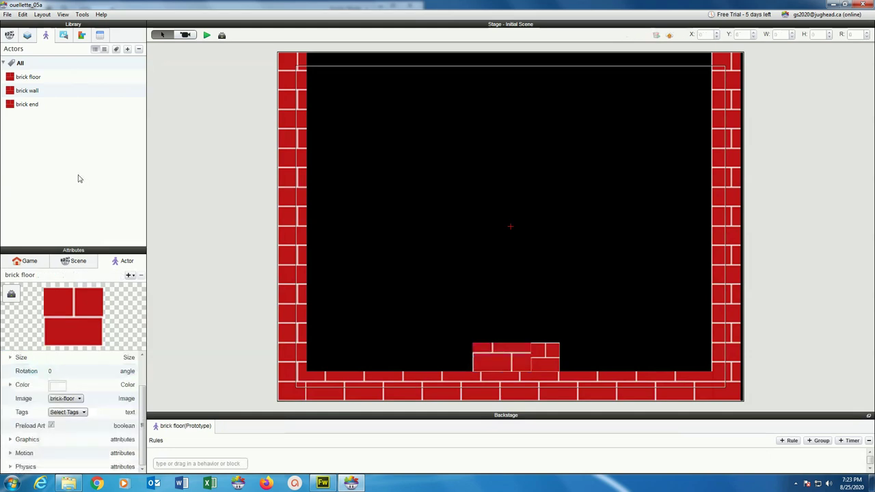
Duplicate the brick end actor prototype and rename the copy "brick end left"
left_click(24, 105)
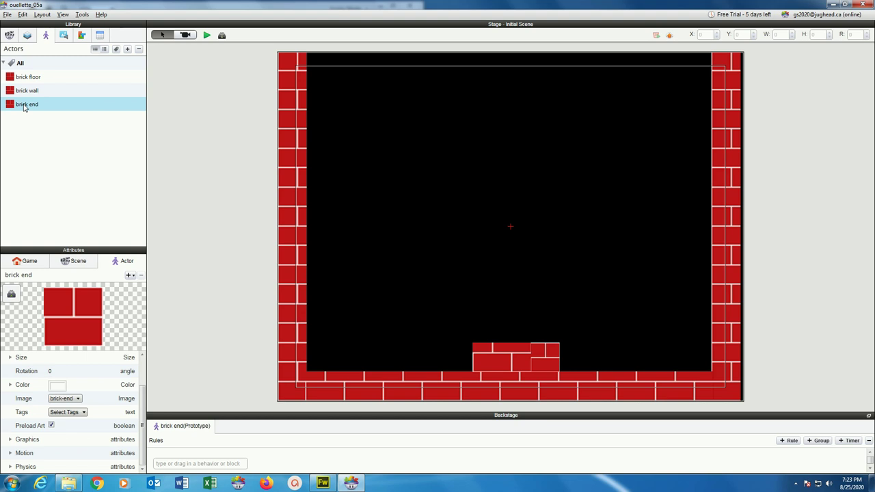
left_click_drag(24, 106, 27, 129)
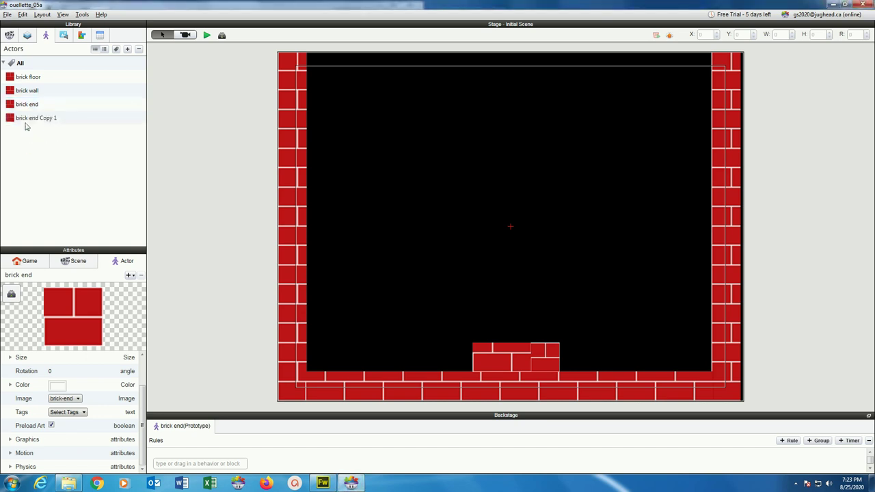
left_click(45, 121)
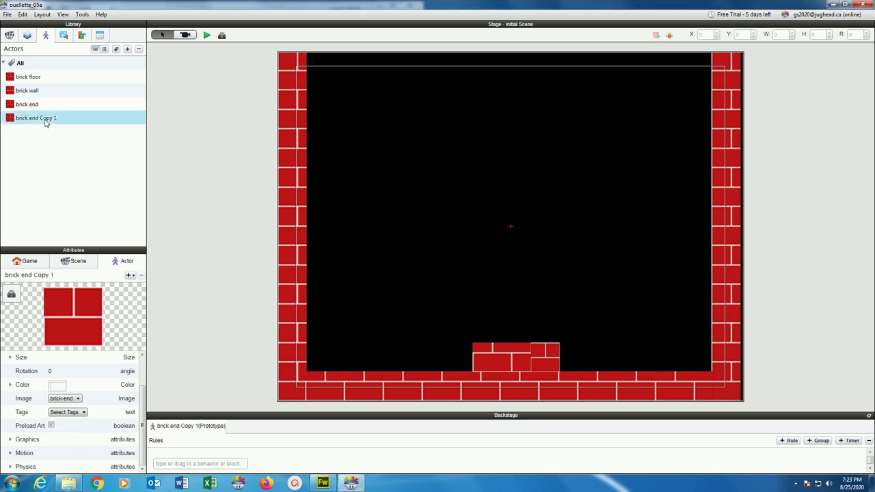
left_click(45, 121)
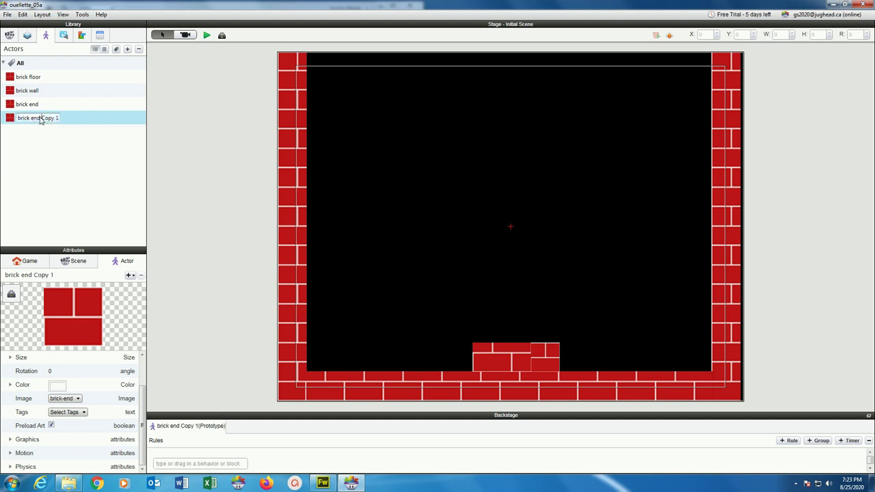
left_click_drag(40, 120, 64, 122)
key("BackSpace")
type("left")
key("Return")
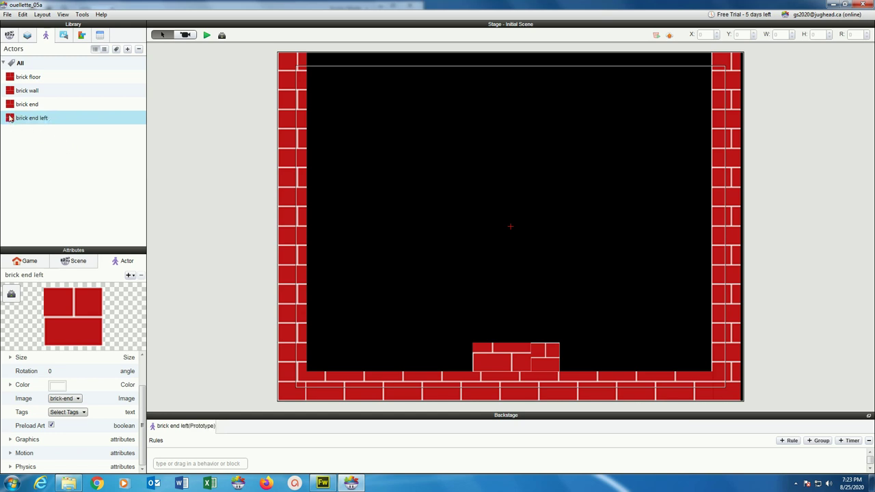
Place a brick end left instance at X 397, Y 97, adjoining the raised brick floor's left side, and preview the scene
left_click(9, 440)
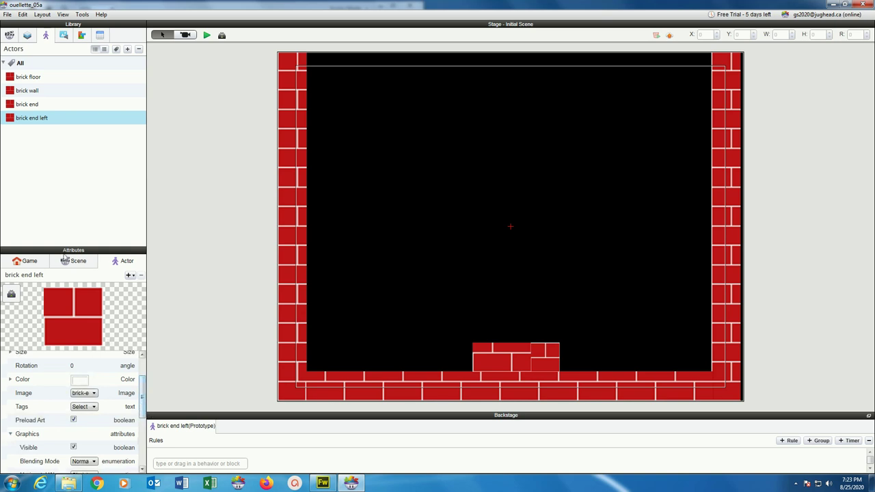
left_click_drag(10, 118, 429, 343)
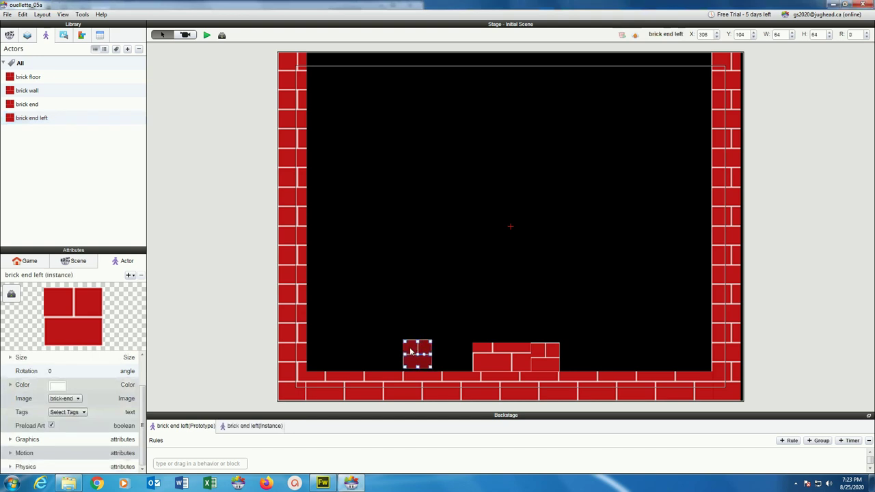
left_click_drag(411, 350, 451, 355)
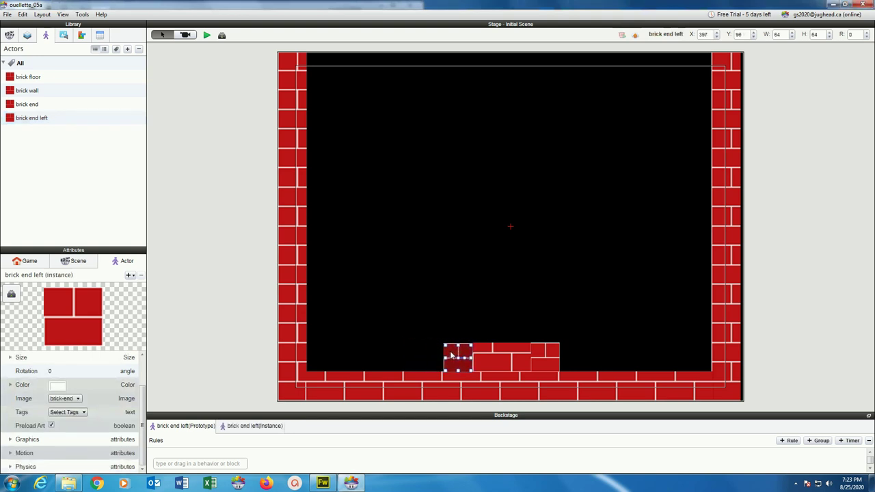
left_click(206, 36)
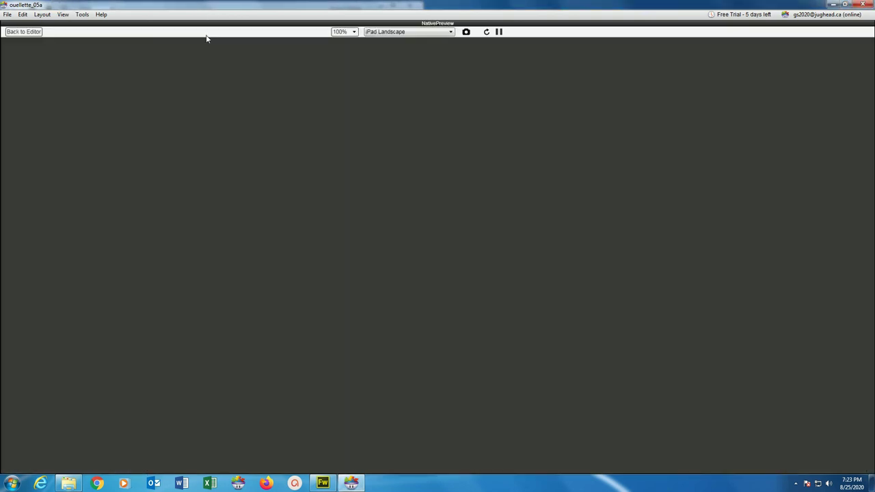
left_click(24, 32)
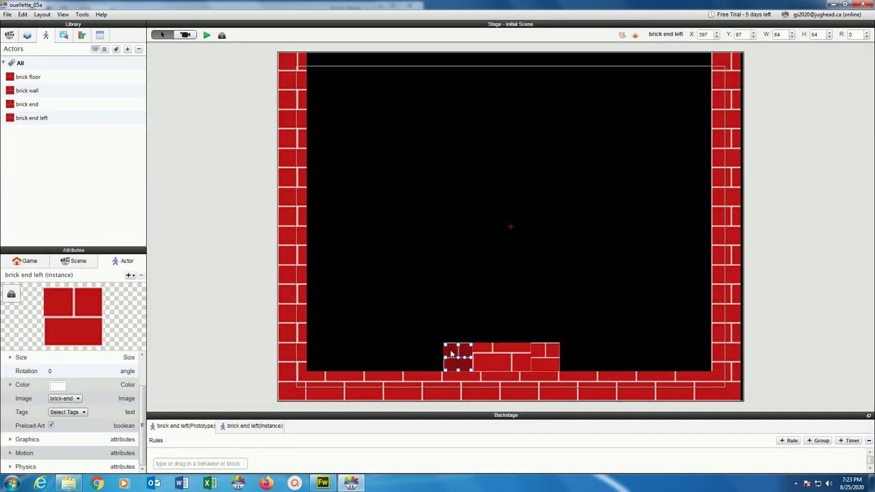
left_click(206, 36)
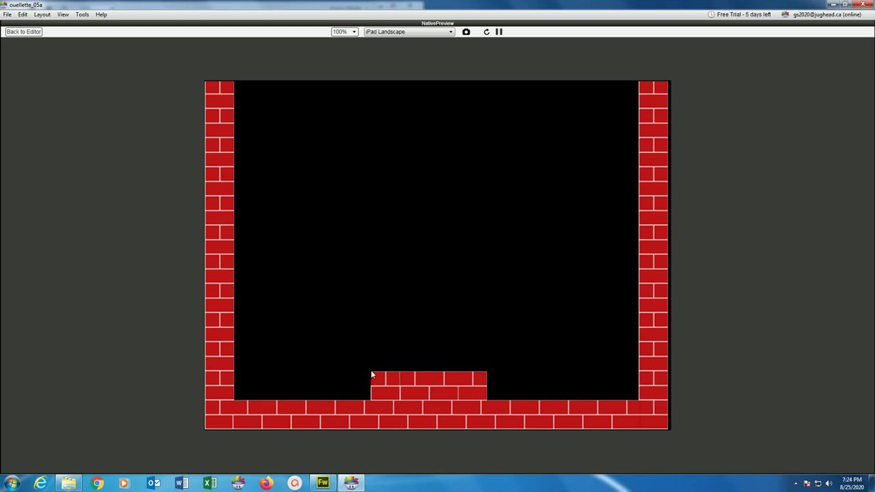
left_click(24, 31)
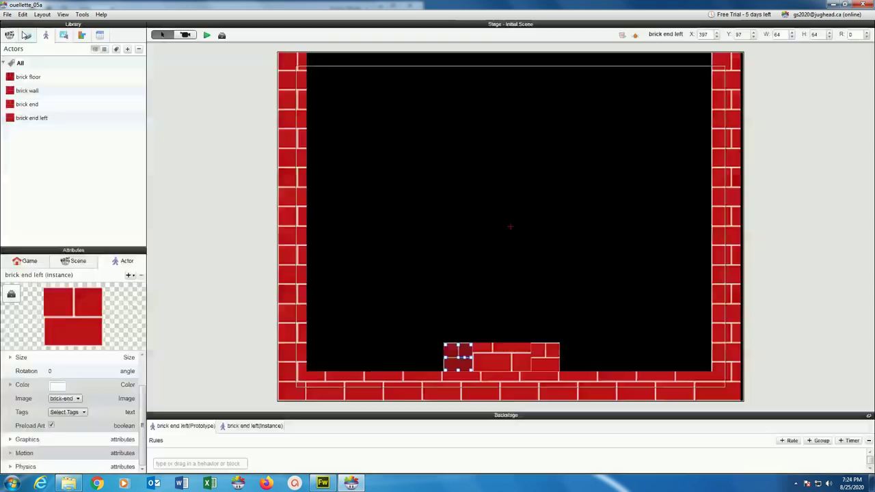
Enable Flip Horizontally in the graphics attributes of the placed brick end left instance and preview the scene
left_click(11, 440)
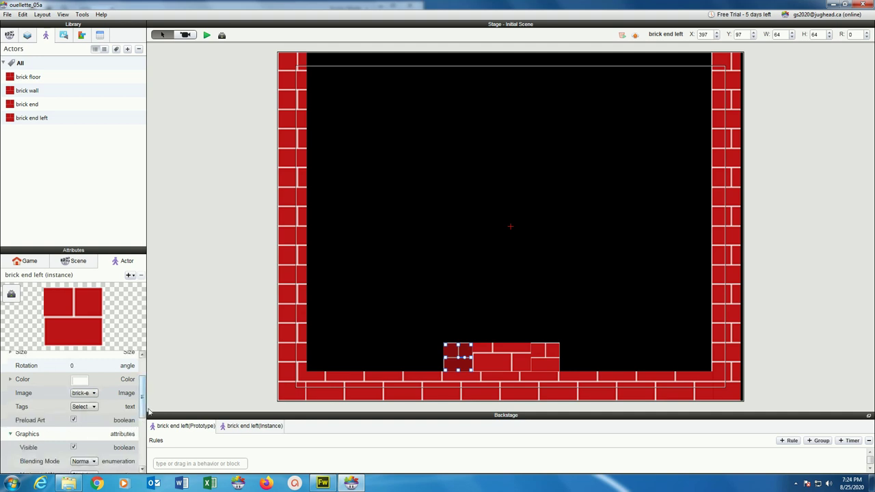
left_click(144, 432)
left_click_drag(144, 432, 138, 465)
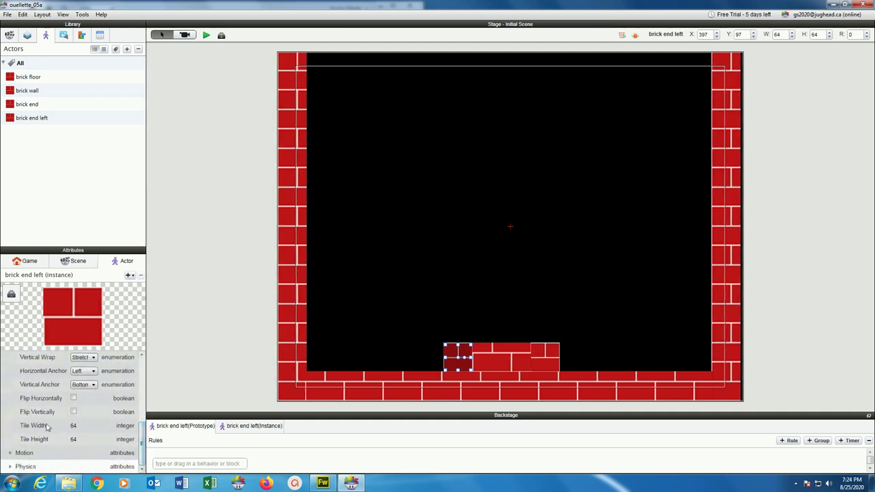
left_click(73, 398)
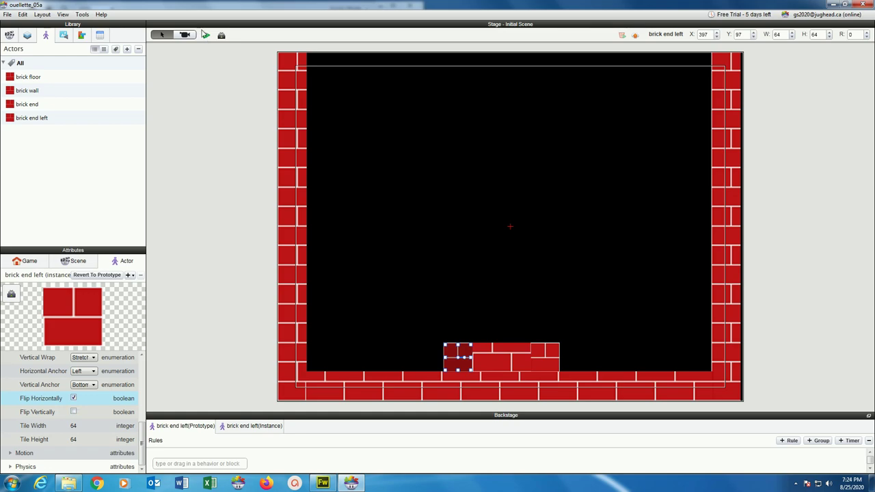
left_click(205, 35)
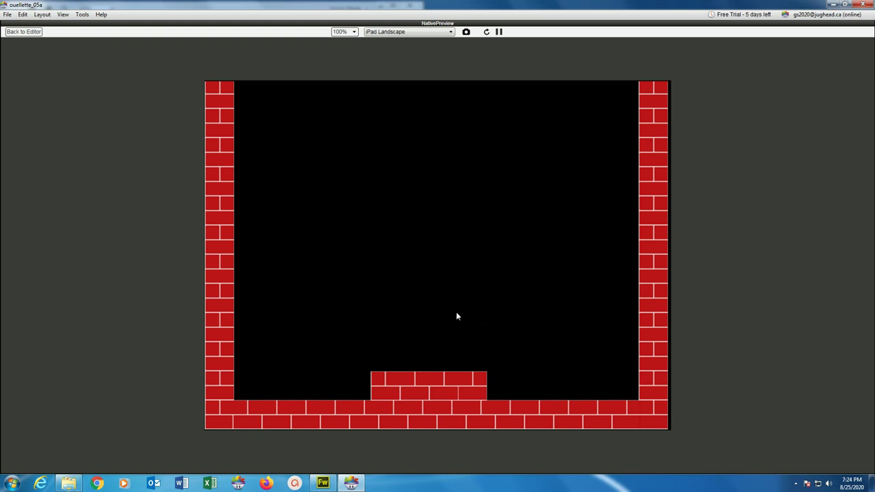
left_click(23, 31)
Save the project and deselect the brick end left instance
left_click(7, 14)
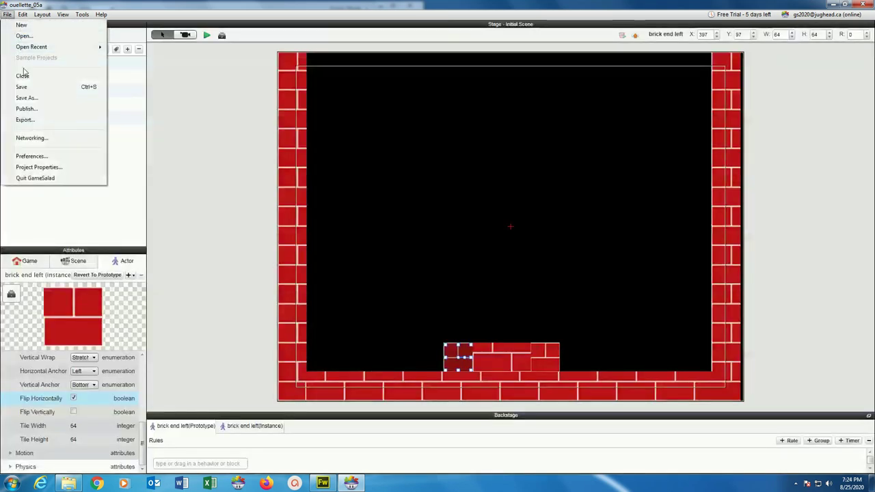
left_click(24, 87)
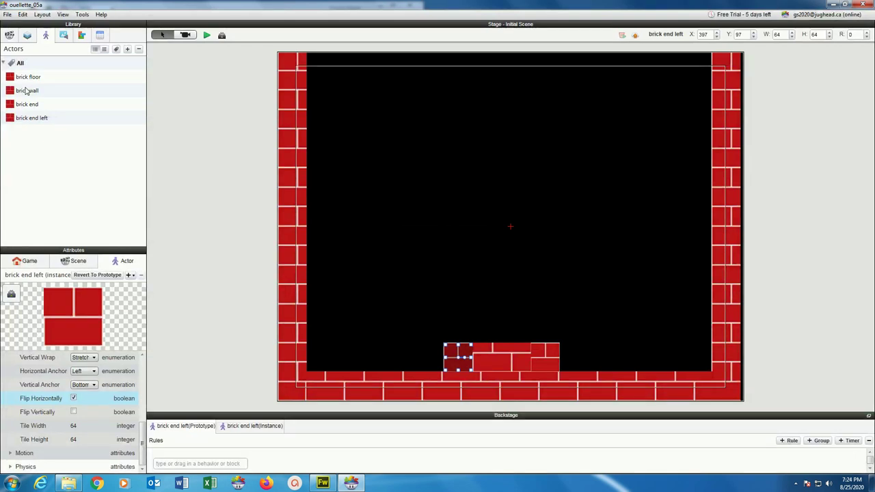
left_click(368, 244)
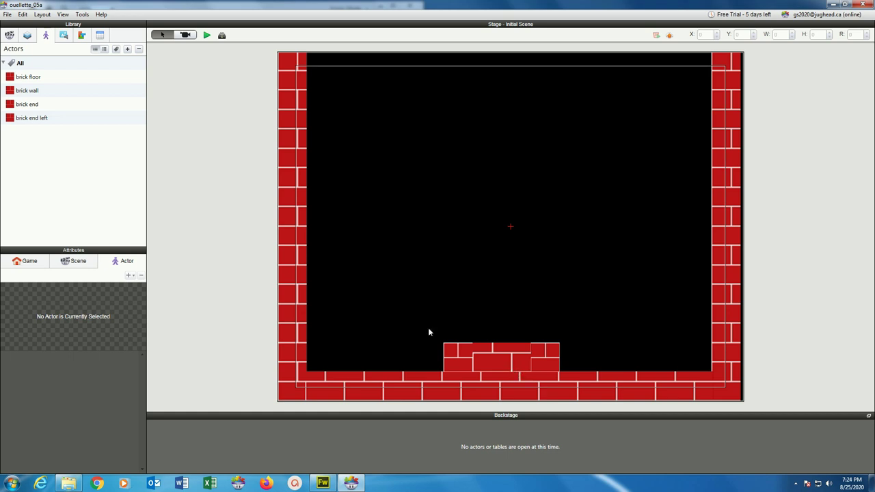
Start a second platform row with a brick floor instance at X 524, Y 161 and a copy of the brick end block directly above the original
left_click(18, 80)
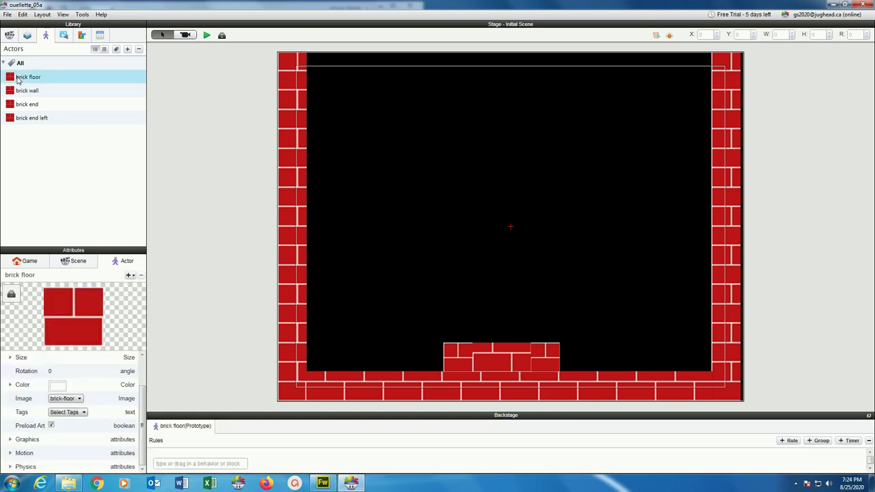
left_click_drag(18, 80, 458, 260)
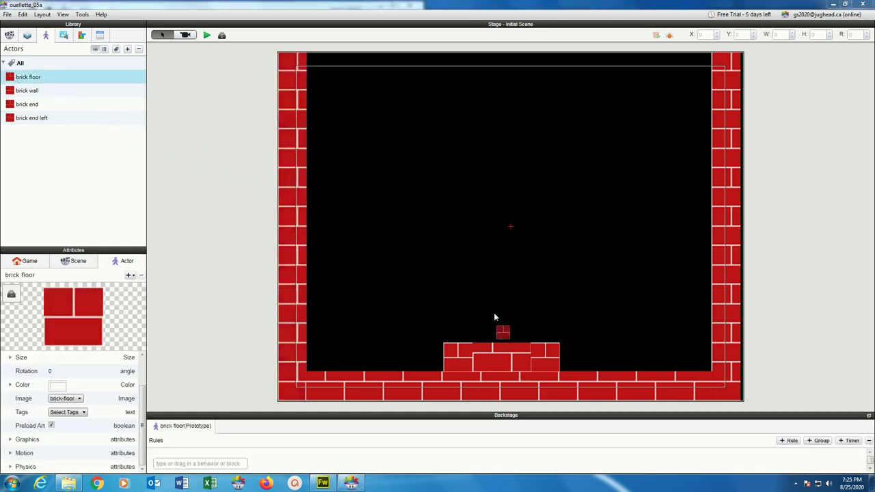
left_click_drag(496, 322, 505, 324)
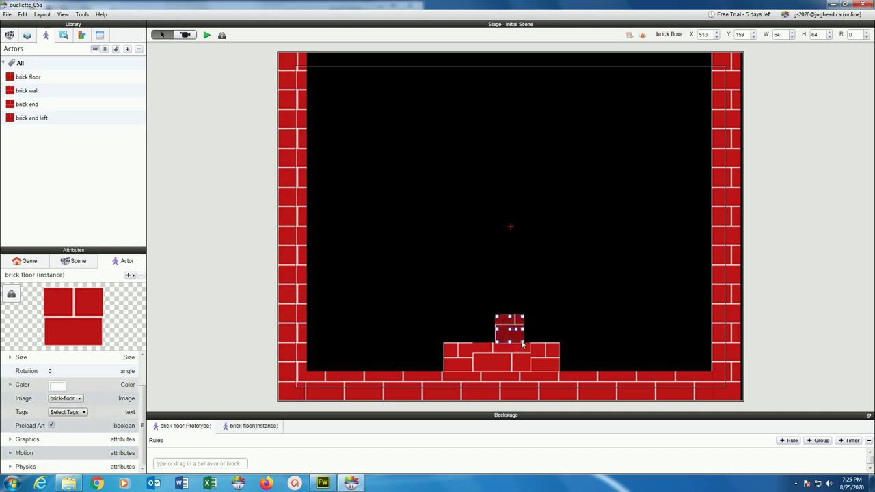
left_click(546, 356)
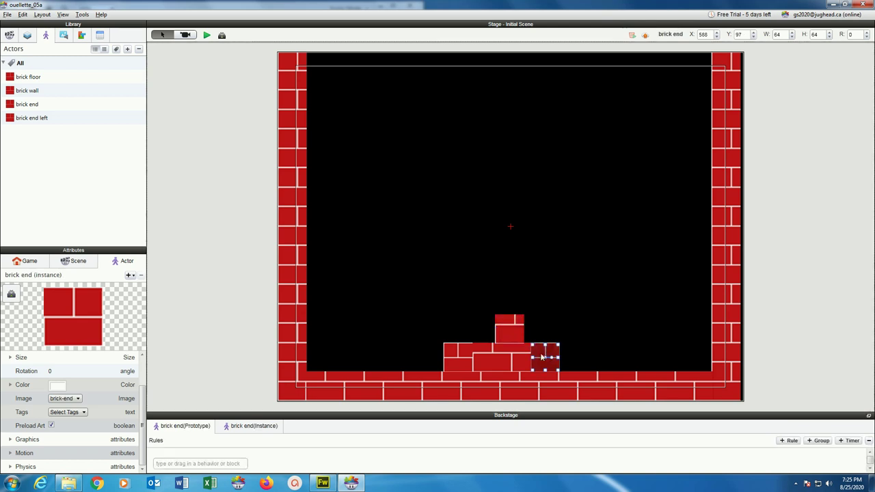
left_click_drag(546, 355, 515, 335)
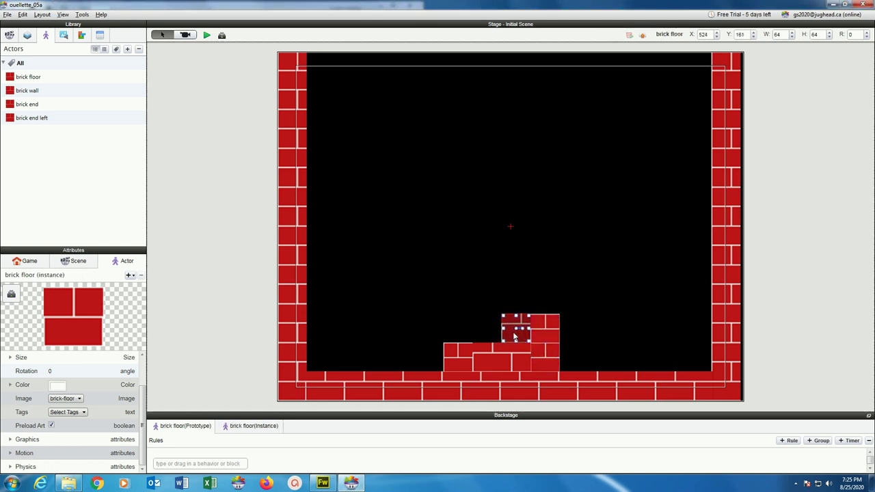
Copy the flipped brick end left instance to X 460, Y 160, left of the second-row brick floor, and preview the scene
left_click(457, 354)
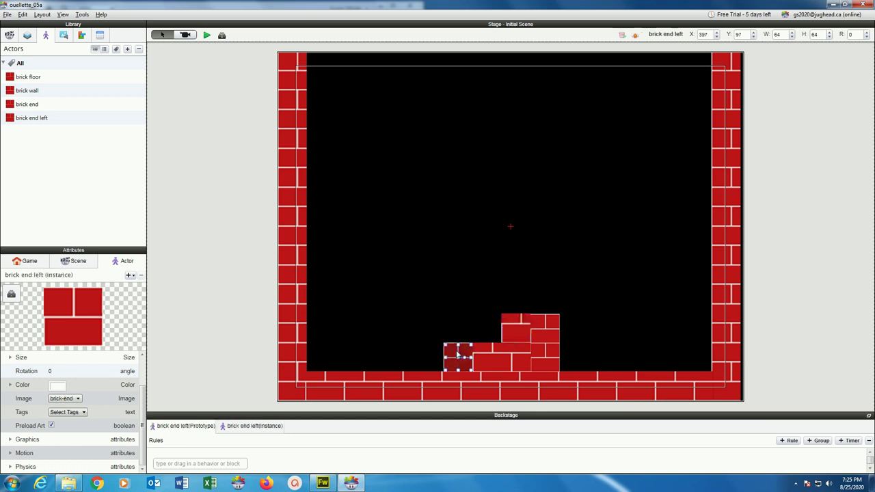
left_click_drag(457, 353, 480, 326, "alt")
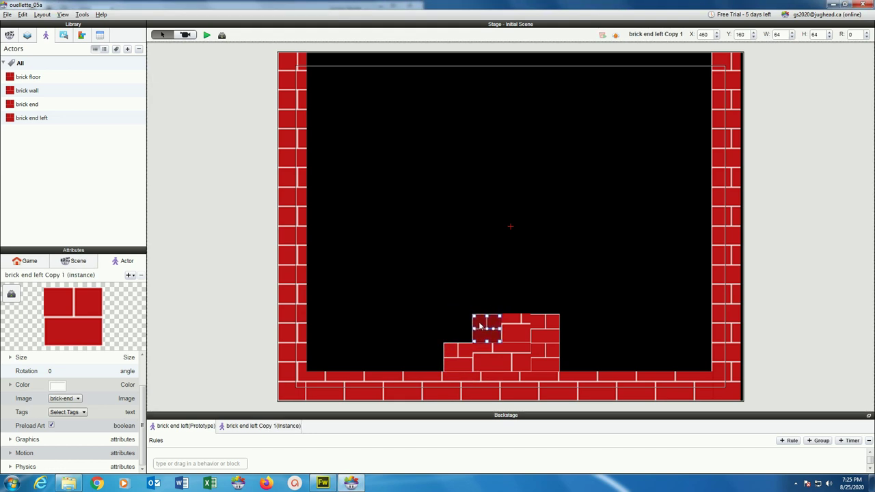
left_click(206, 35)
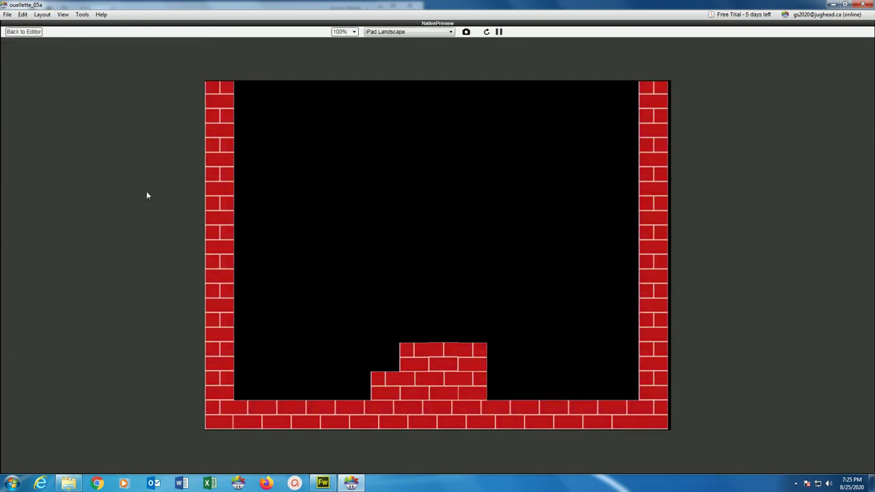
left_click(23, 32)
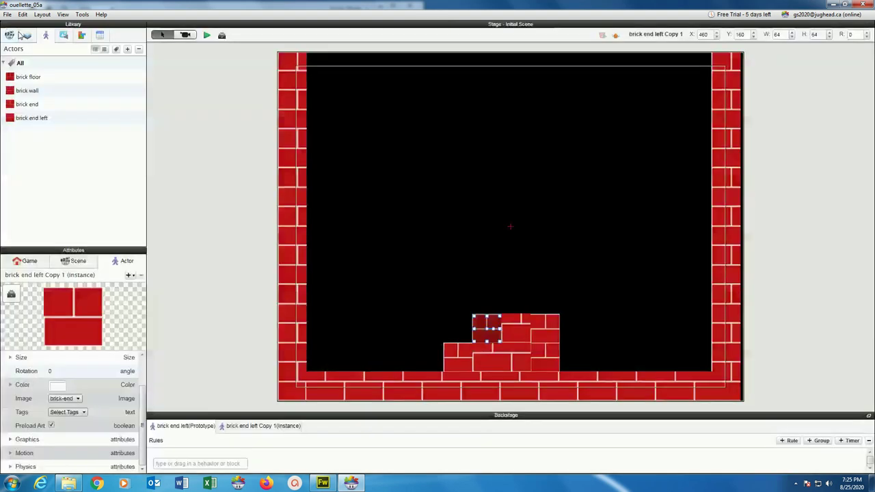
Nudge the second-row brick floor instance to X 524, Y 160 so that it lines up with its neighbours, and preview the scene
left_click(517, 331)
left_click_drag(516, 332, 516, 331)
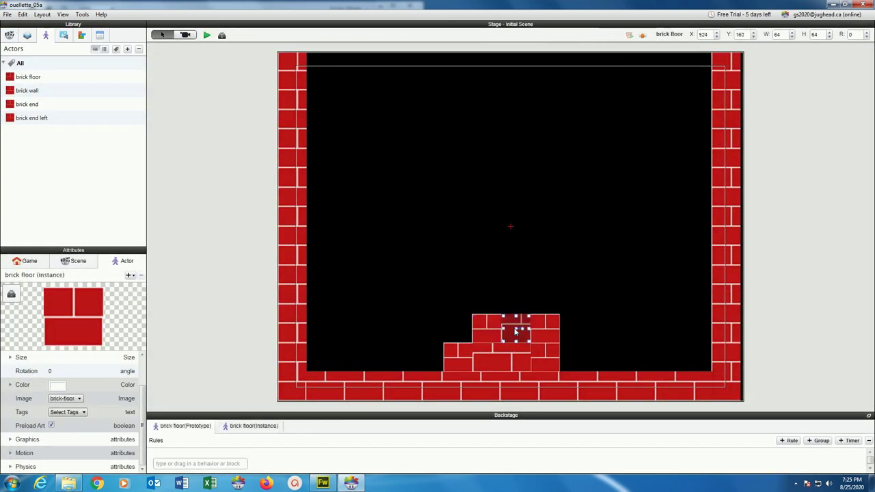
left_click(203, 36)
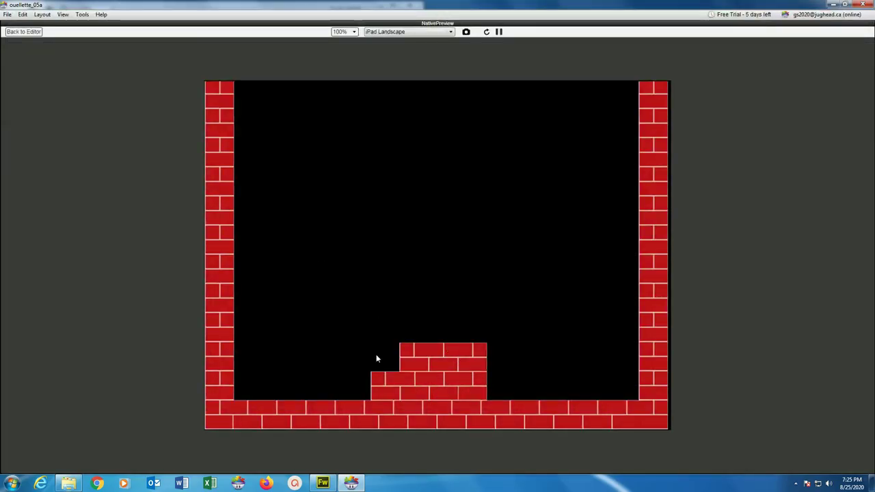
left_click(23, 31)
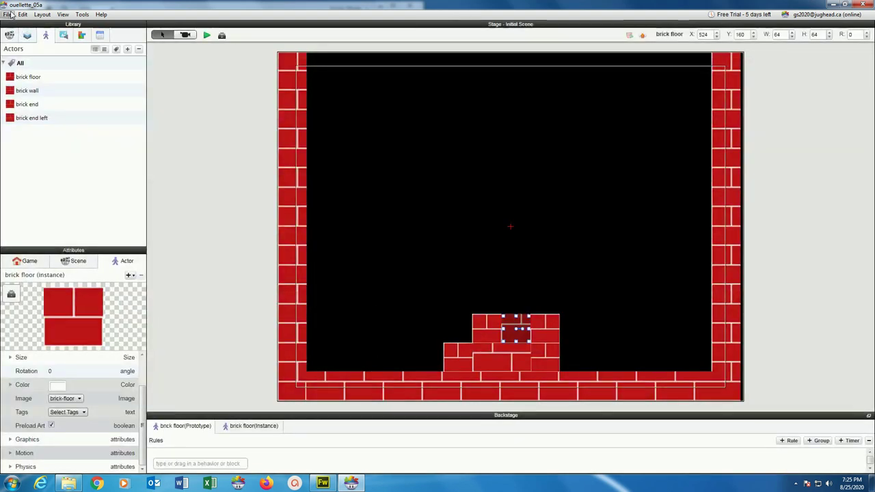
Save the project with the two-row platform and clear the selection
left_click(7, 14)
left_click(24, 89)
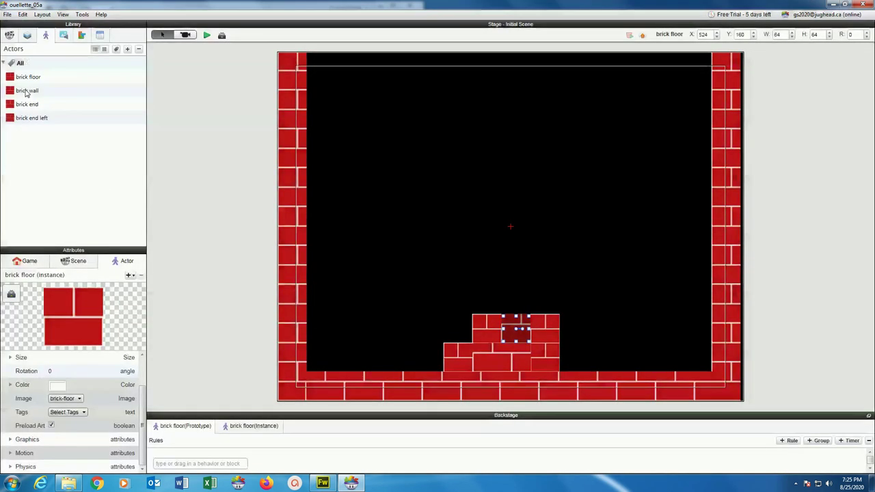
left_click(439, 204)
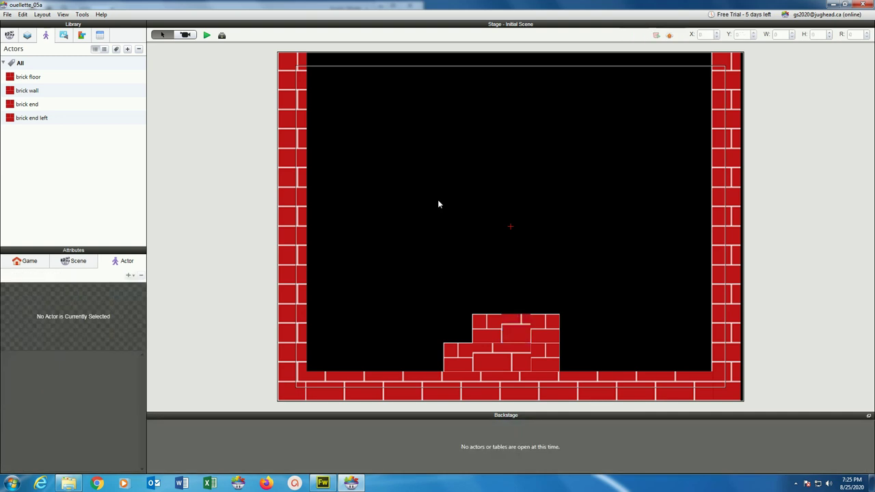
Place a brick wall instance at X 588, Y 225, on top of the second-row brick end block
left_click(26, 91)
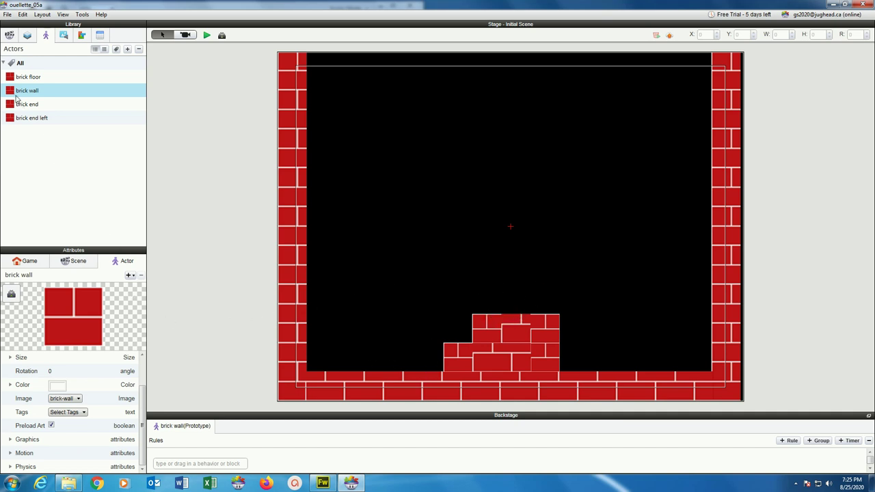
left_click_drag(17, 96, 539, 295)
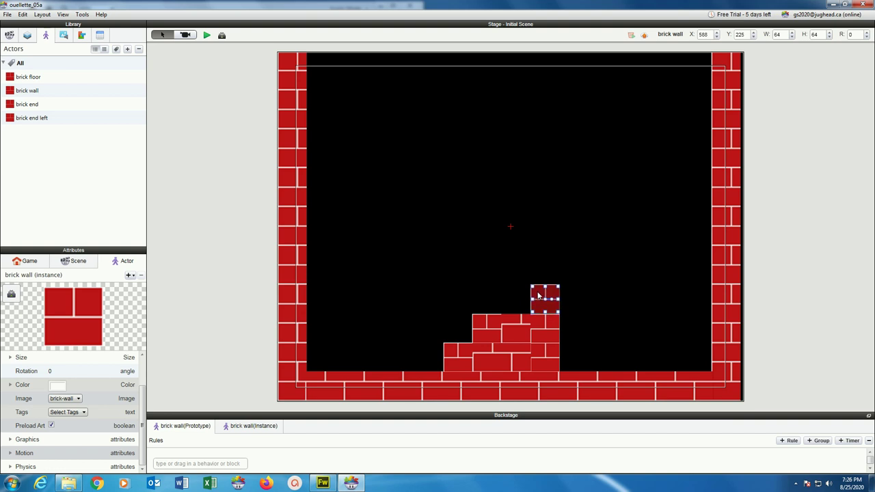
Nudge the brick wall instance on top of the stack to Y 224 and save the project after previewing the scene
key("Down")
left_click(206, 35)
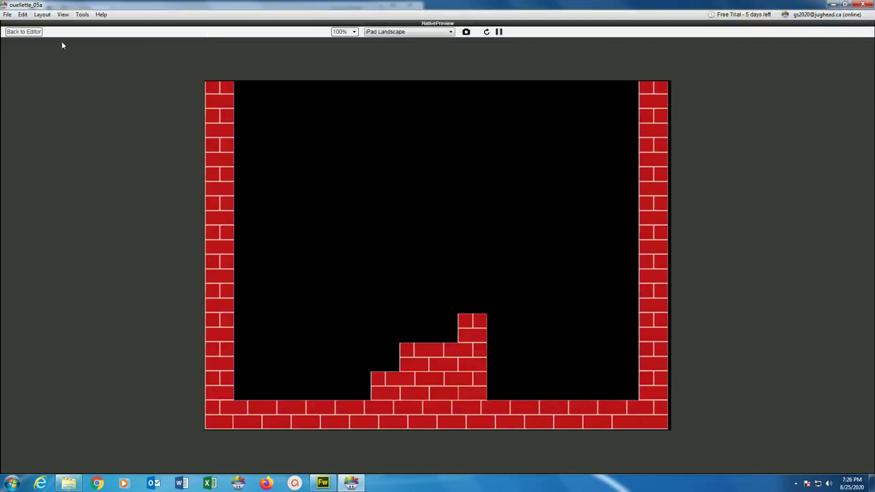
left_click(23, 32)
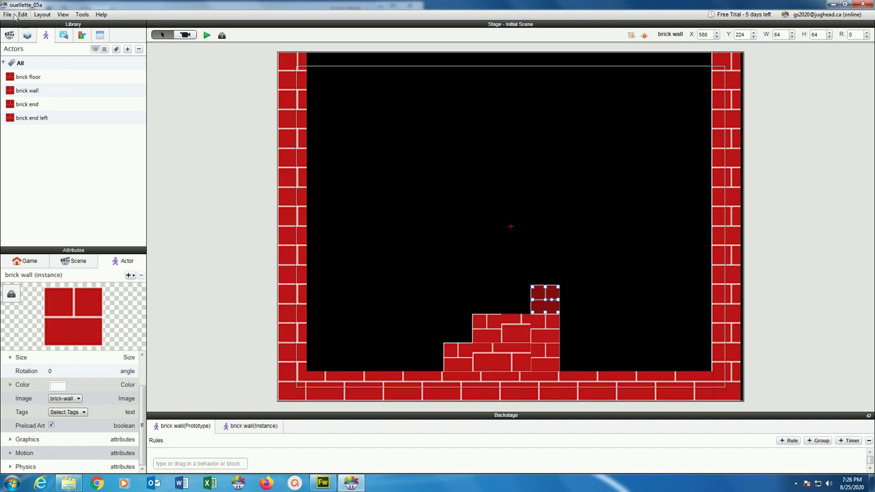
left_click(7, 14)
left_click(21, 87)
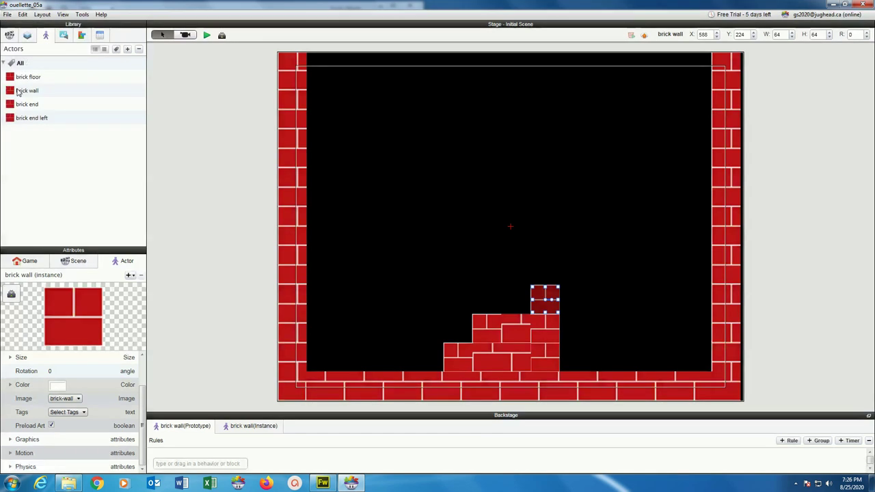
Place the planks image from the media library in the scene as a new actor at about X 697, Y 230
left_click(64, 38)
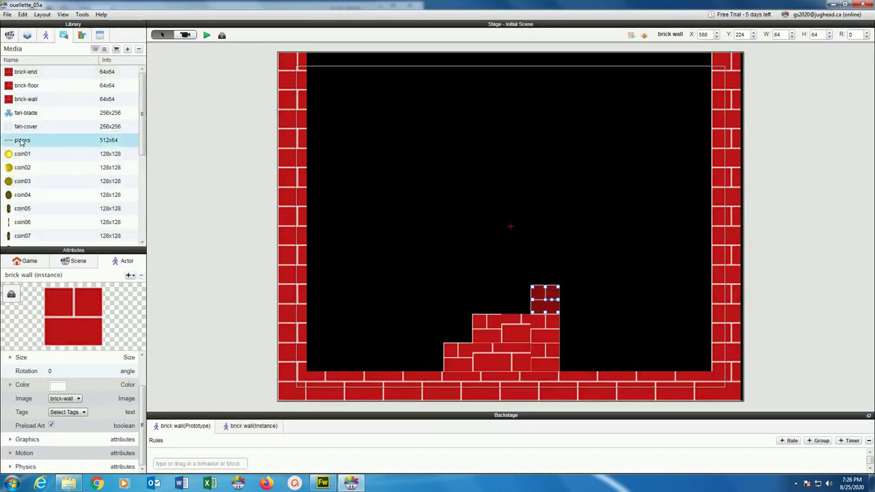
left_click_drag(618, 219, 580, 292)
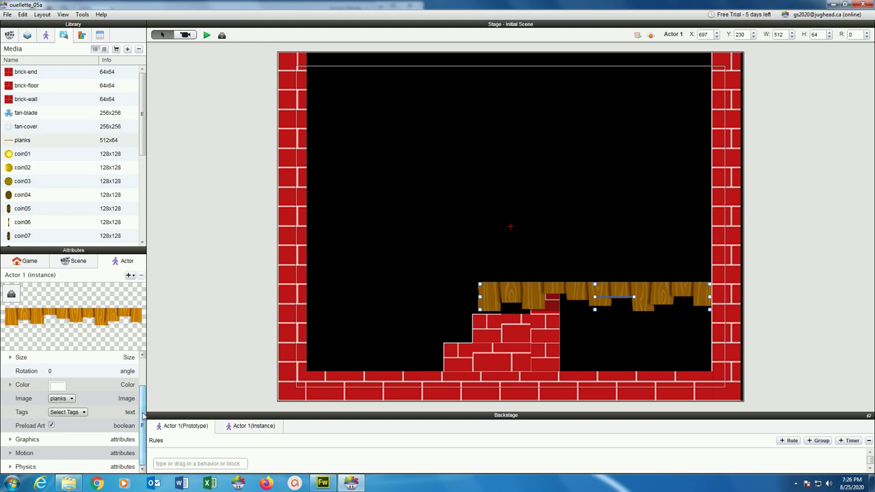
Set the planks instance's Horizontal Wrap to Tile and Vertical Wrap to Fixed, and preview the scene
left_click(11, 441)
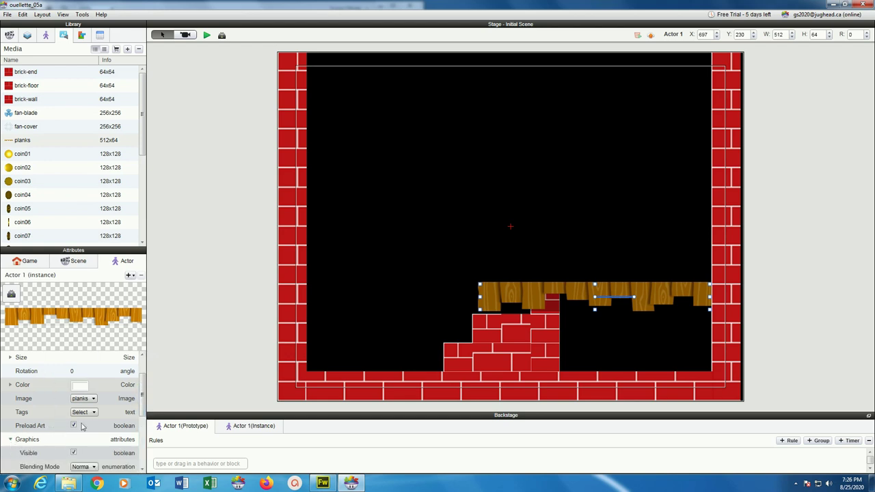
left_click_drag(140, 400, 150, 438)
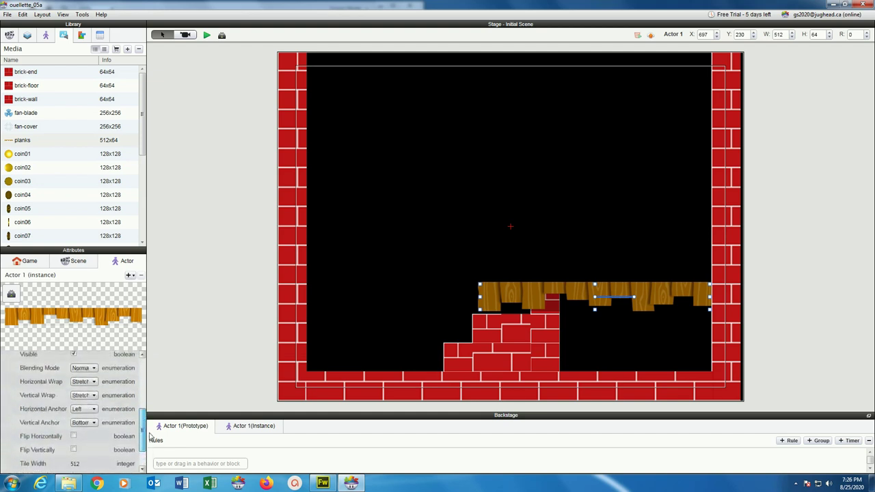
left_click(80, 382)
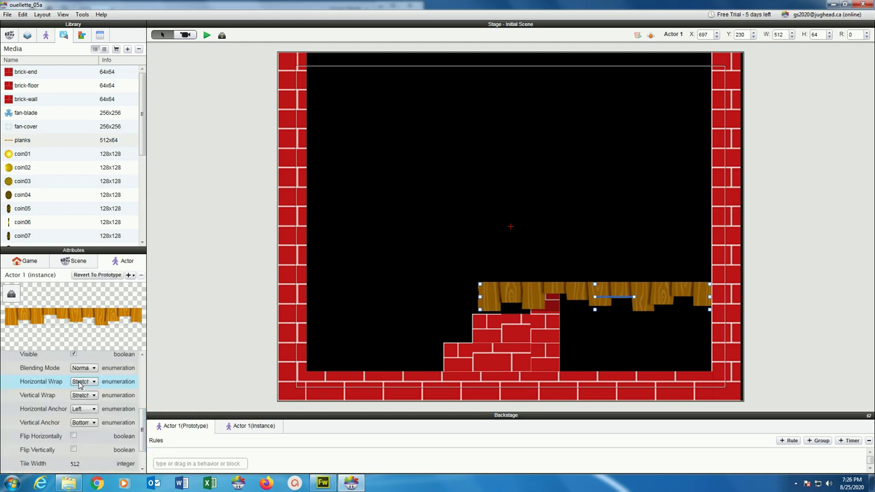
left_click(80, 382)
left_click(79, 403)
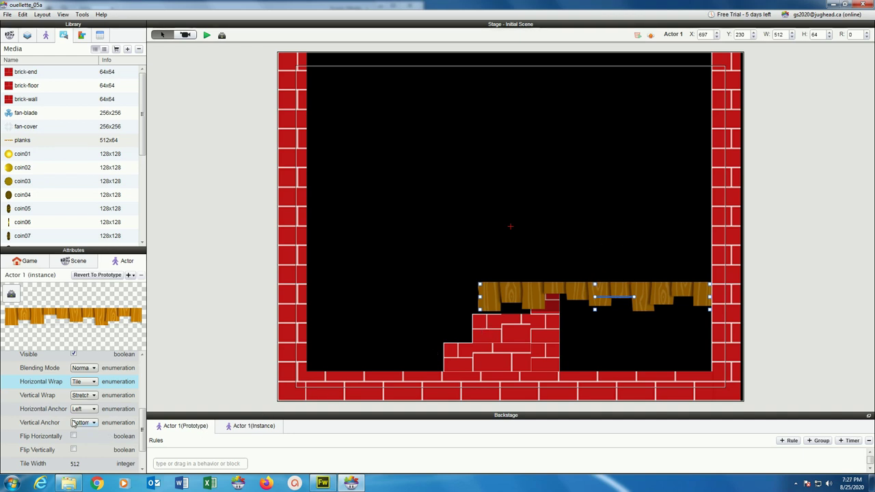
left_click(76, 397)
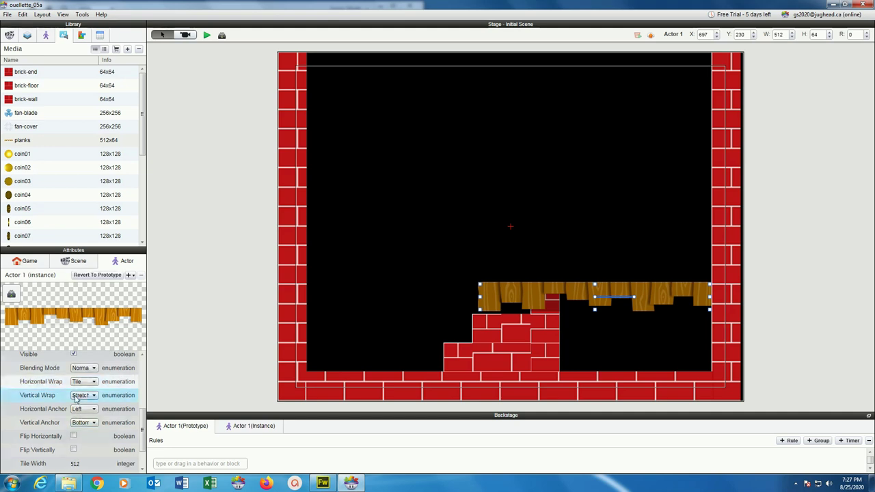
left_click(76, 398)
left_click(80, 410)
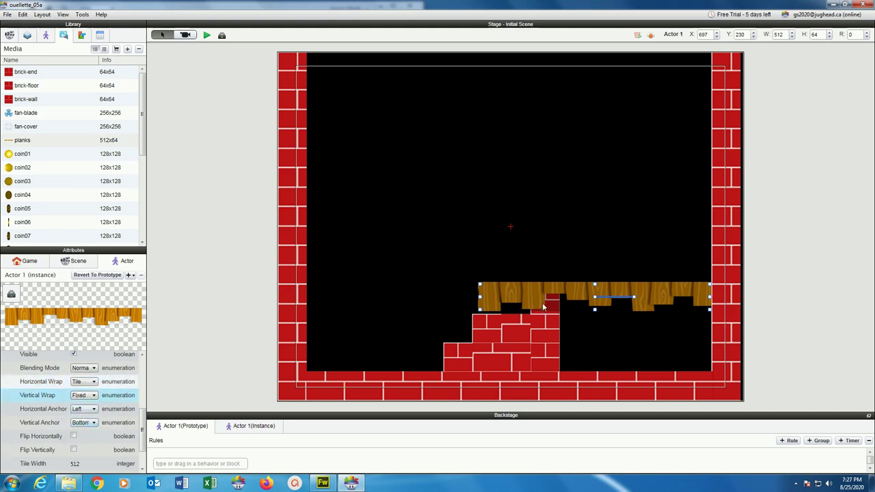
left_click(207, 36)
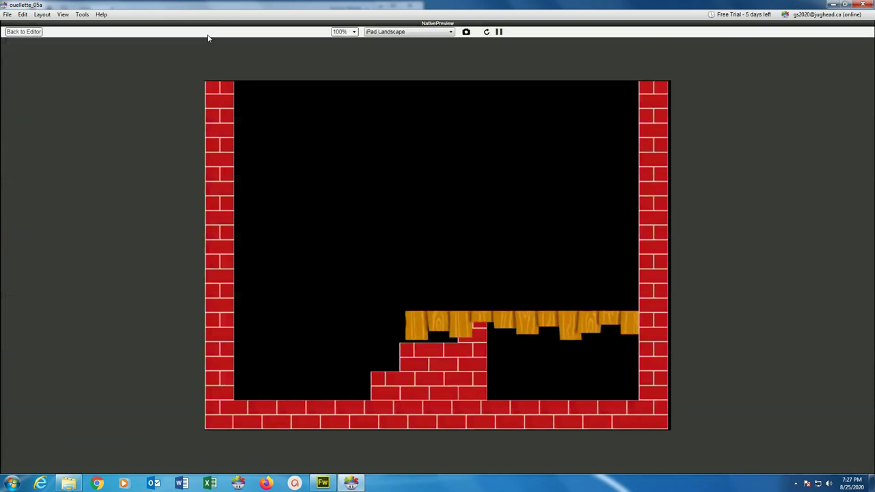
left_click(24, 32)
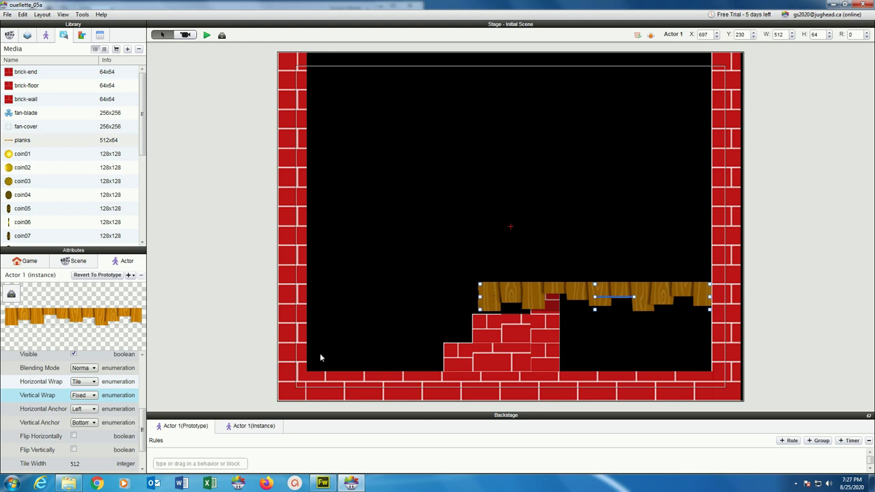
Shorten the planks instance to a width of 337 and position it at X 786, Y 225, between the brick wall block and the side wall
left_click_drag(480, 296, 606, 290)
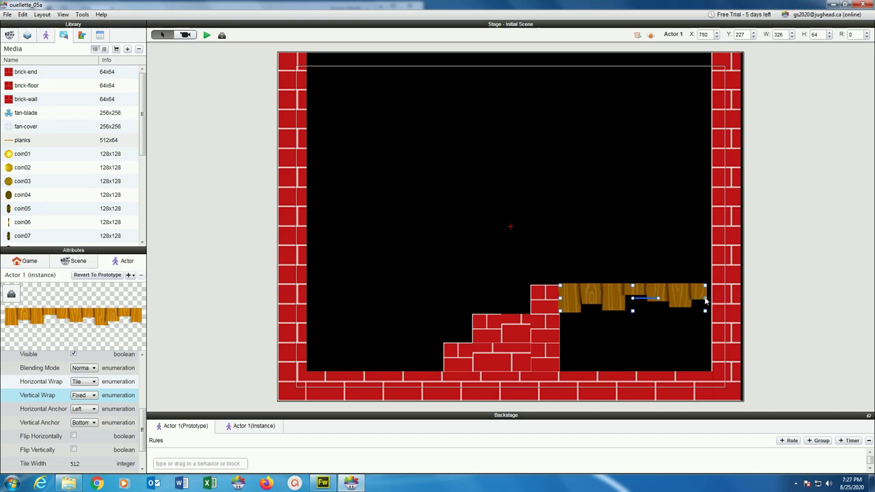
mouse_move(706, 301)
left_mouse_down()
mouse_move(721, 301)
mouse_move(690, 301)
mouse_move(738, 301)
mouse_move(711, 304)
left_mouse_up()
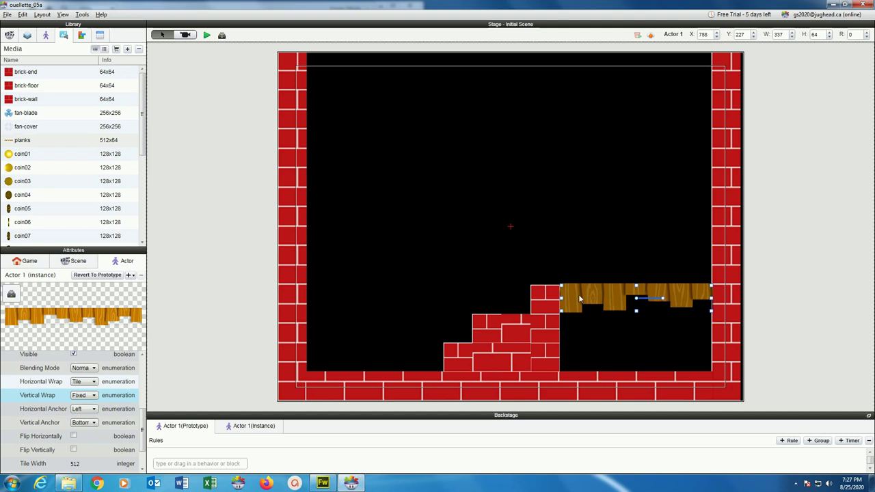
left_click_drag(578, 298, 576, 296)
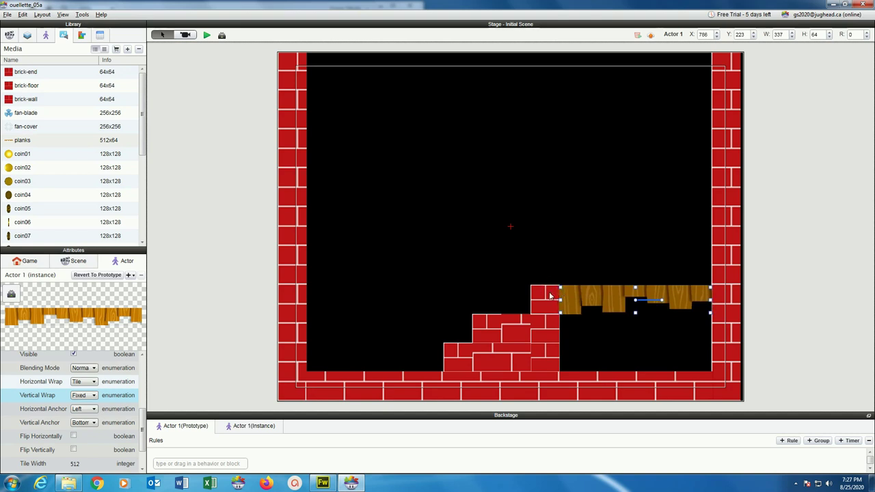
key("Up")
key("Up")
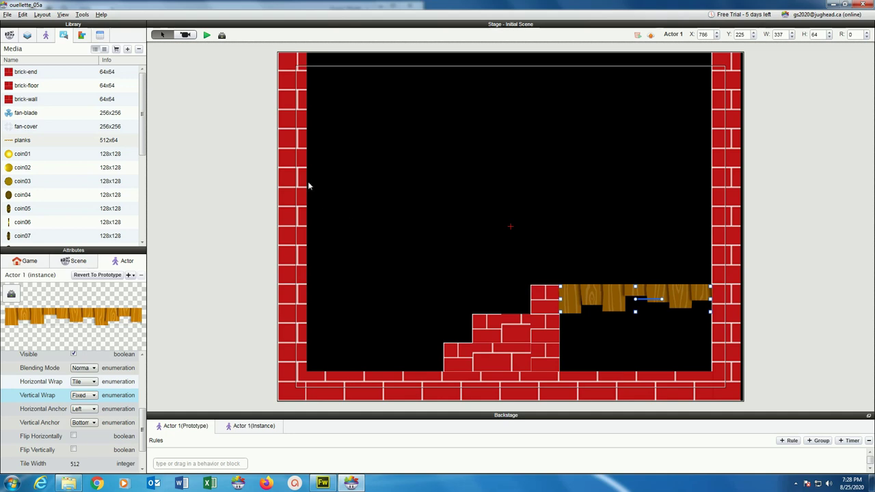
Preview the scene to check the planks' alignment, and review the planks instance's attributes, including its wrap and tile size settings
left_click(206, 35)
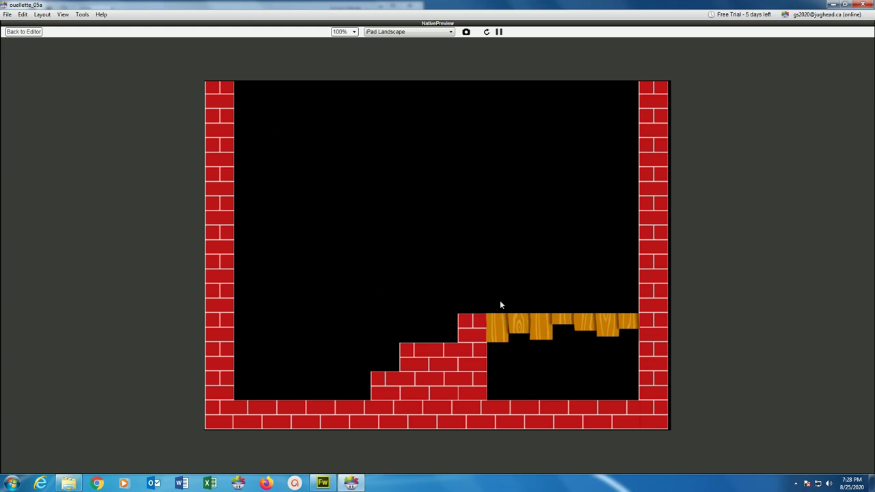
left_click(23, 31)
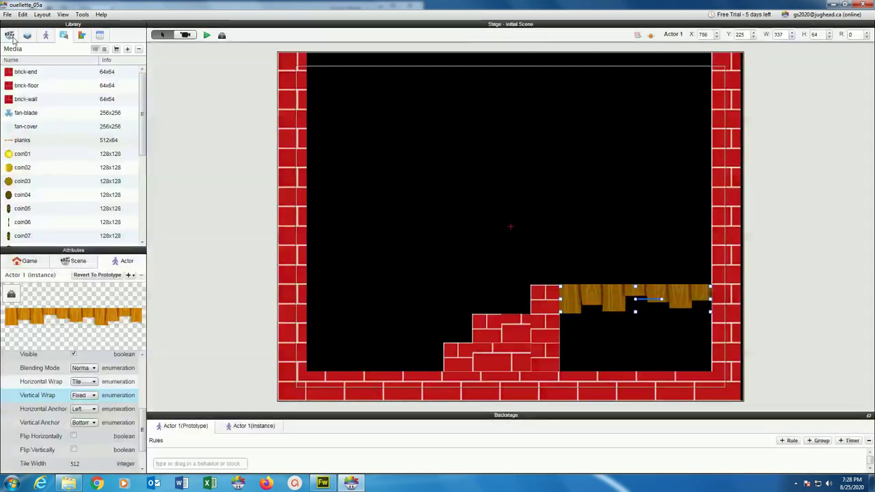
scroll(41, 352, "up", 5)
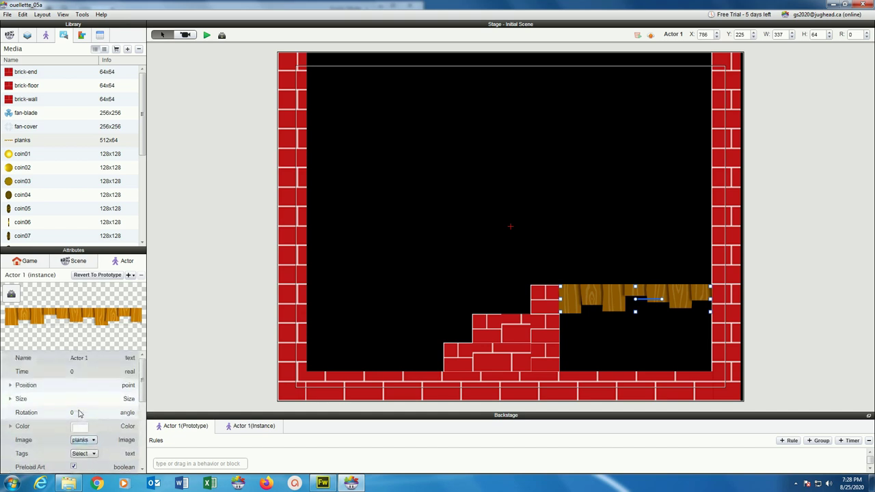
scroll(78, 413, "down", 4)
scroll(79, 413, "down", 3)
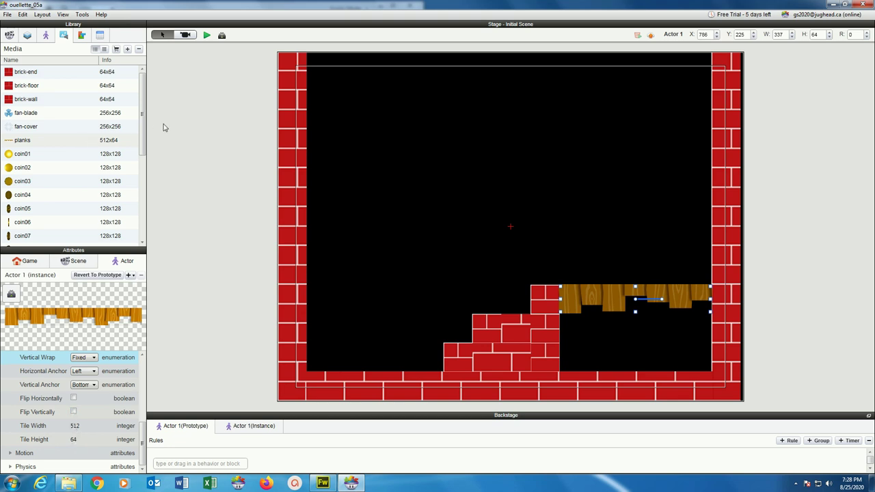
left_click(206, 36)
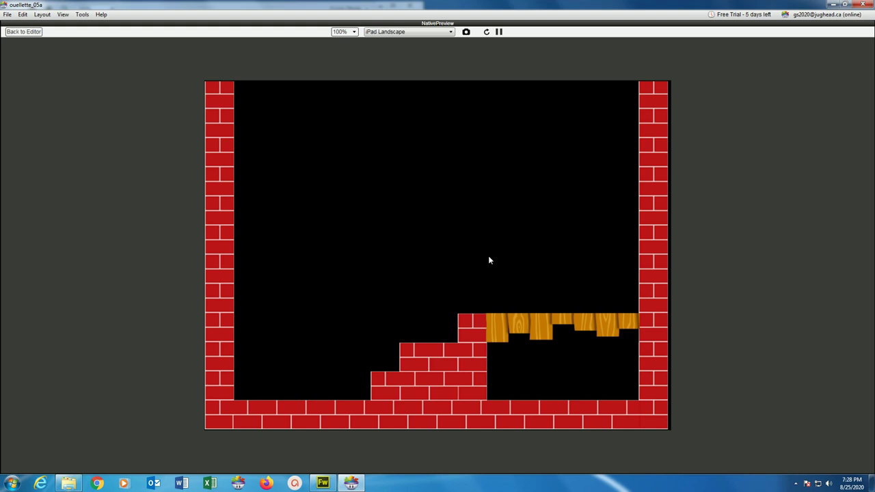
left_click(27, 32)
Save the project with the planks platform in place and clear the selection
left_click(7, 15)
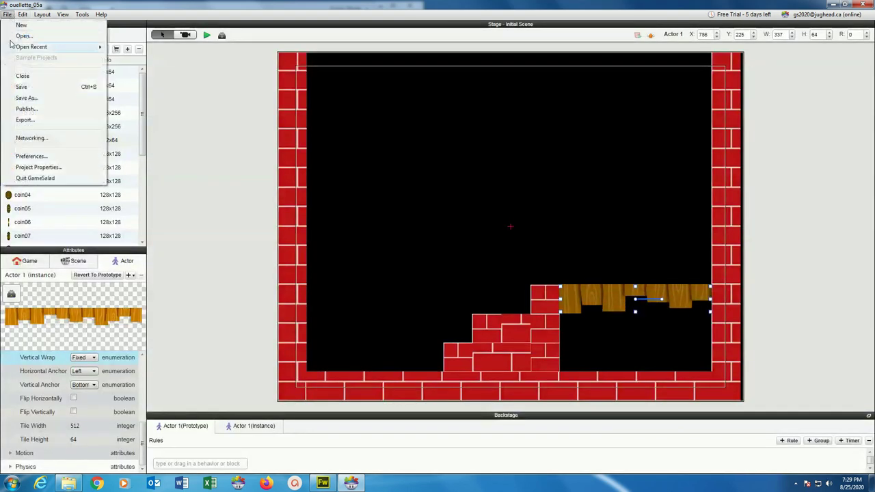
left_click(19, 87)
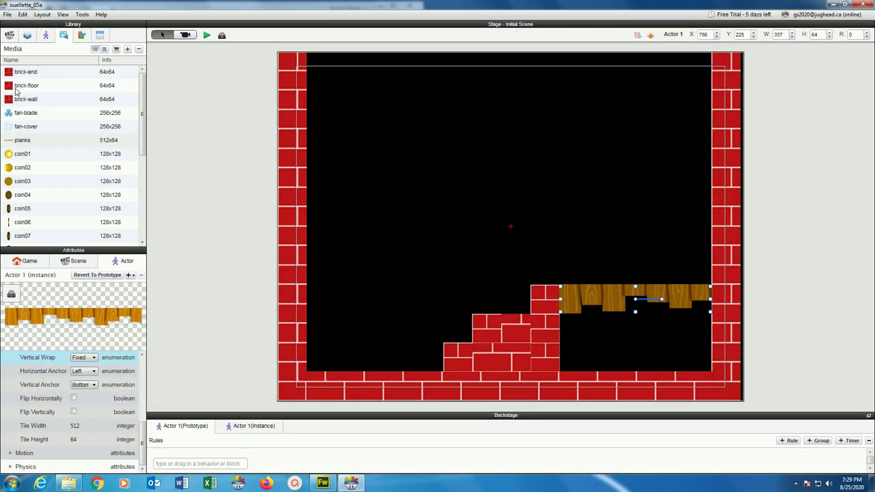
left_click(200, 147)
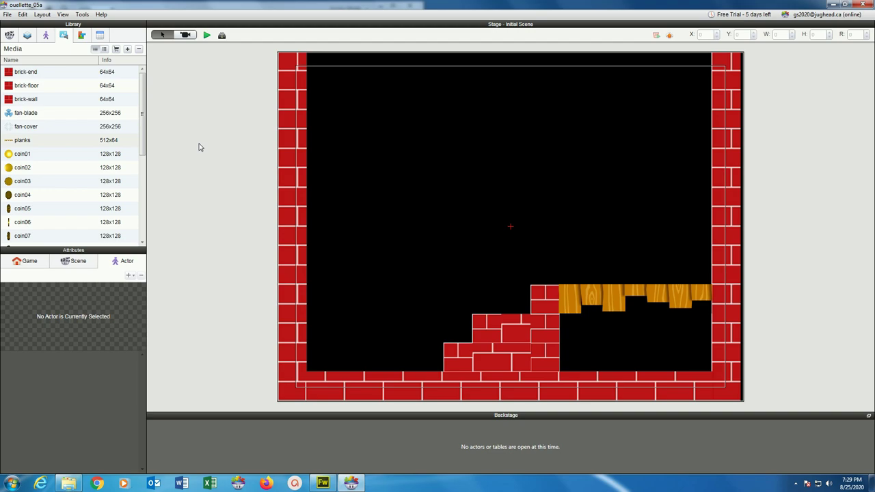